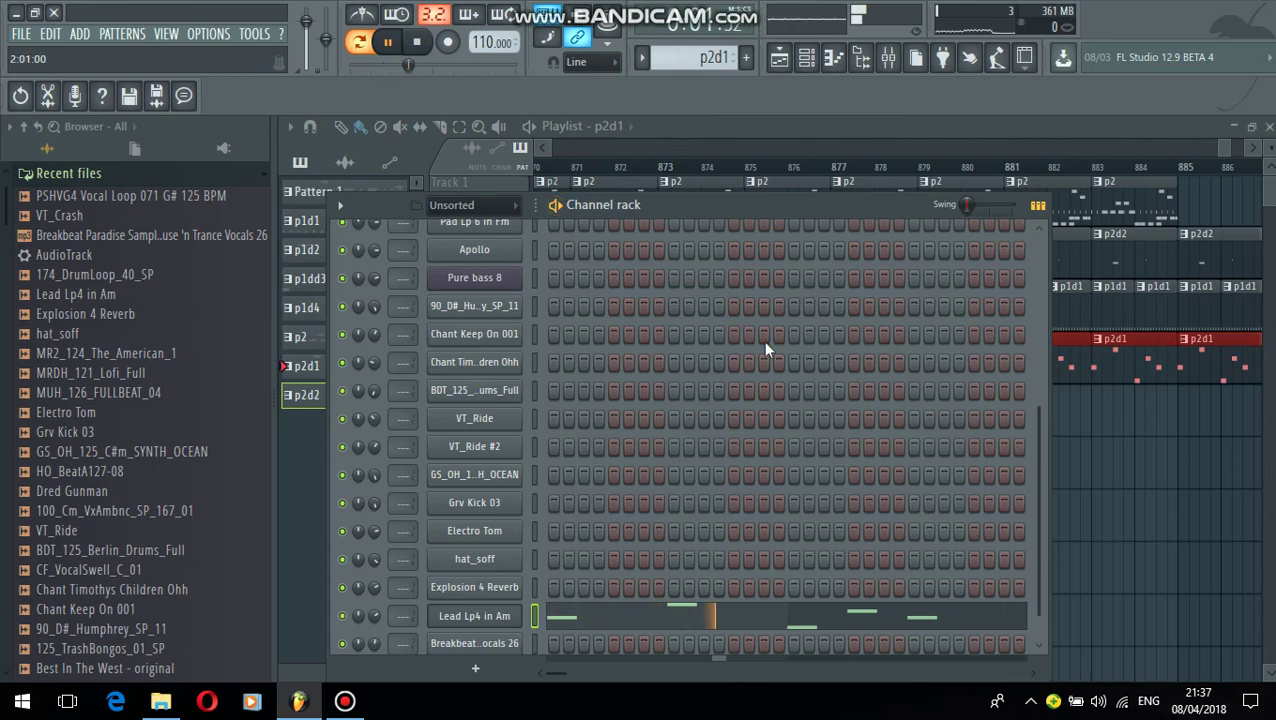
# Set the echo delay feedback of the Lead Lp4 in Am channel to 31%
pyautogui.click(470, 618)
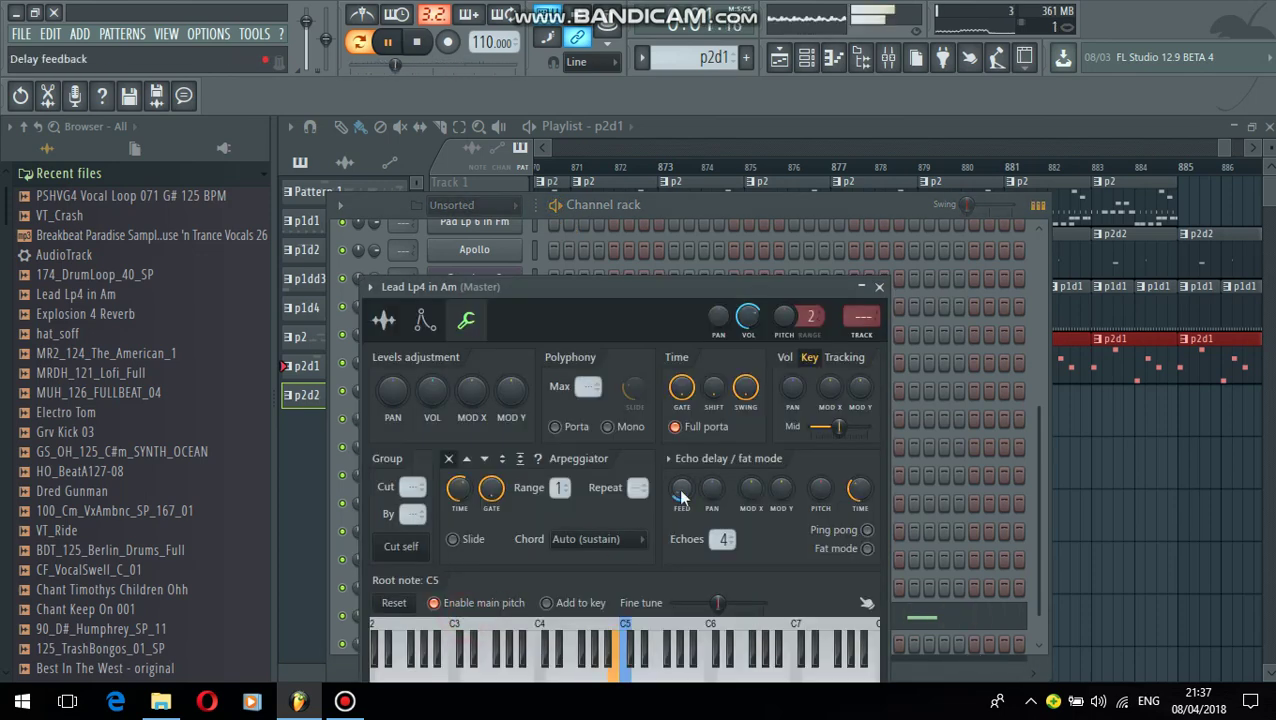
pyautogui.moveTo(680, 497); pyautogui.dragTo(680, 512)
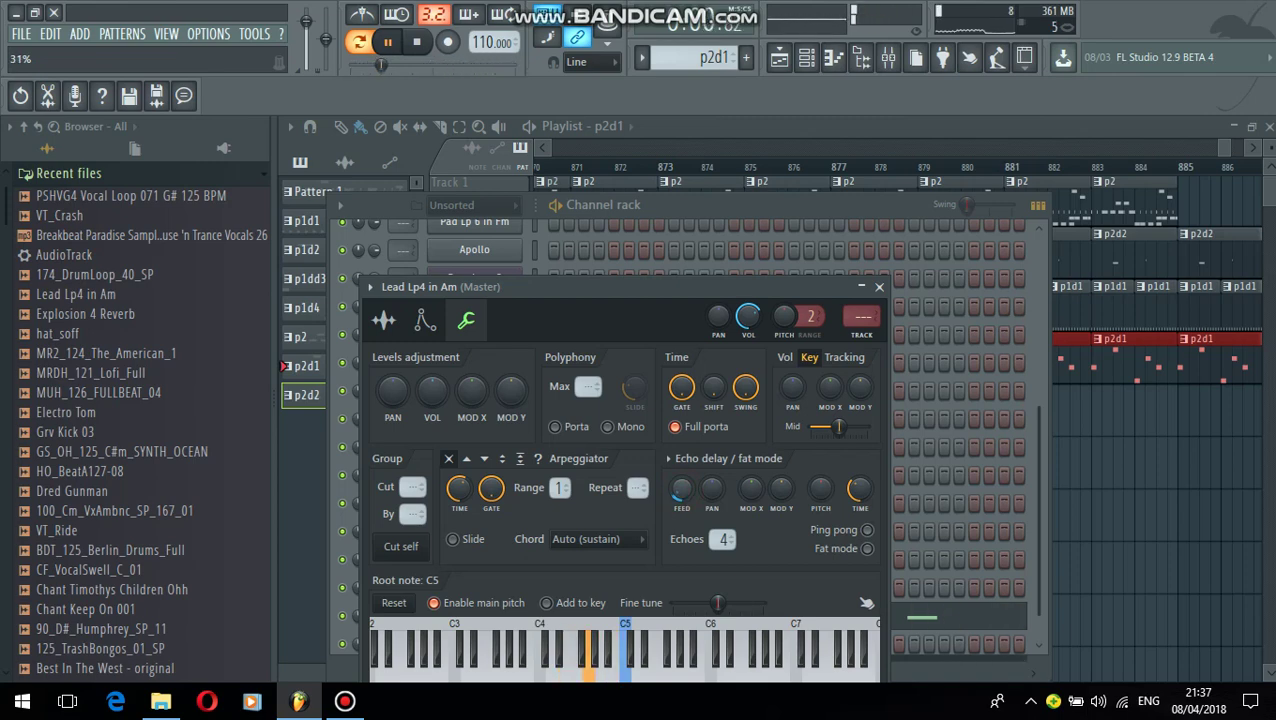
pyautogui.click(879, 287)
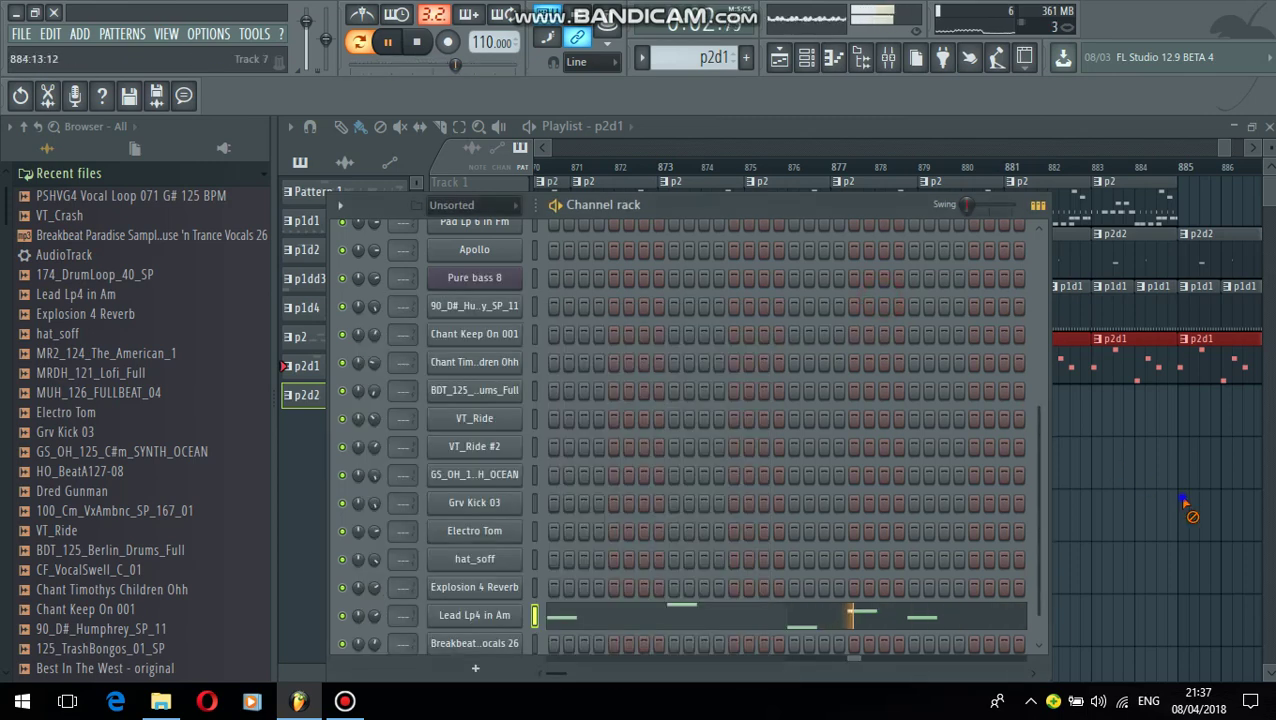
# Play the song from bar 873 and paint p2 clips on Track 1 from bar 885 up to bar 893
pyautogui.rightClick(1183, 499)
pyautogui.doubleClick(651, 167)
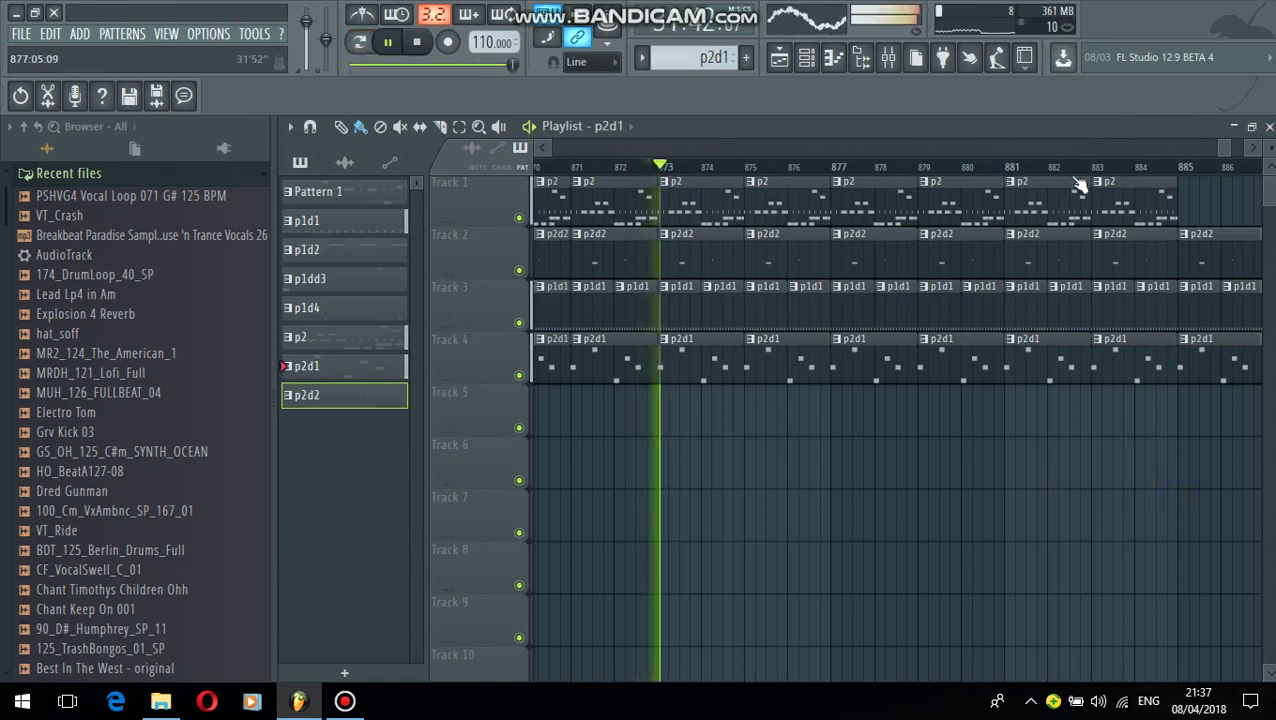
pyautogui.click(1148, 208)
pyautogui.click(1182, 198)
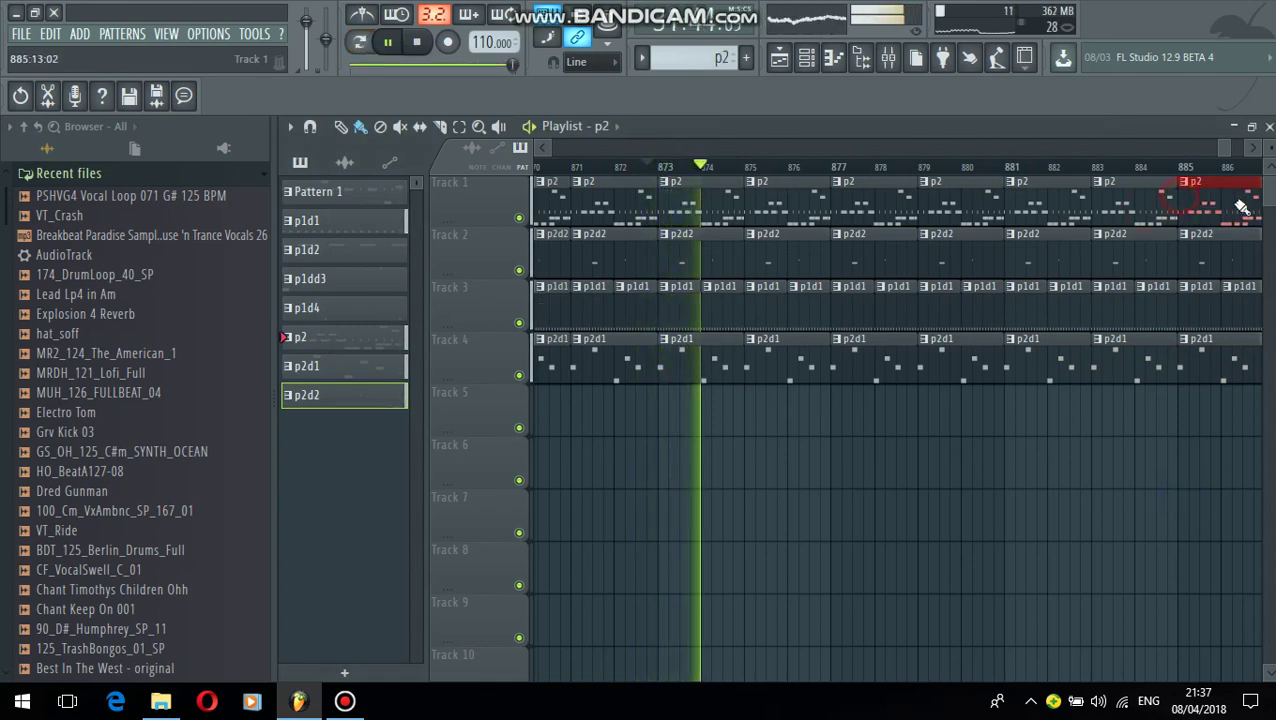
pyautogui.moveTo(1241, 207)
pyautogui.mouseDown()
pyautogui.moveTo(1262, 215)
pyautogui.moveTo(1245, 252)
pyautogui.mouseUp()
# Extend the run of p2d2 clips on Track 2 to bar 899 and the p1d1 clips on Track 3 to bar 902
pyautogui.click(993, 255)
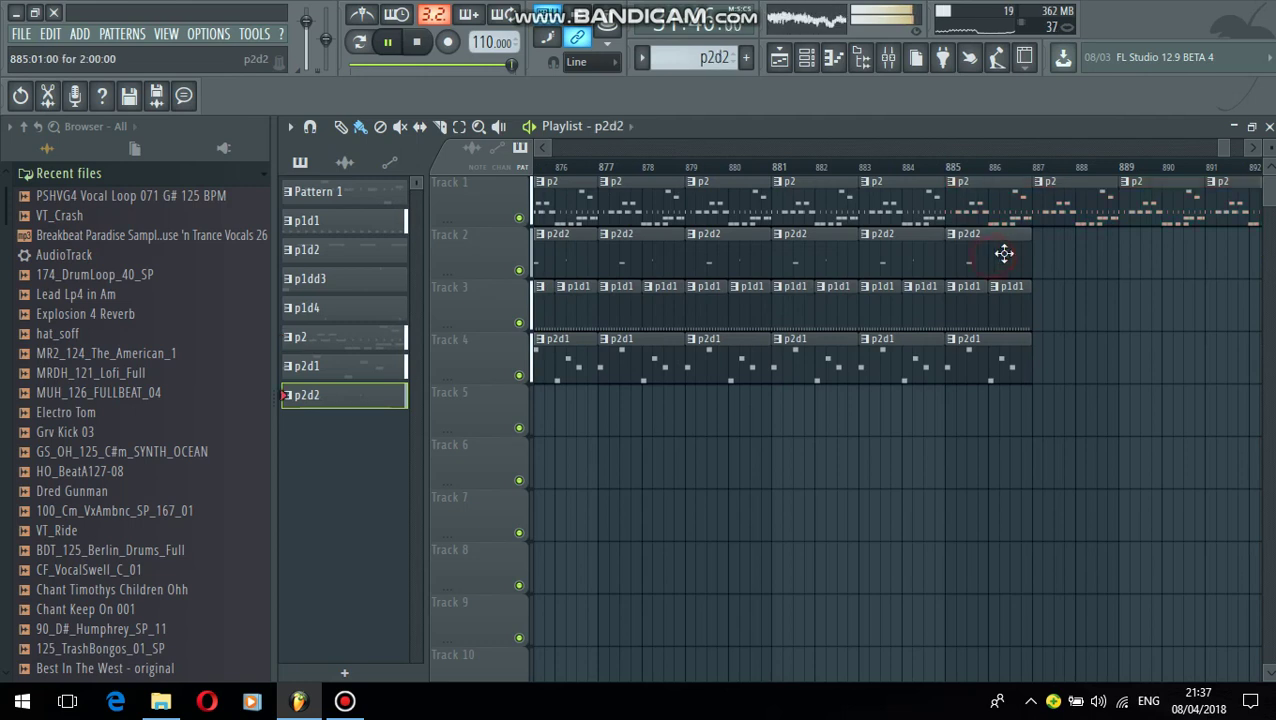
pyautogui.moveTo(1040, 242); pyautogui.dragTo(1262, 244)
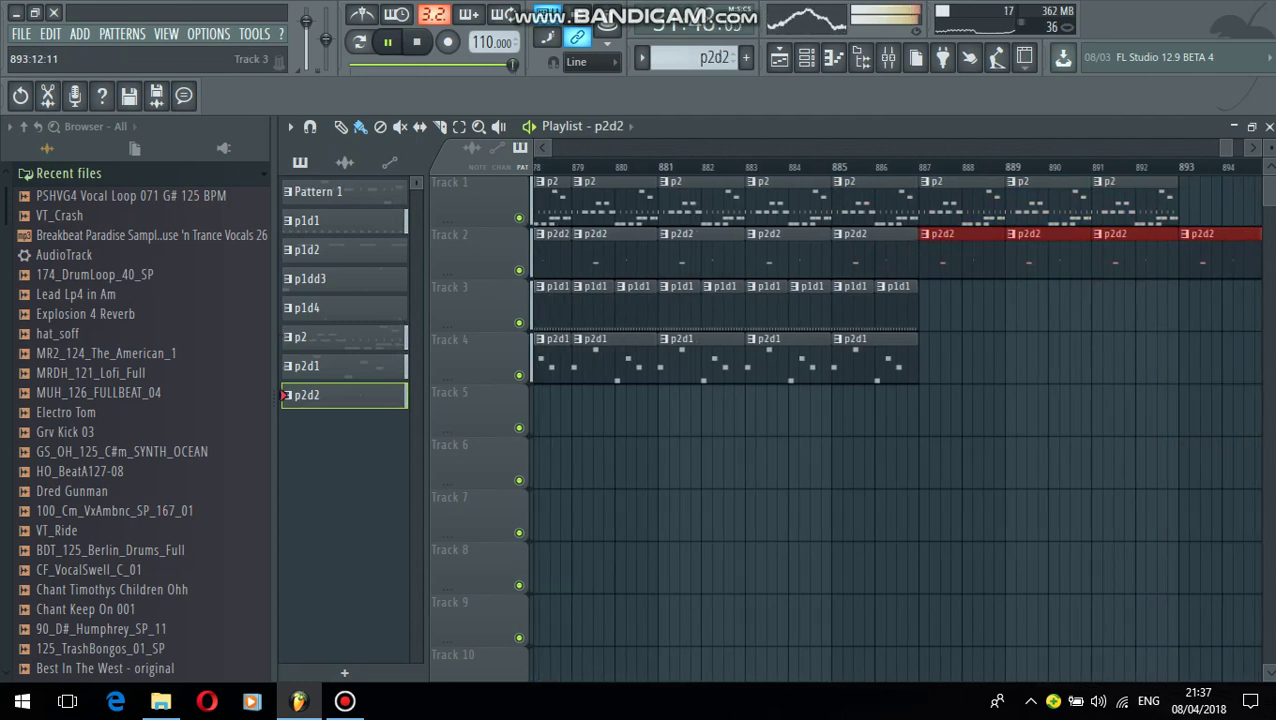
pyautogui.click(765, 300)
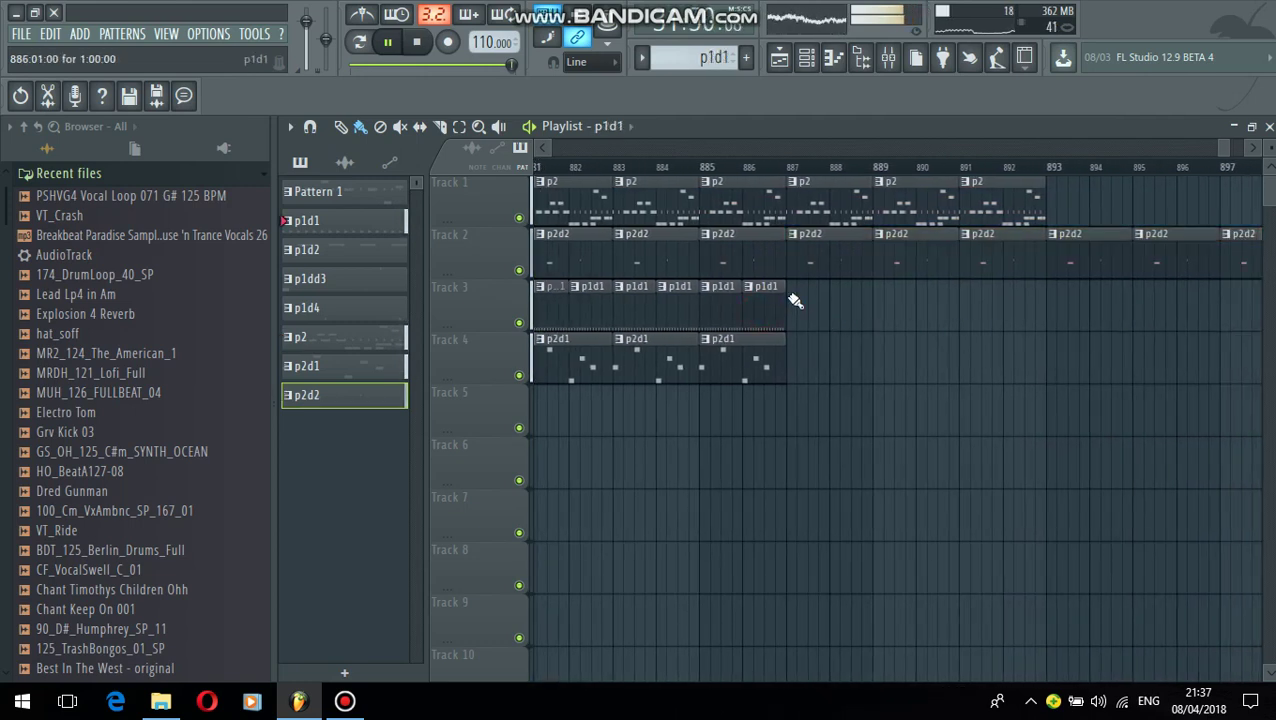
pyautogui.moveTo(795, 300)
pyautogui.mouseDown()
pyautogui.moveTo(1150, 300)
pyautogui.moveTo(1255, 320)
pyautogui.moveTo(983, 405)
pyautogui.mouseUp()
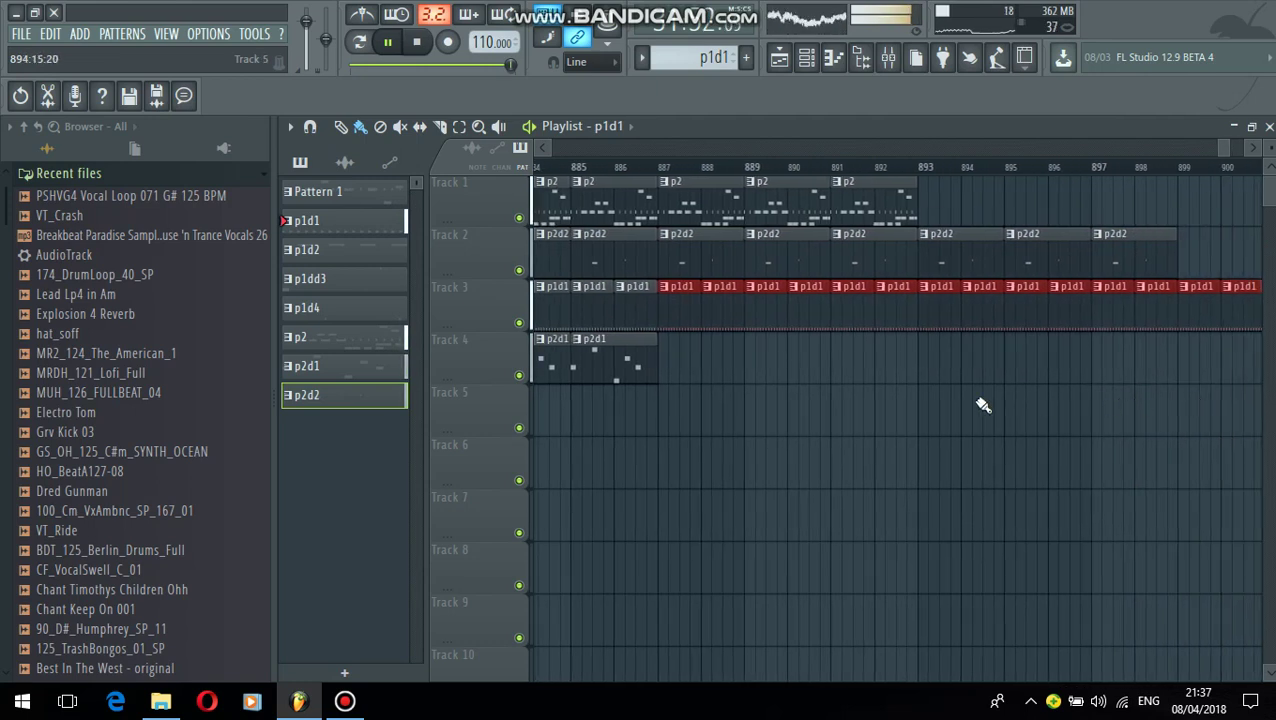
# Extend the p2d1 clips on Track 4 to bar 907 and the p2 clips on Track 1 to bar 913
pyautogui.click(640, 358)
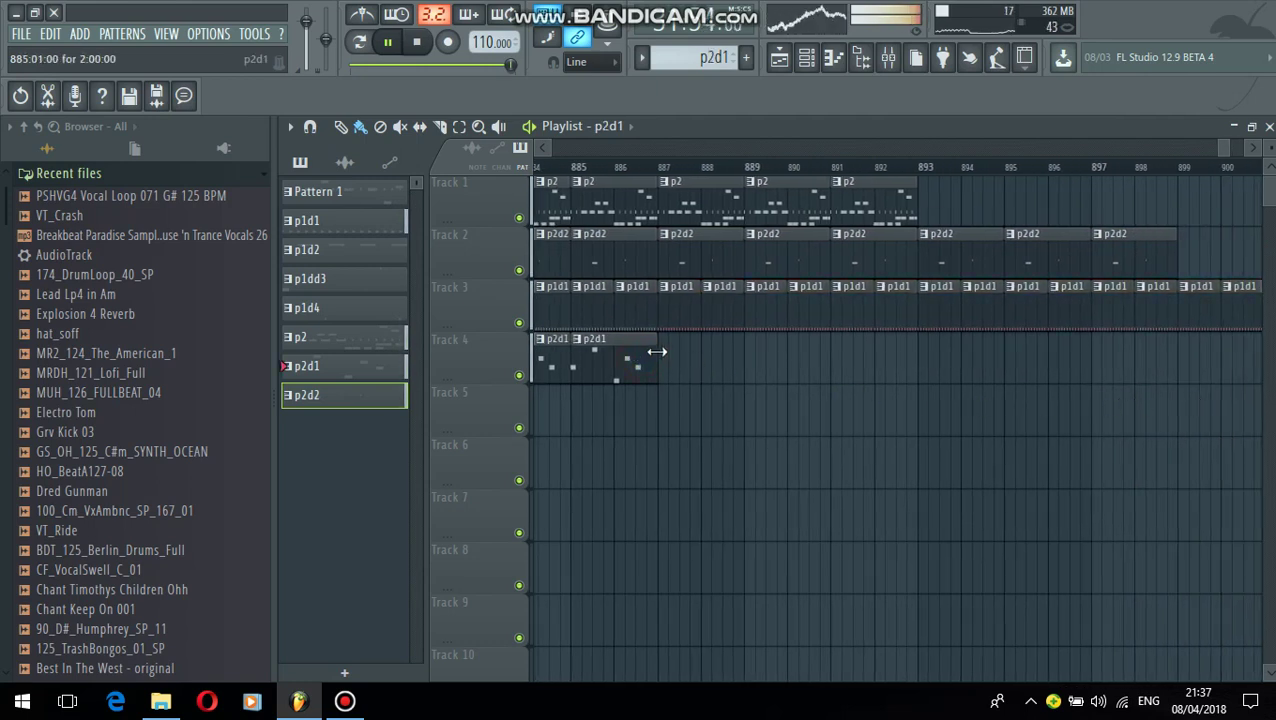
pyautogui.moveTo(650, 356)
pyautogui.mouseDown()
pyautogui.moveTo(1168, 399)
pyautogui.moveTo(1262, 370)
pyautogui.moveTo(1008, 435)
pyautogui.mouseUp()
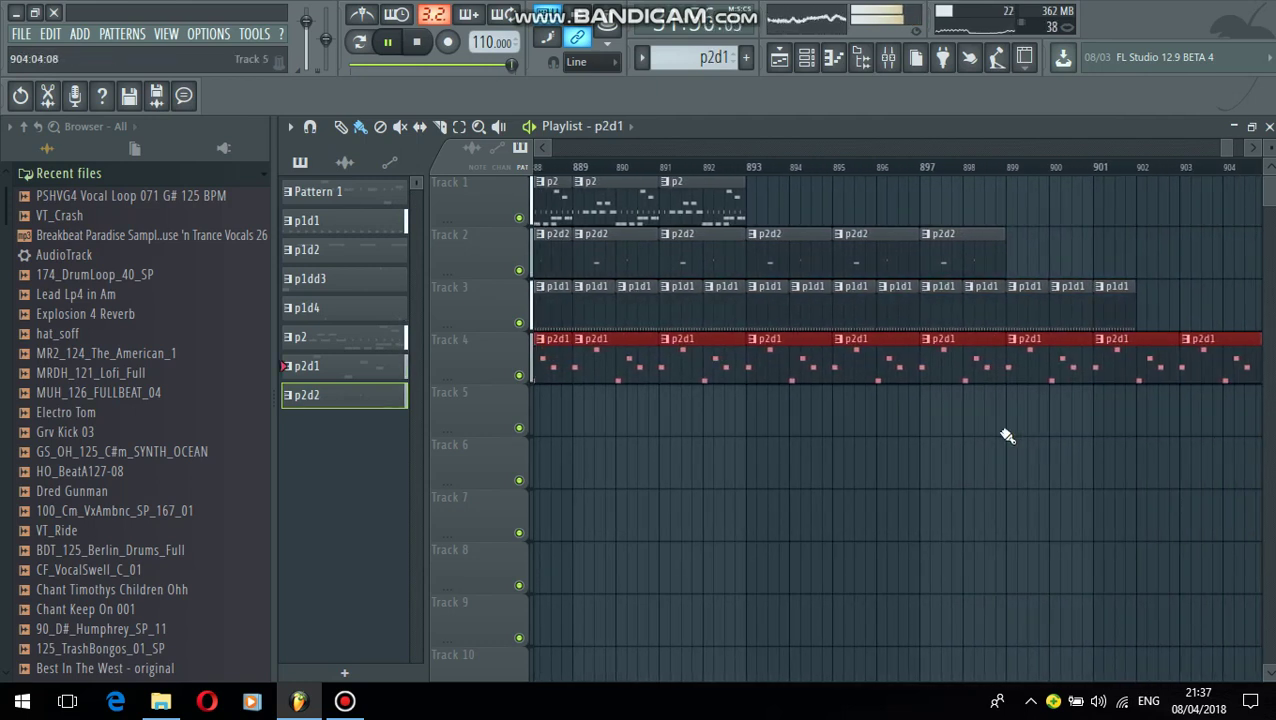
pyautogui.click(698, 204)
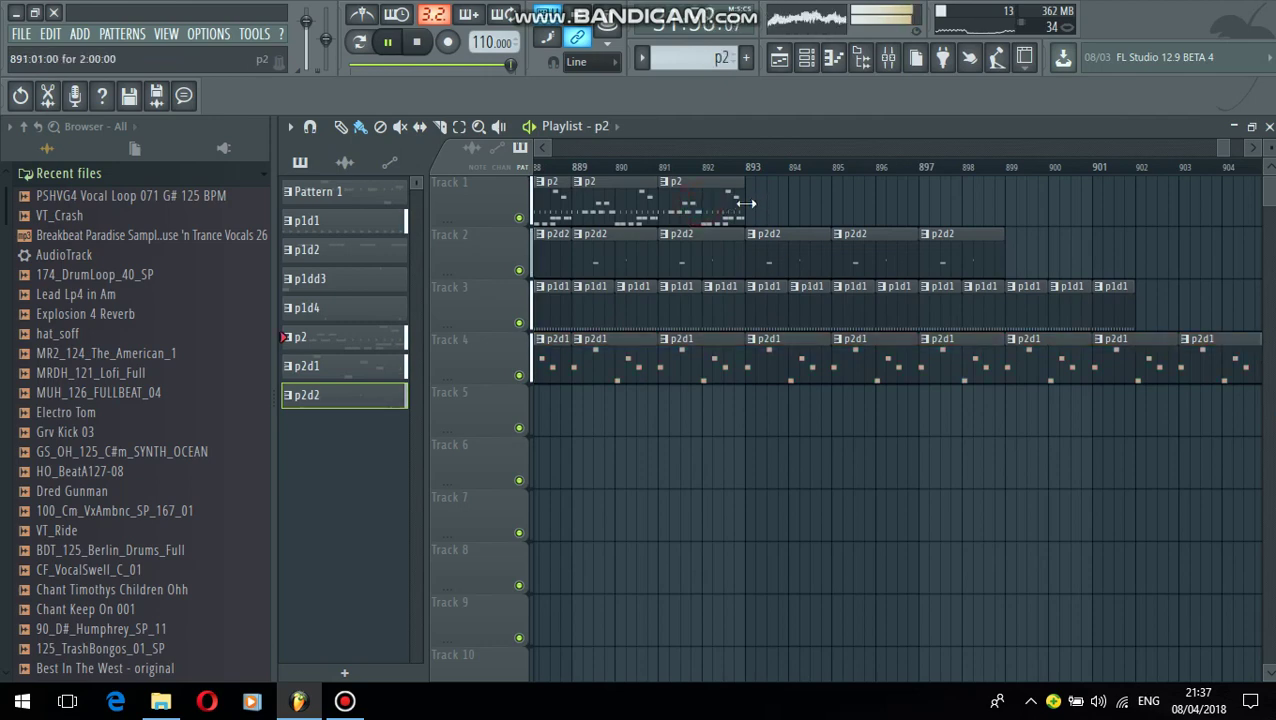
pyautogui.moveTo(757, 205)
pyautogui.mouseDown()
pyautogui.moveTo(926, 235)
pyautogui.moveTo(1250, 230)
pyautogui.moveTo(1264, 358)
pyautogui.moveTo(1083, 381)
pyautogui.mouseUp()
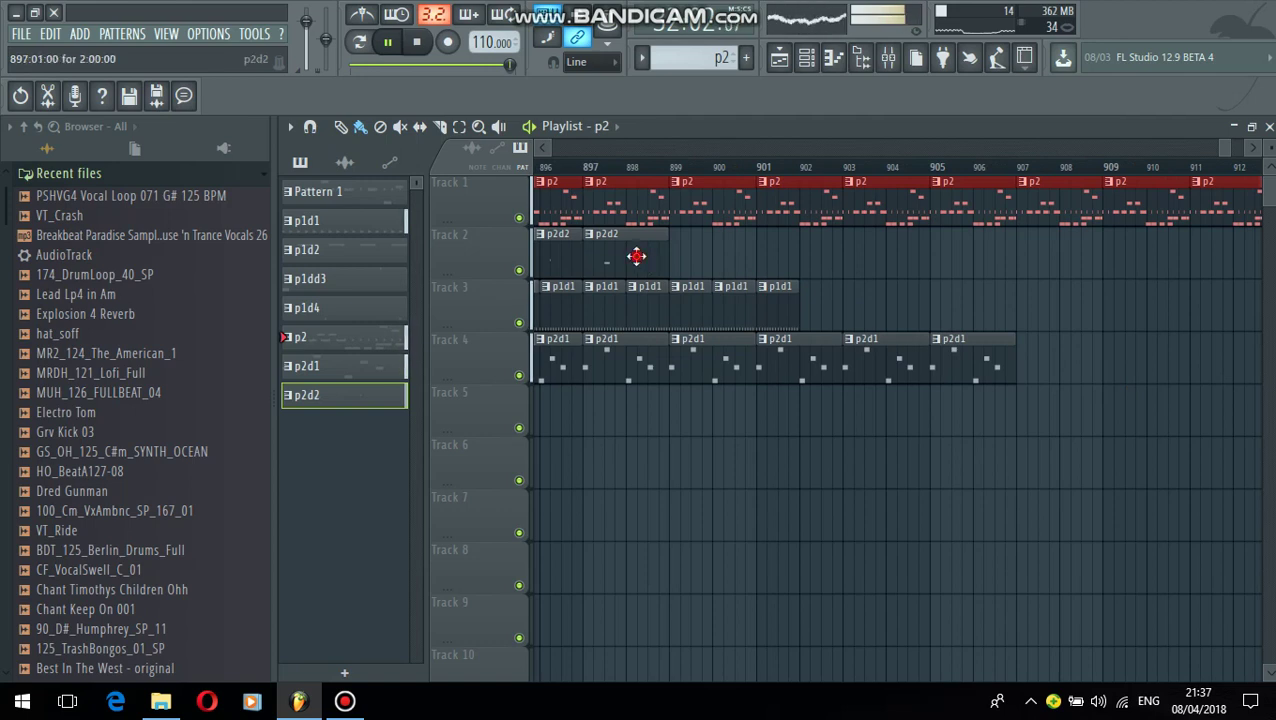
# Continue the p2d2 clips on Track 2 to bar 913 and the p1d1 clips on Track 3 to bar 914
pyautogui.click(637, 256)
pyautogui.moveTo(680, 255)
pyautogui.mouseDown()
pyautogui.moveTo(835, 258)
pyautogui.moveTo(1265, 340)
pyautogui.mouseUp()
pyautogui.click(792, 321)
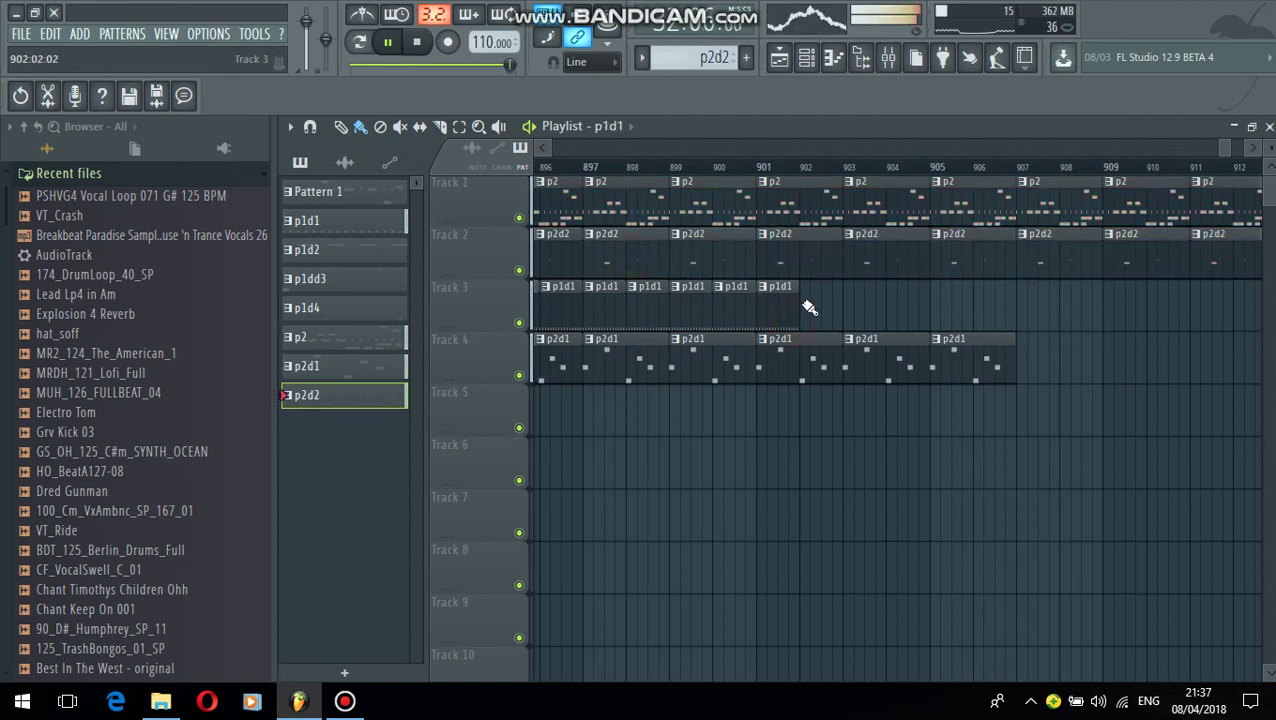
pyautogui.moveTo(812, 308)
pyautogui.mouseDown()
pyautogui.moveTo(985, 336)
pyautogui.moveTo(1264, 332)
pyautogui.mouseUp()
# Continue the p2d1 clips on Track 4 and the p2 clips on Track 1 up to bar 925
pyautogui.click(918, 374)
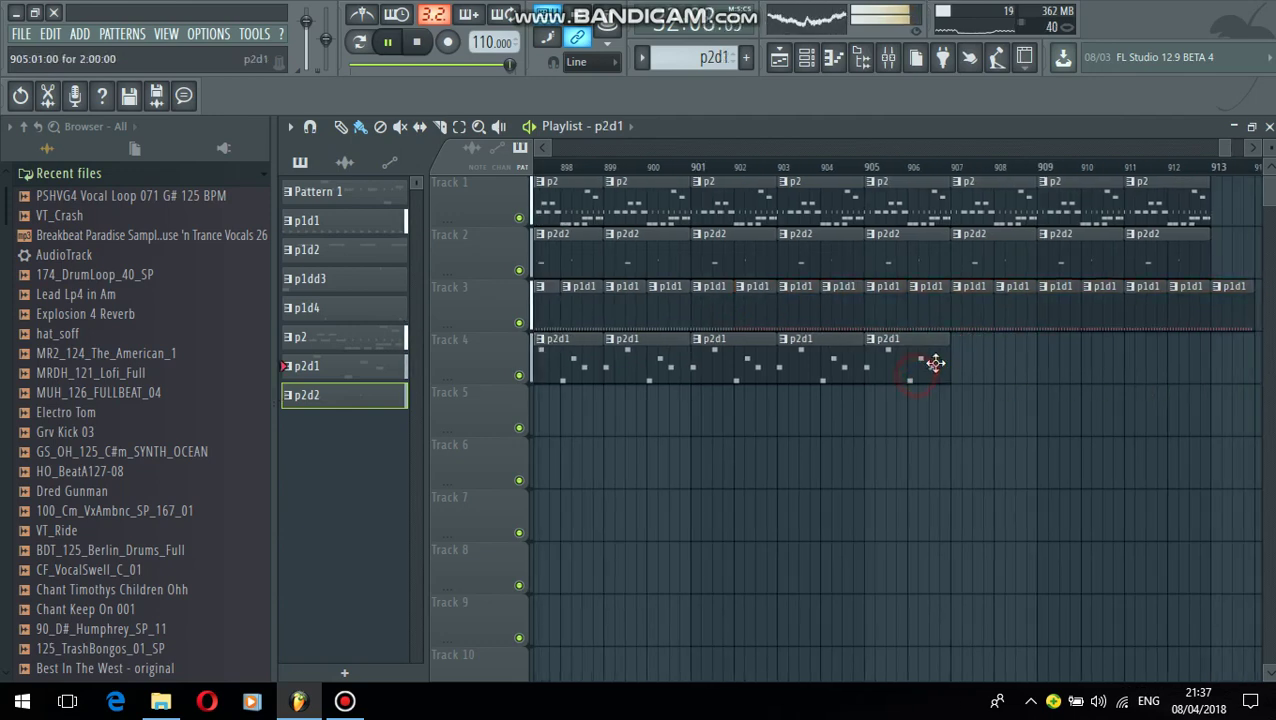
pyautogui.moveTo(960, 355); pyautogui.dragTo(1262, 360)
pyautogui.click(753, 198)
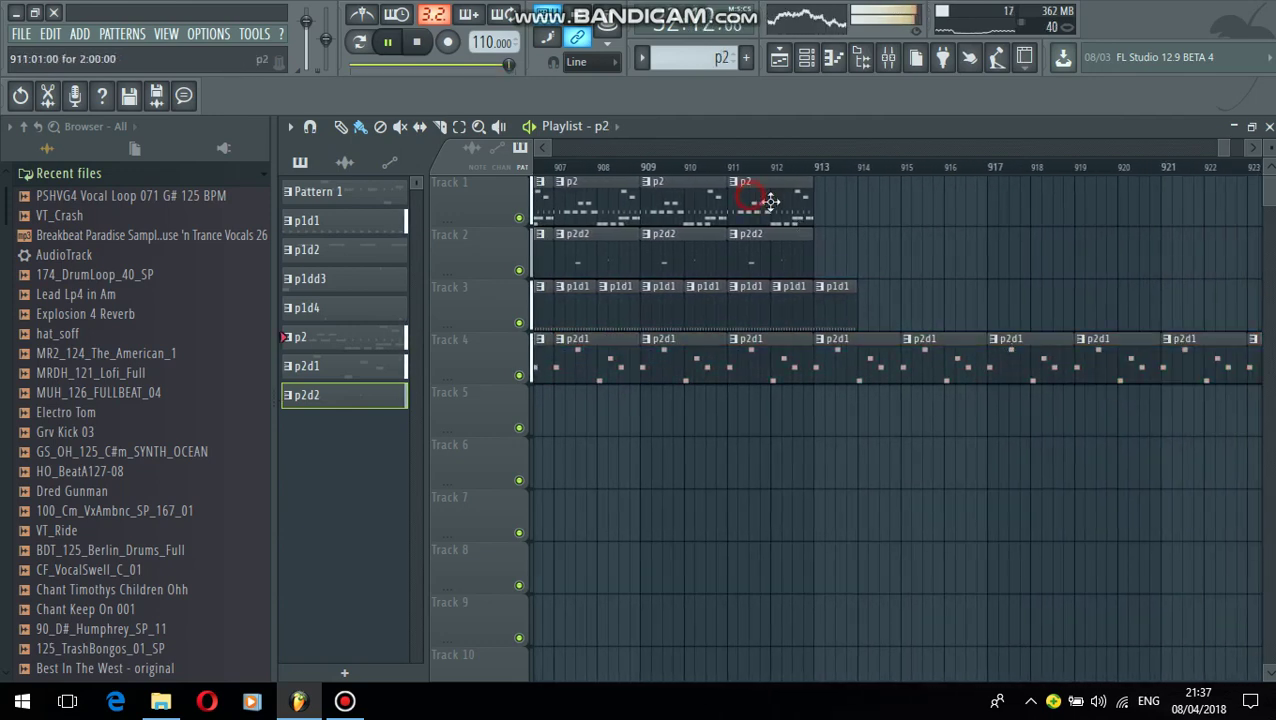
pyautogui.moveTo(824, 208); pyautogui.dragTo(1262, 208)
# Paint further p2d2 clips on Track 2 to bar 925 and p1d1 clips on Track 3 to bar 926
pyautogui.click(711, 257)
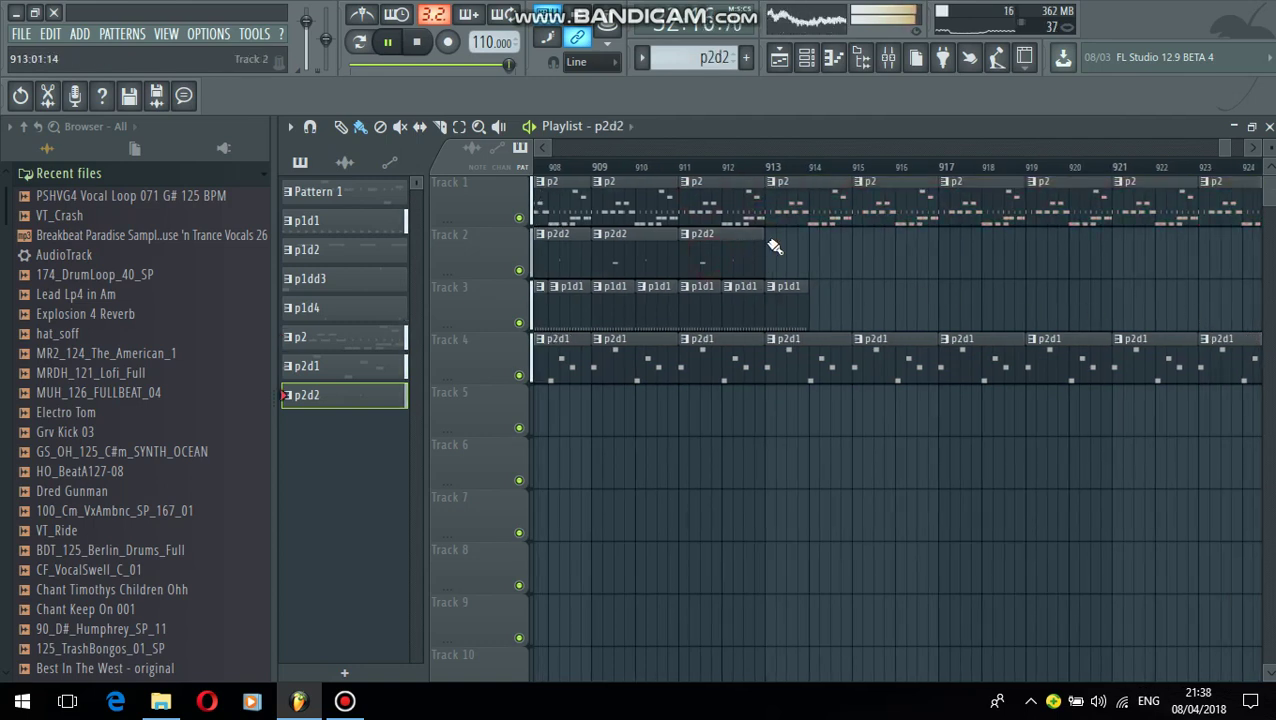
pyautogui.moveTo(776, 248)
pyautogui.mouseDown()
pyautogui.moveTo(829, 262)
pyautogui.moveTo(1255, 258)
pyautogui.mouseUp()
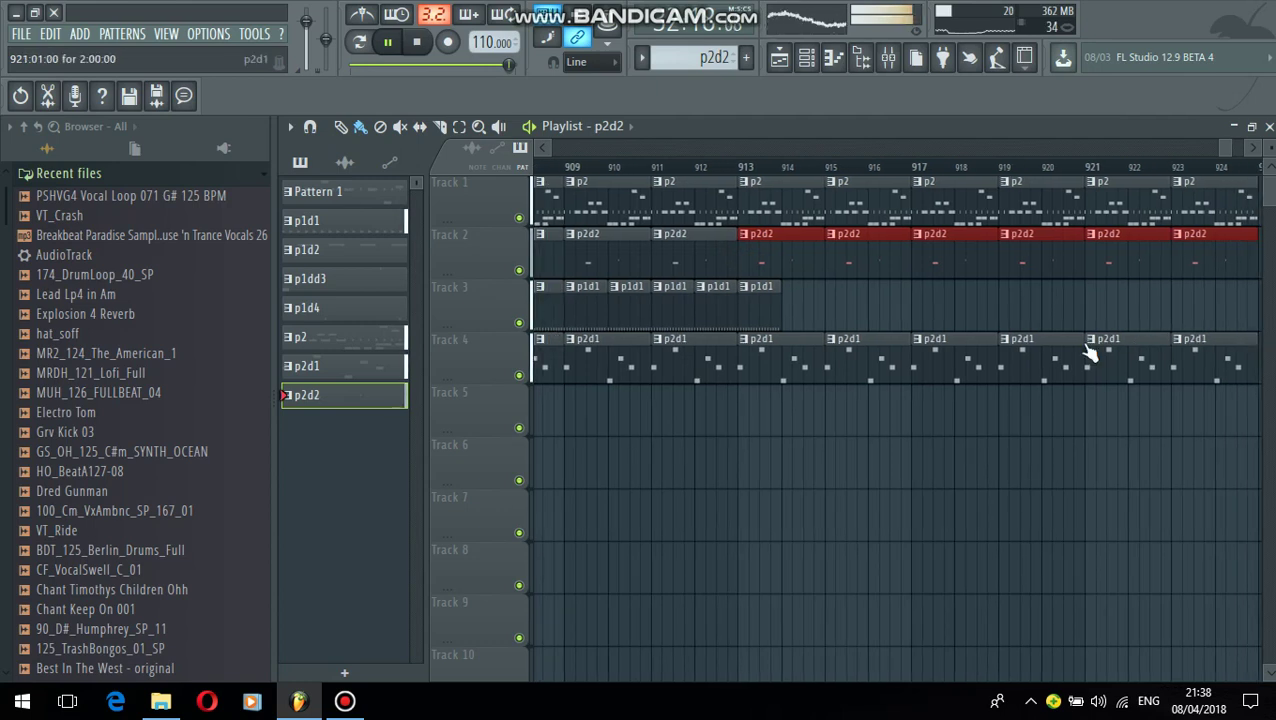
pyautogui.click(760, 320)
pyautogui.moveTo(789, 305)
pyautogui.mouseDown()
pyautogui.moveTo(795, 330)
pyautogui.moveTo(1160, 305)
pyautogui.moveTo(1265, 393)
pyautogui.mouseUp()
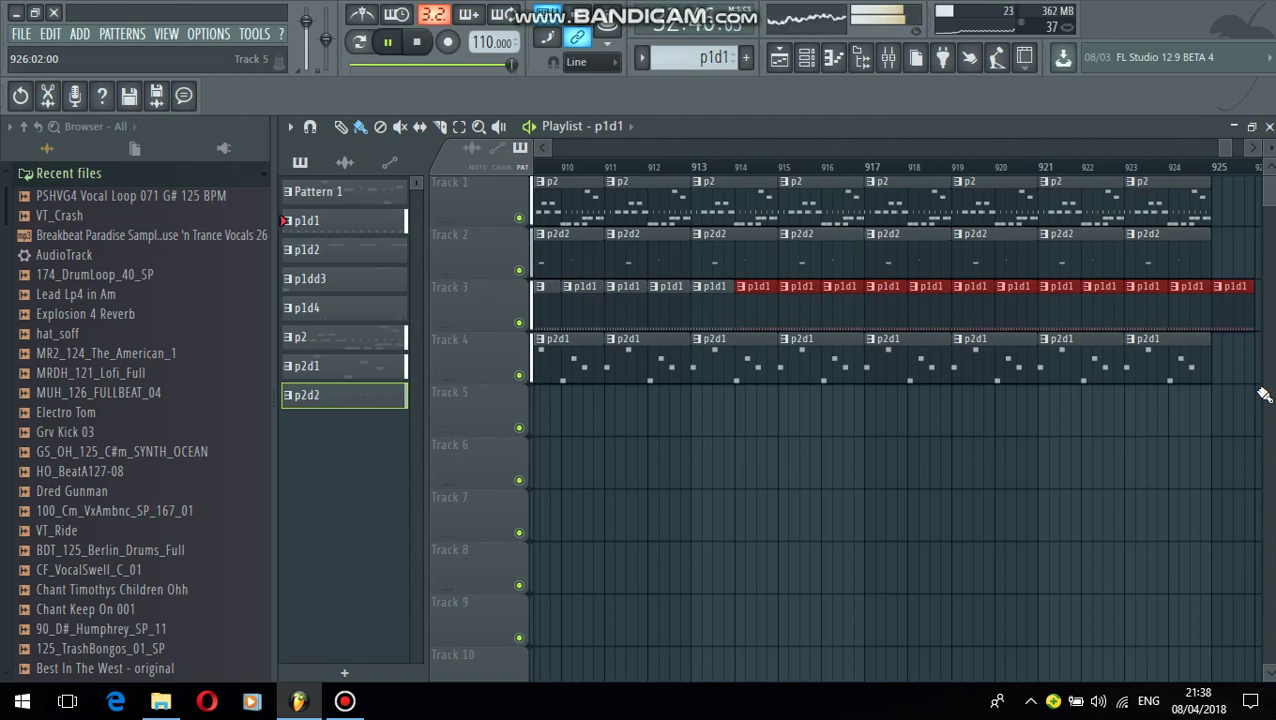
# Lower the system speaker volume to 25
pyautogui.click(1096, 703)
pyautogui.click(1064, 660)
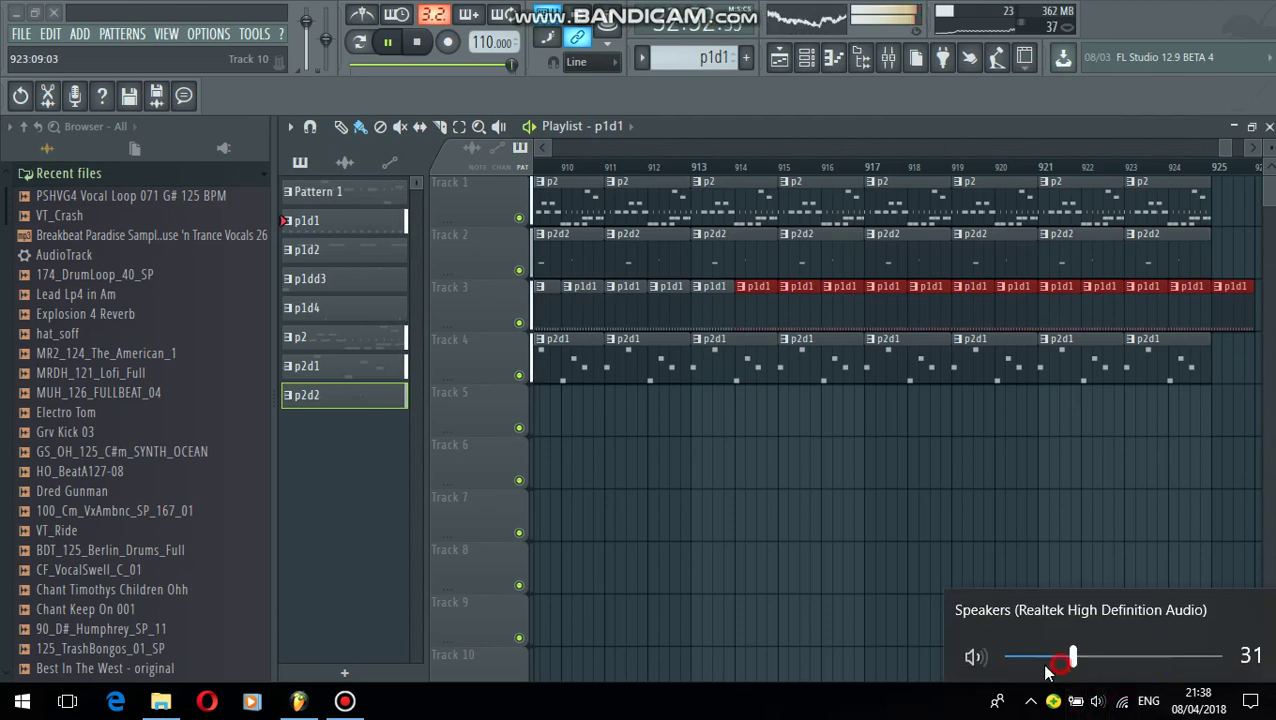
pyautogui.click(1044, 667)
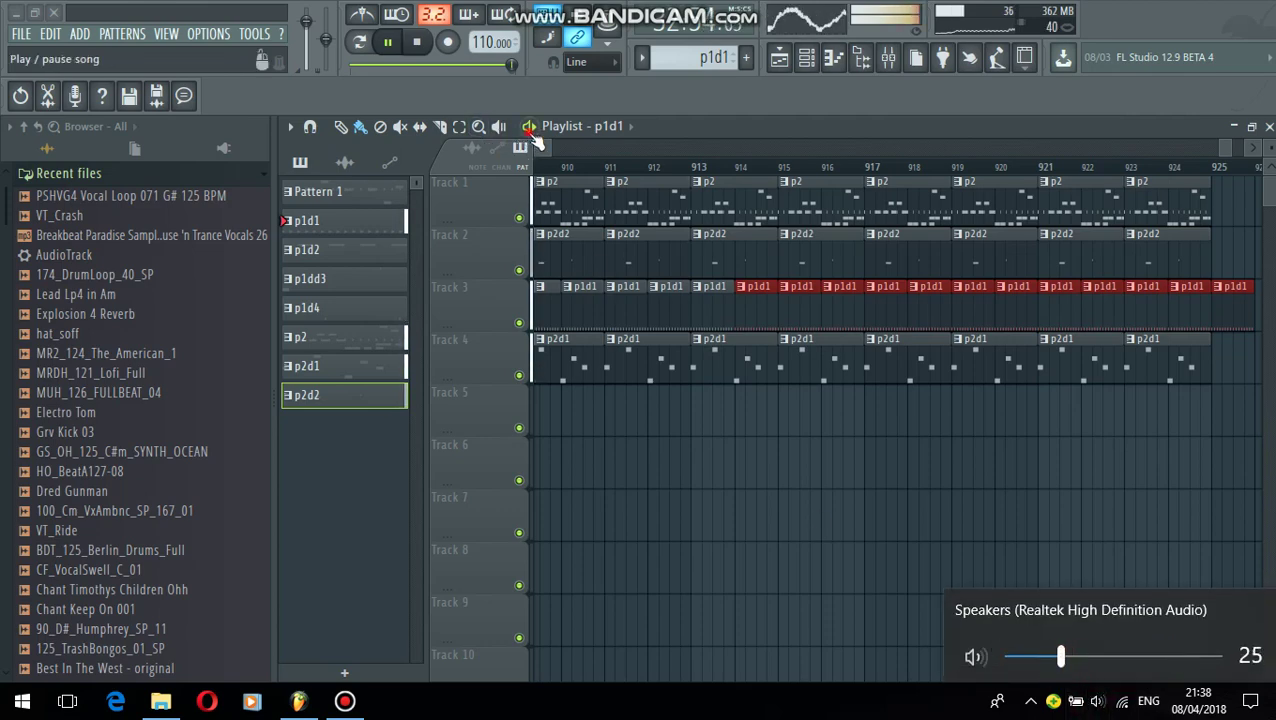
# Put the computer to sleep, wake it again and return to the FL Studio playlist
pyautogui.click(26, 694)
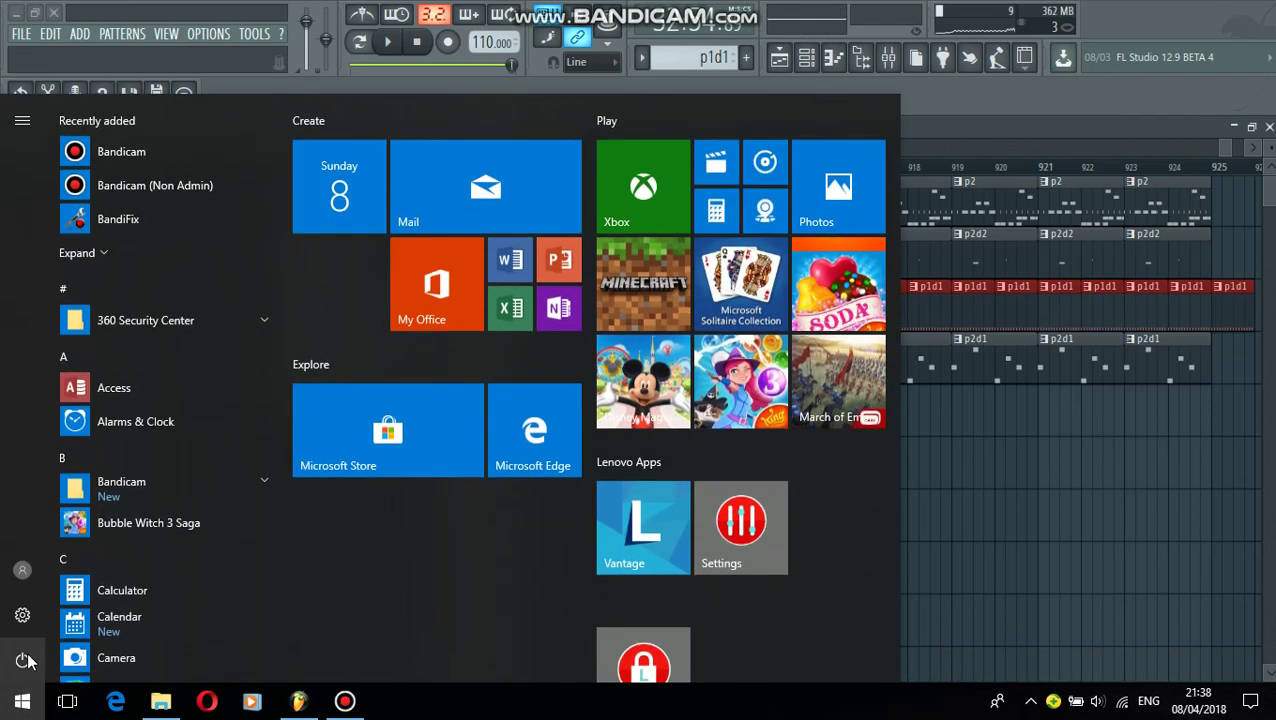
pyautogui.click(22, 659)
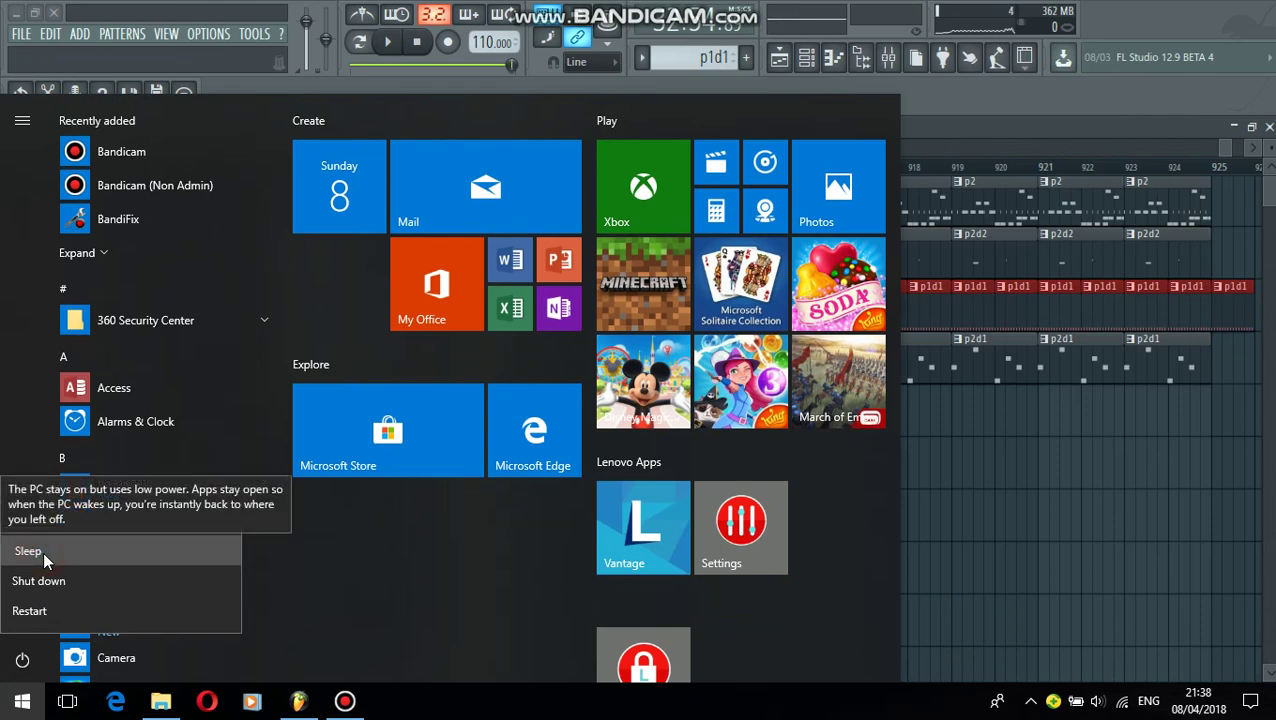
pyautogui.click(43, 551)
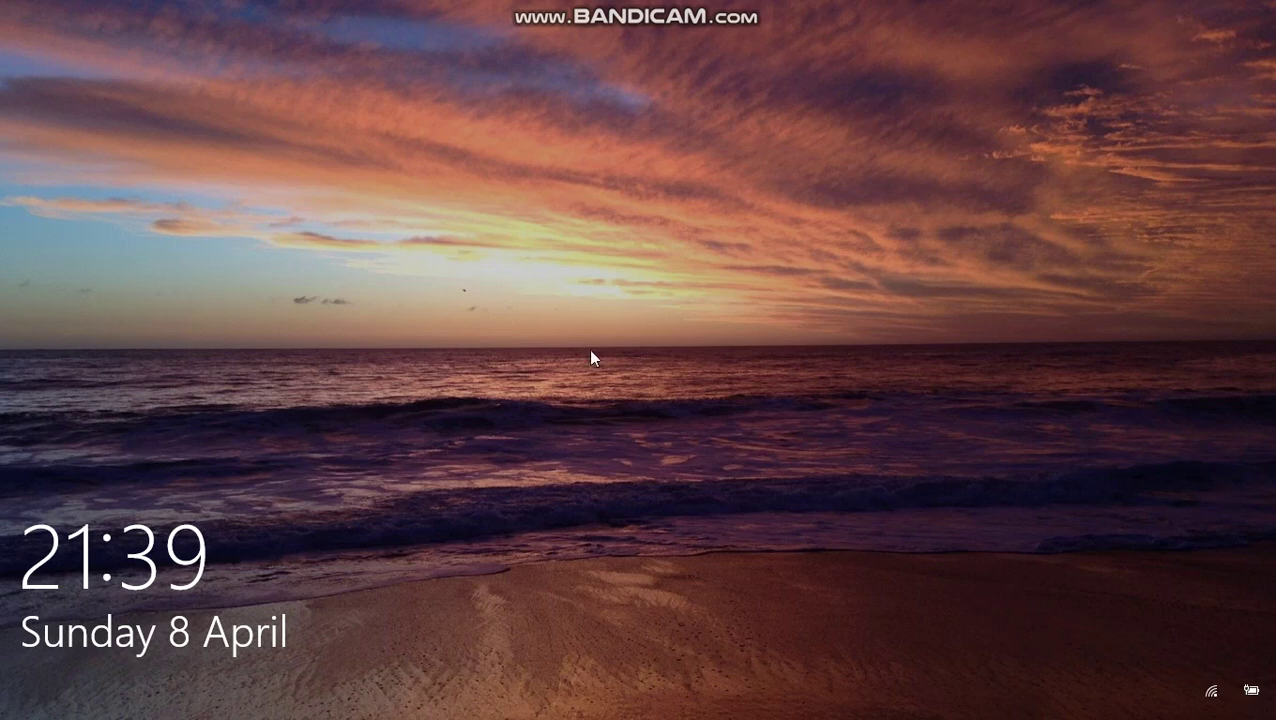
pyautogui.click(666, 420)
pyautogui.press('Return')
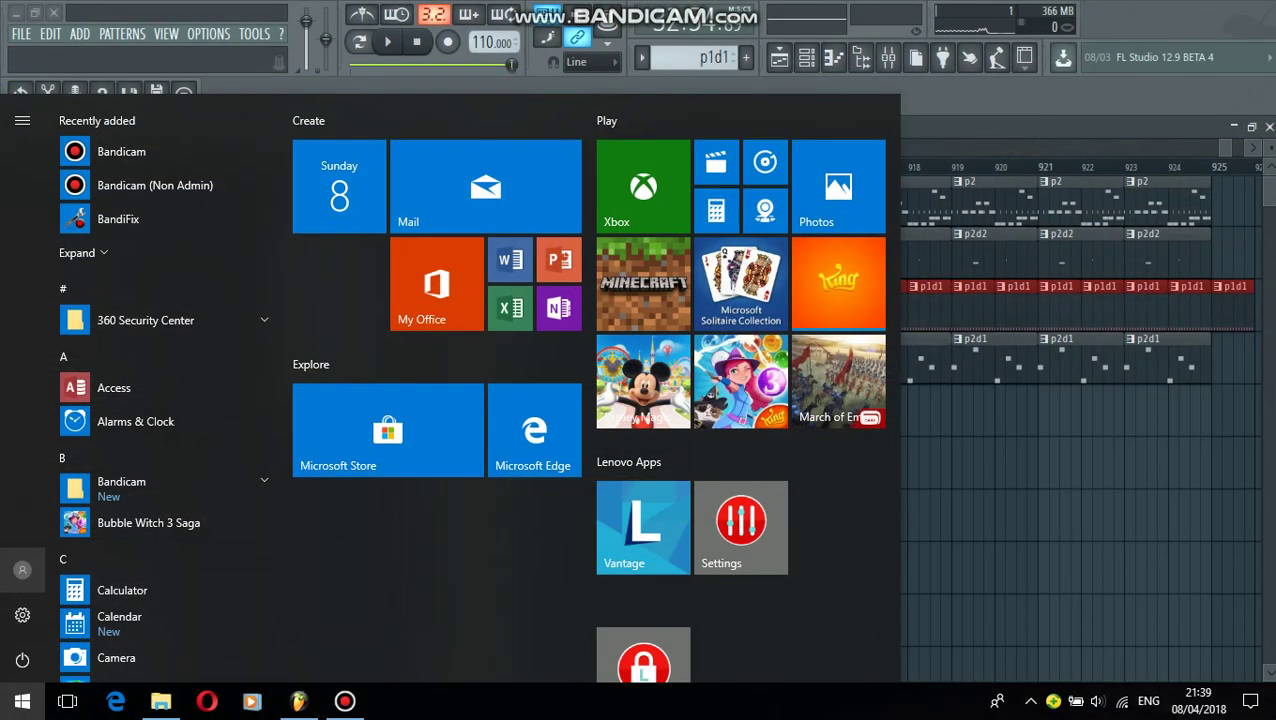
pyautogui.click(16, 708)
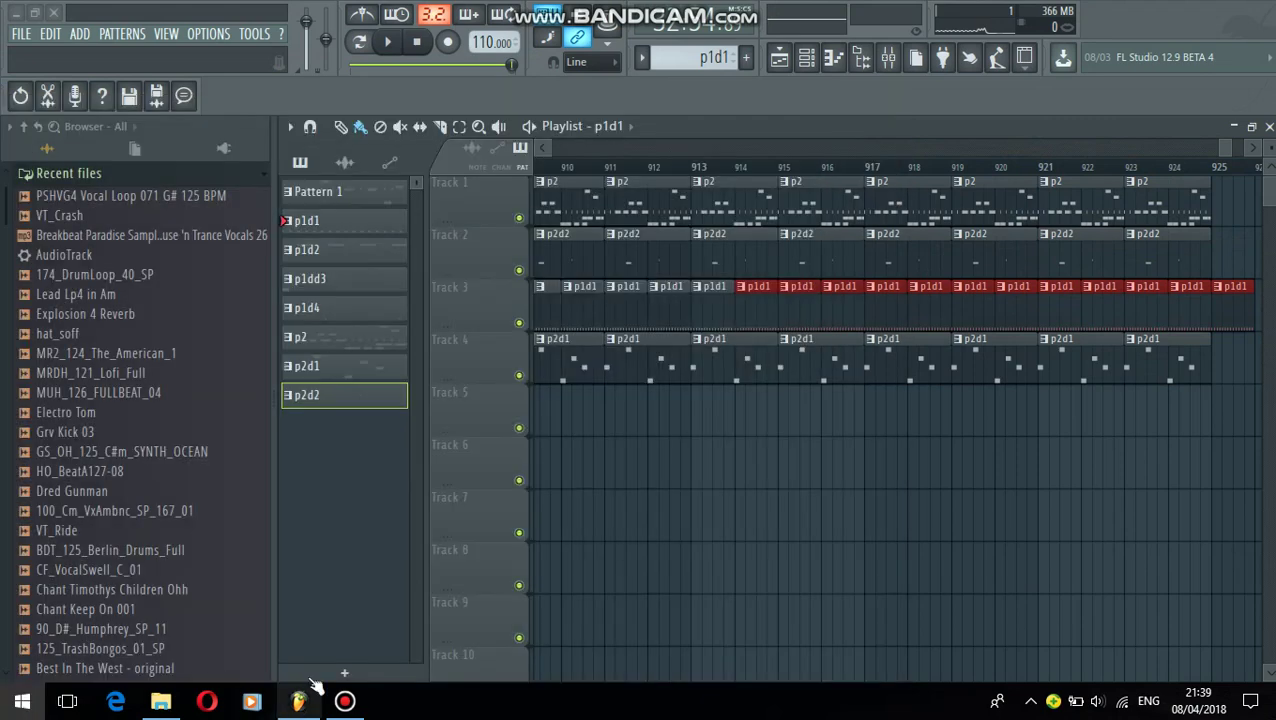
# Play the song from bar 910 and paint p2 clips on Track 1 from bar 925 up to bar 935
pyautogui.click(583, 168)
pyautogui.click(529, 128)
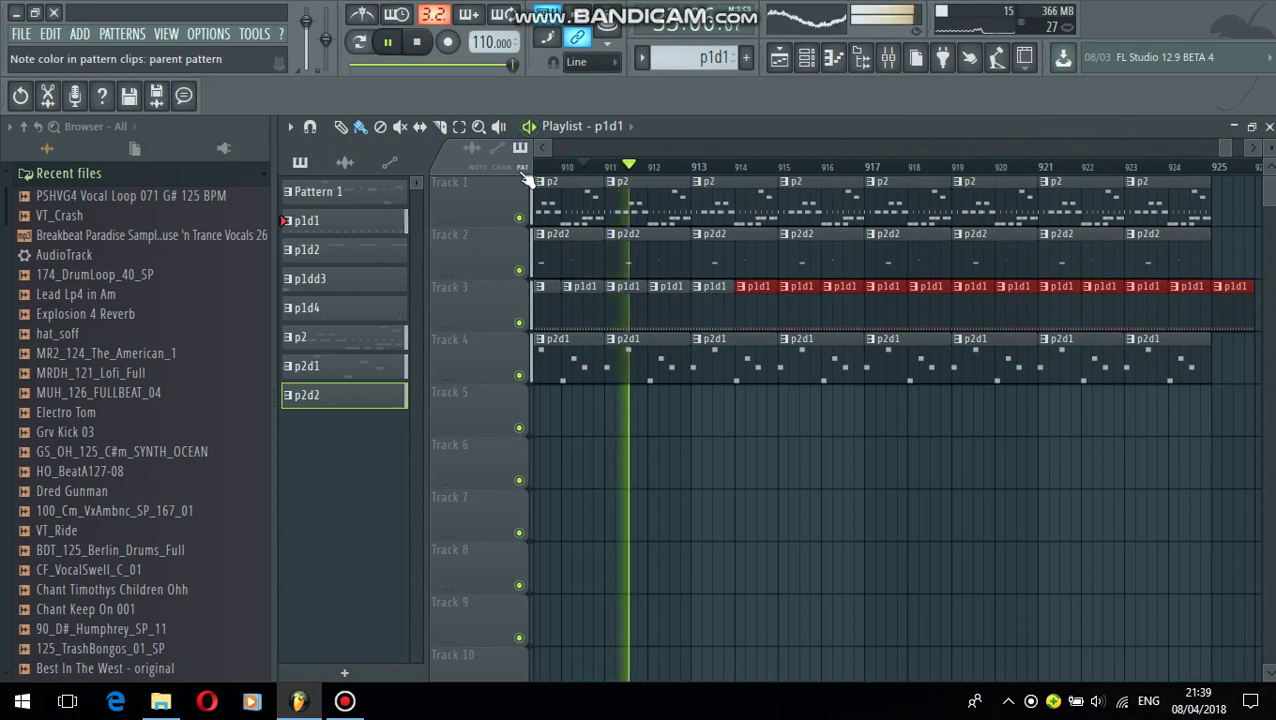
pyautogui.click(1168, 213)
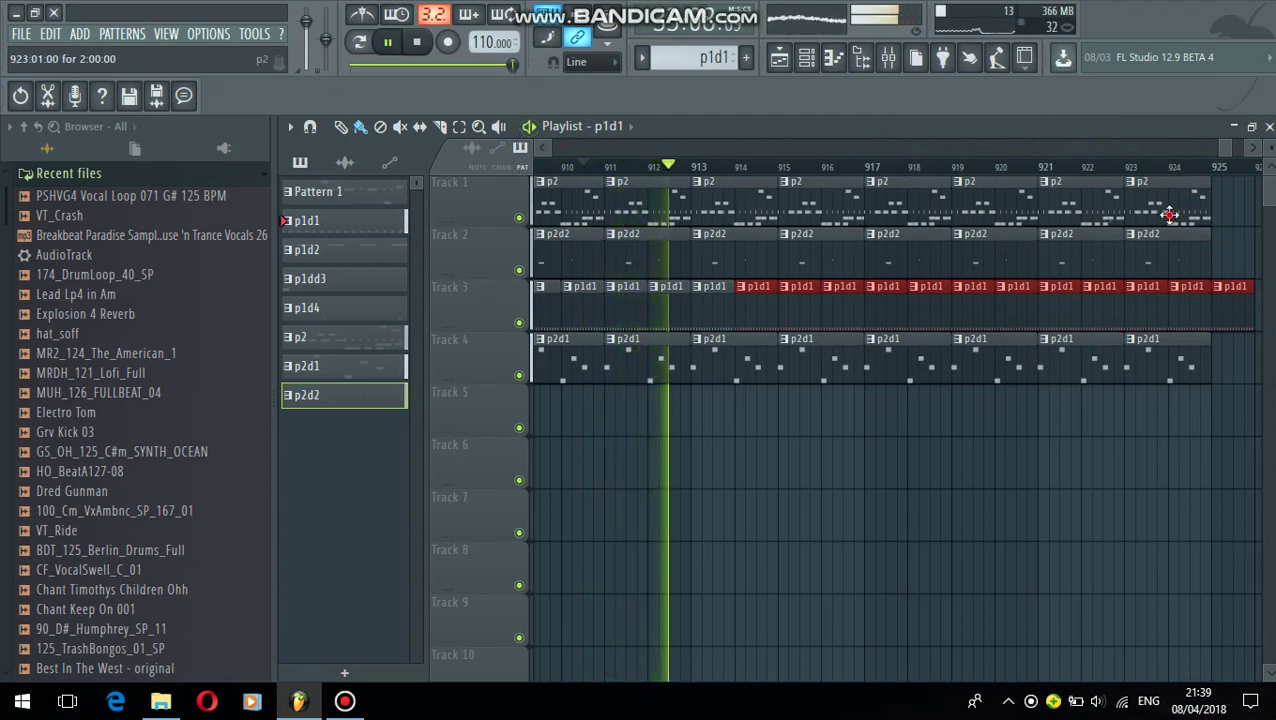
pyautogui.click(1219, 199)
pyautogui.moveTo(1219, 199)
pyautogui.mouseDown()
pyautogui.moveTo(1267, 202)
pyautogui.moveTo(1230, 212)
pyautogui.mouseUp()
# Check the Bandicam recorder window and extend the p2d2 clips on Track 2 from bar 925 to bar 939
pyautogui.click(878, 252)
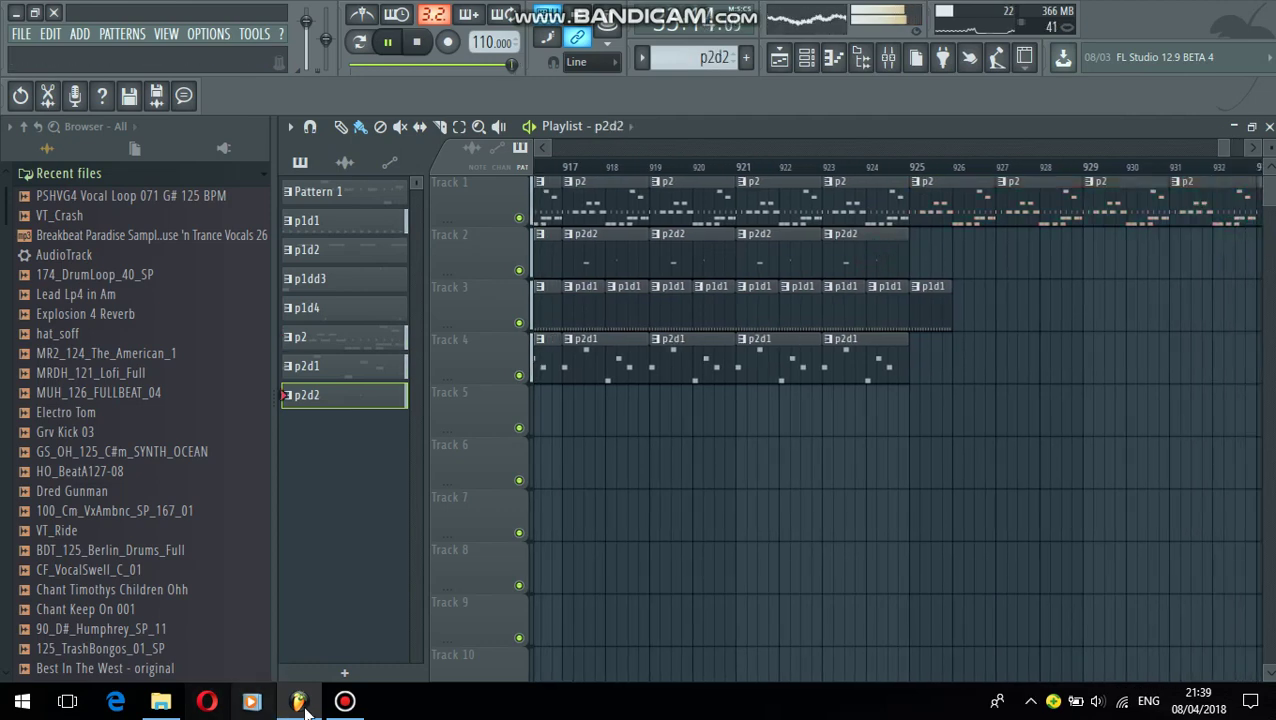
pyautogui.click(347, 701)
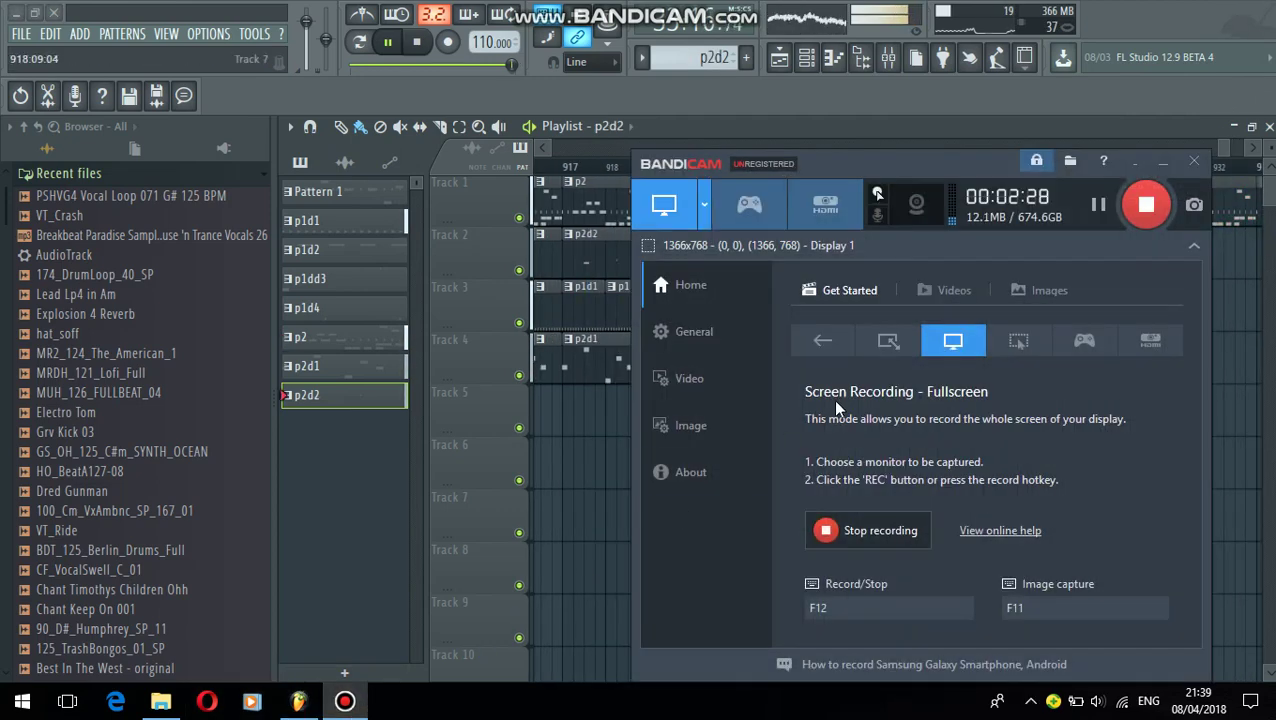
pyautogui.click(1161, 164)
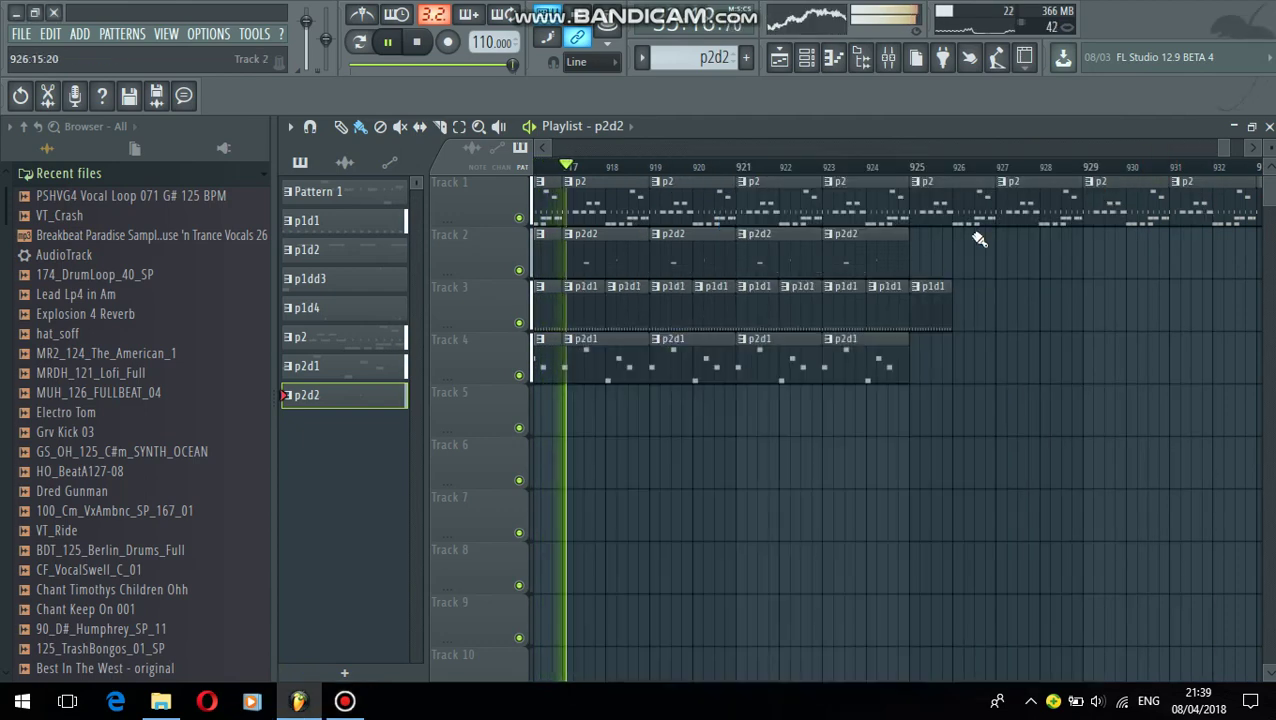
pyautogui.moveTo(909, 247); pyautogui.dragTo(1265, 245)
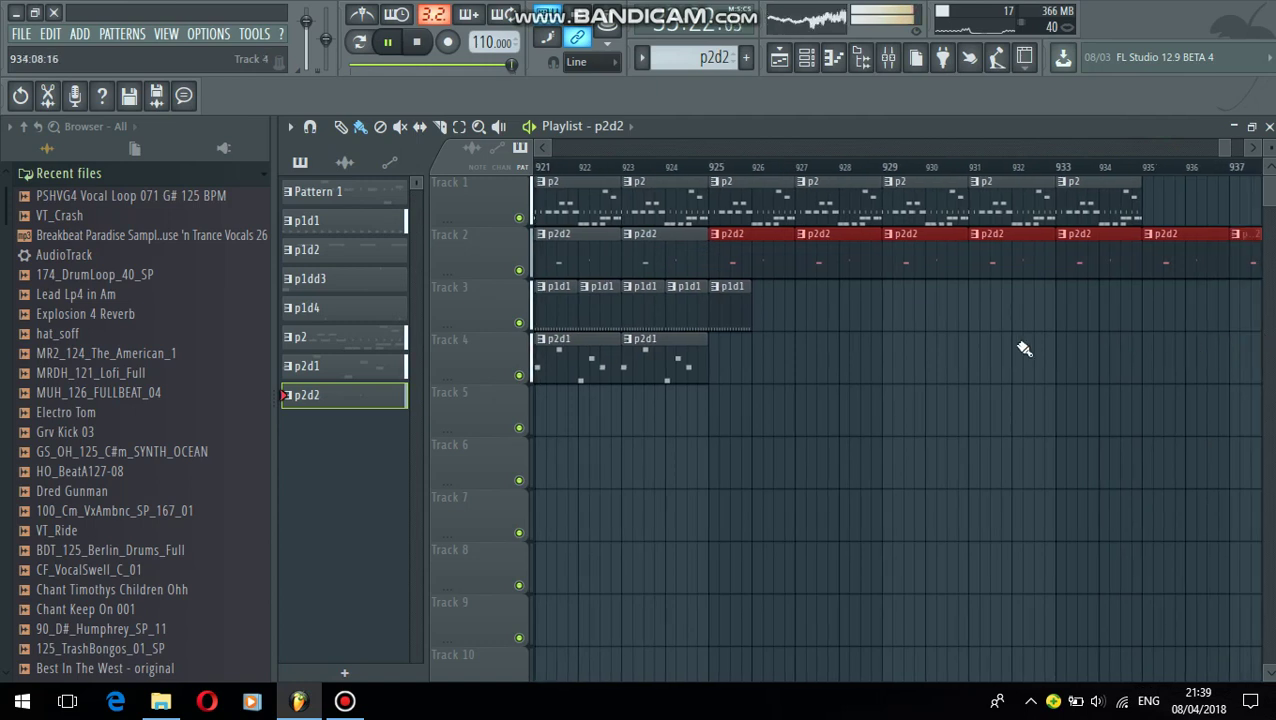
# Extend the p1d1 clips on Track 3 to bar 939 and the p2d1 clips on Track 4 past bar 939
pyautogui.click(731, 306)
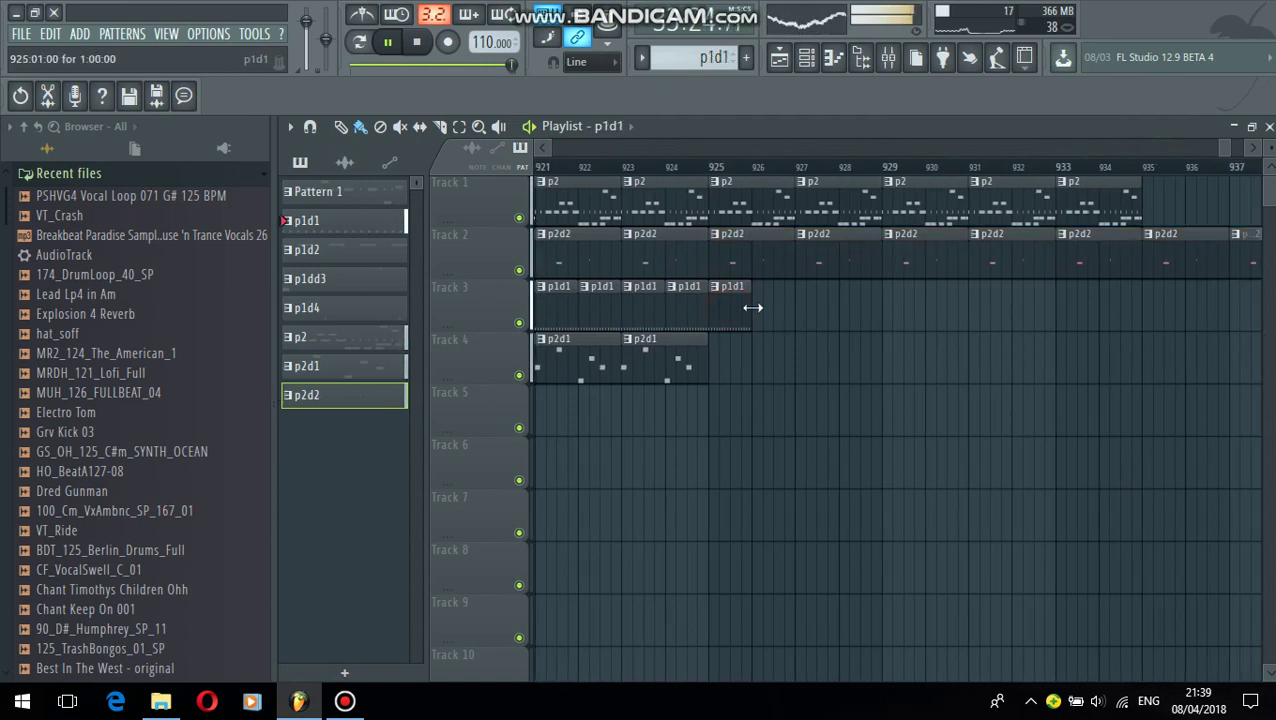
pyautogui.moveTo(760, 305); pyautogui.dragTo(1250, 305)
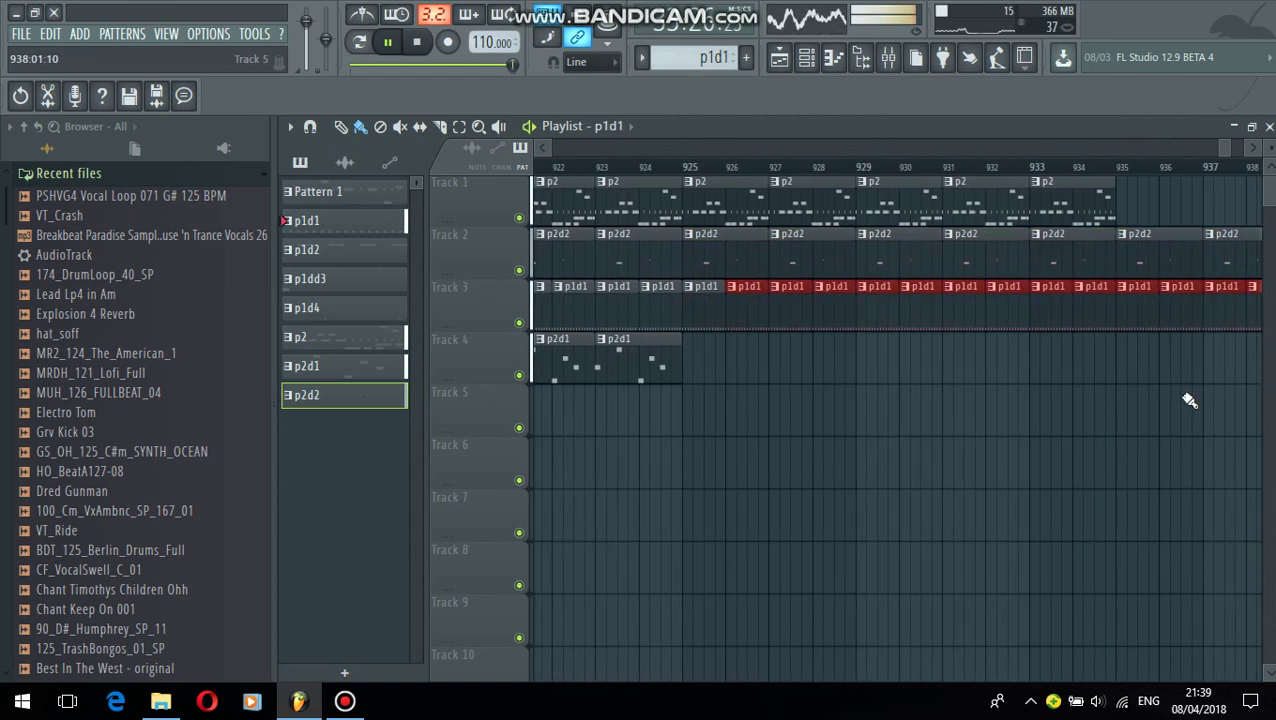
pyautogui.click(632, 366)
pyautogui.moveTo(690, 356)
pyautogui.mouseDown()
pyautogui.moveTo(1030, 380)
pyautogui.moveTo(1184, 367)
pyautogui.mouseUp()
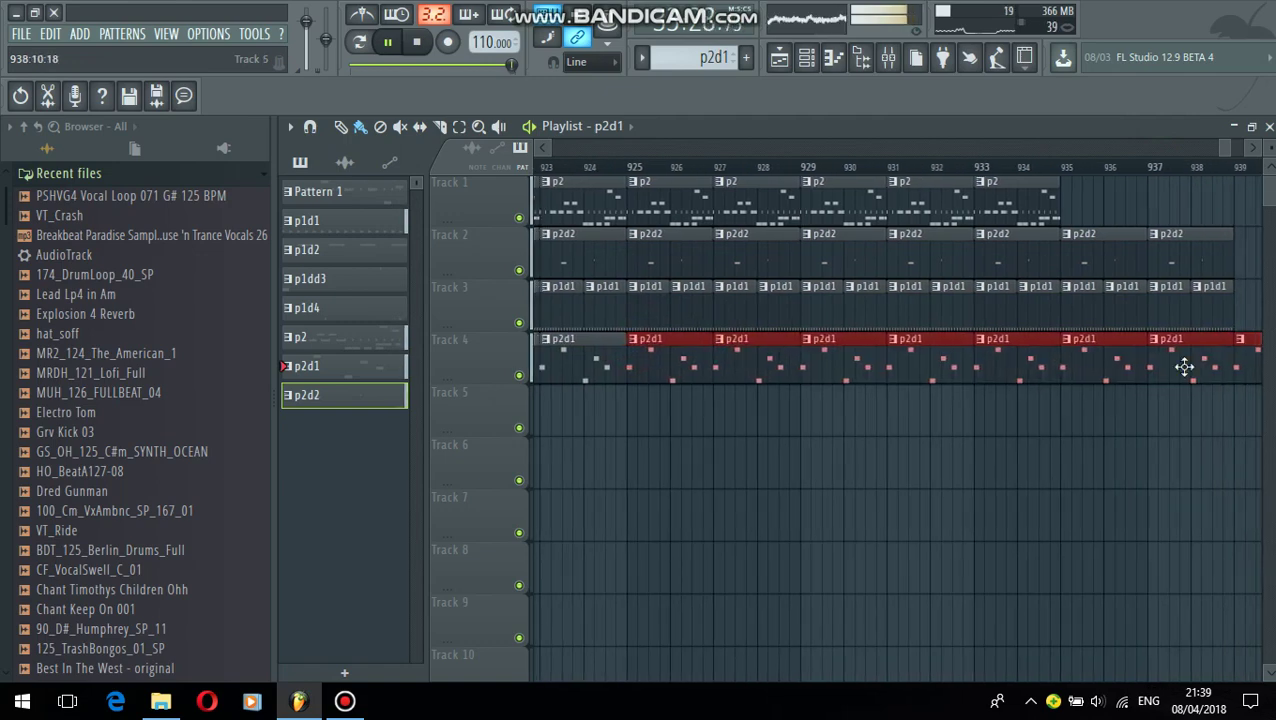
# Extend the p2 clips on Track 1 from bar 935 to bar 947 and the p2d2 clips on Track 2 from bar 939 to bar 945
pyautogui.click(1043, 206)
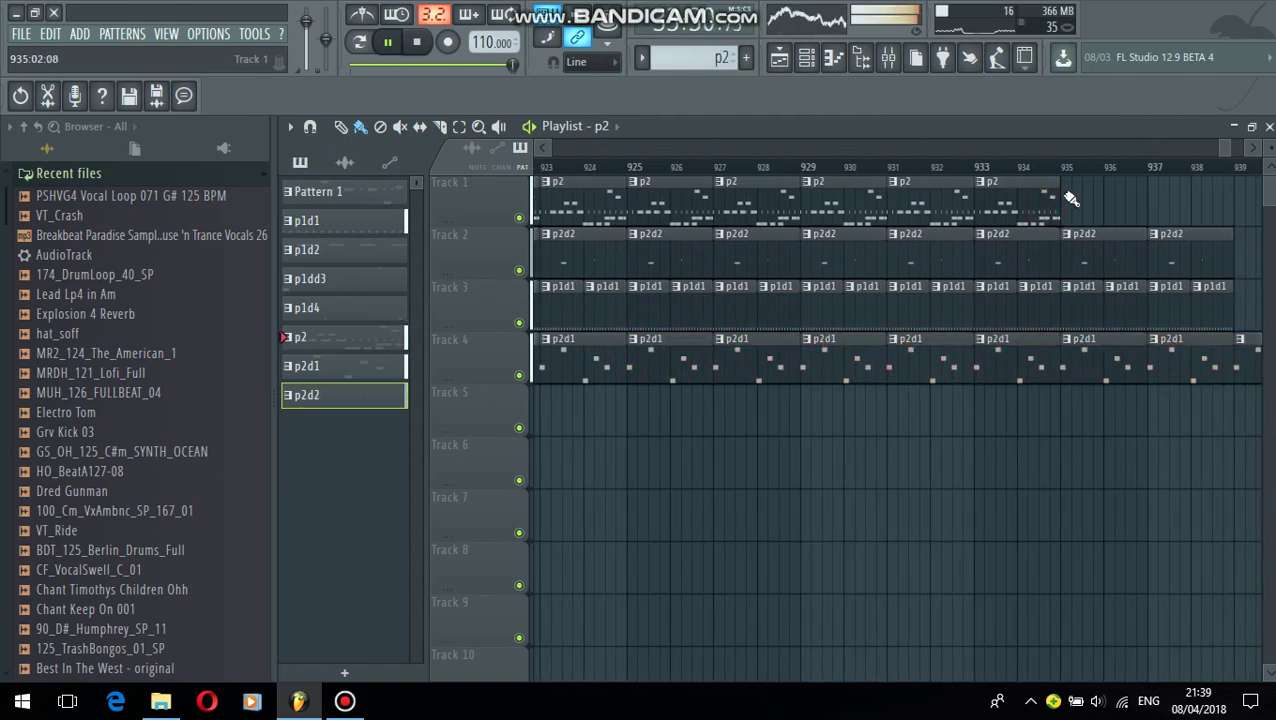
pyautogui.moveTo(1075, 202); pyautogui.dragTo(1260, 240)
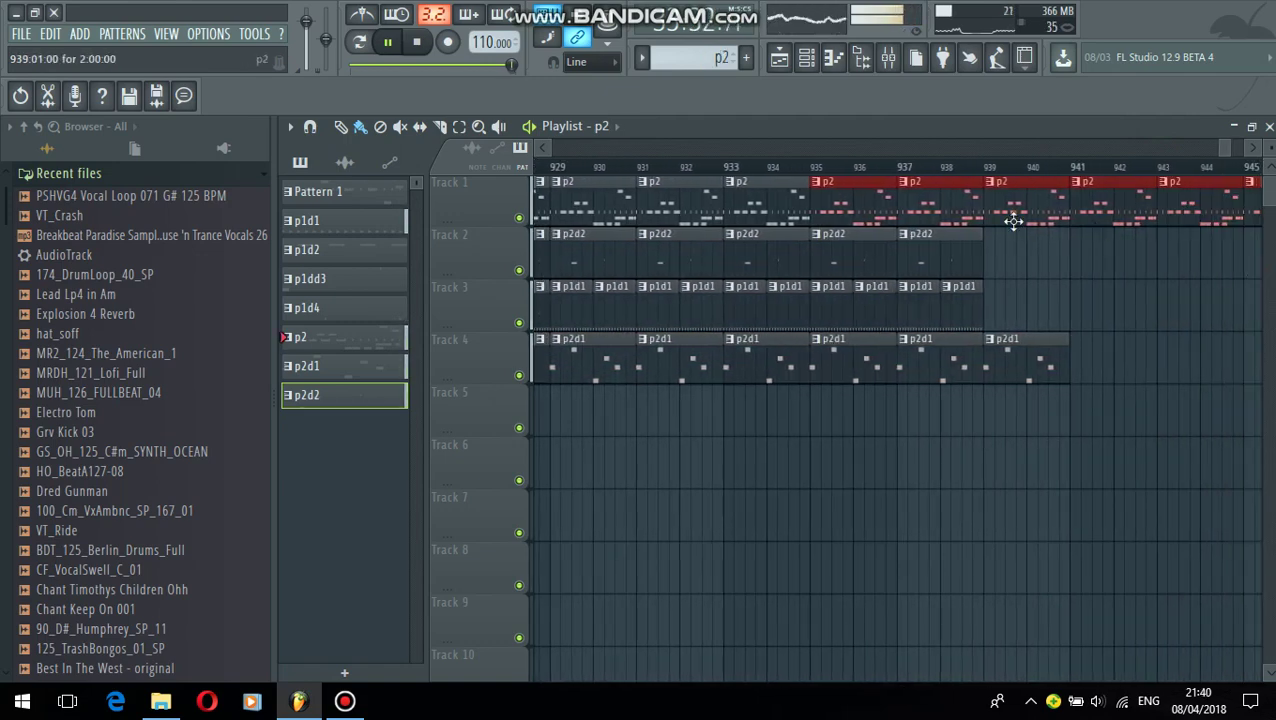
pyautogui.click(974, 250)
pyautogui.moveTo(994, 252); pyautogui.dragTo(1232, 312)
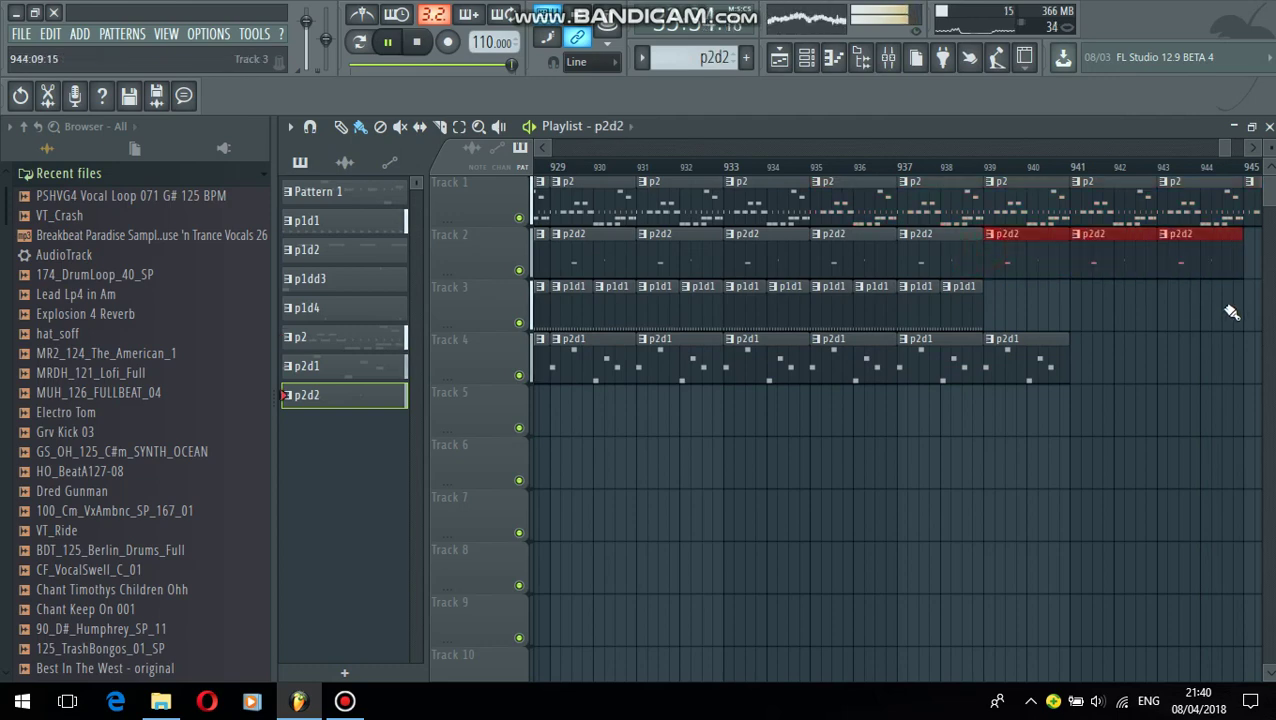
# Extend the p1d1 clips on Track 3 from bar 939 to bar 951 and the p2d1 clips on Track 4 from bar 941 to bar 953
pyautogui.click(963, 290)
pyautogui.moveTo(990, 292); pyautogui.dragTo(1255, 300)
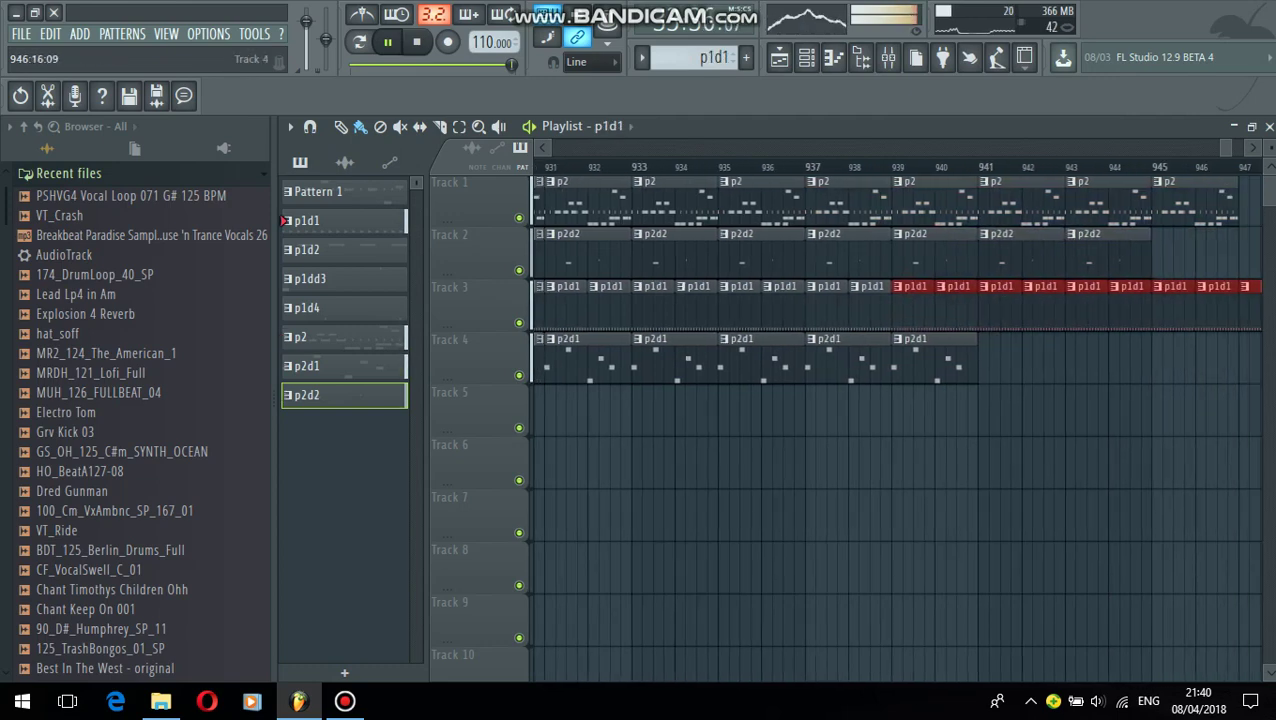
pyautogui.click(836, 350)
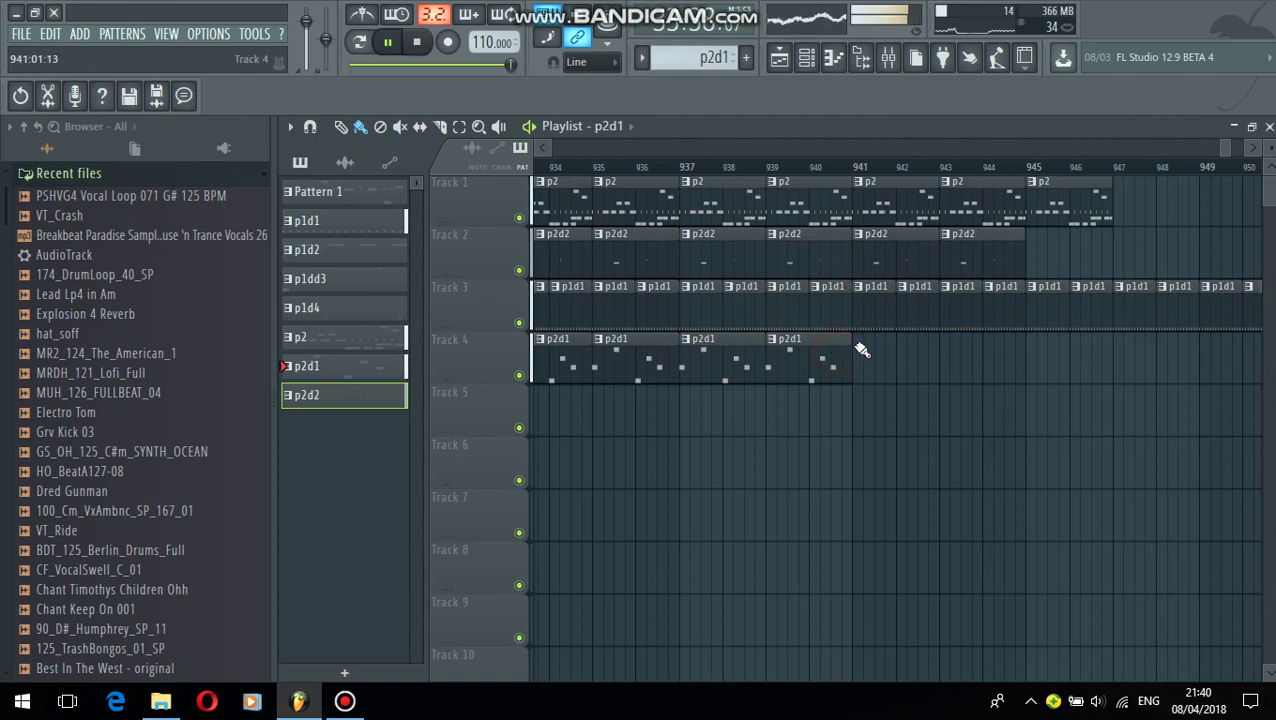
pyautogui.moveTo(860, 347)
pyautogui.mouseDown()
pyautogui.moveTo(1199, 401)
pyautogui.moveTo(1258, 365)
pyautogui.mouseUp()
# Extend the p2d2 clips on Track 2 and the p2 clips on Track 1 to bar 953
pyautogui.click(954, 258)
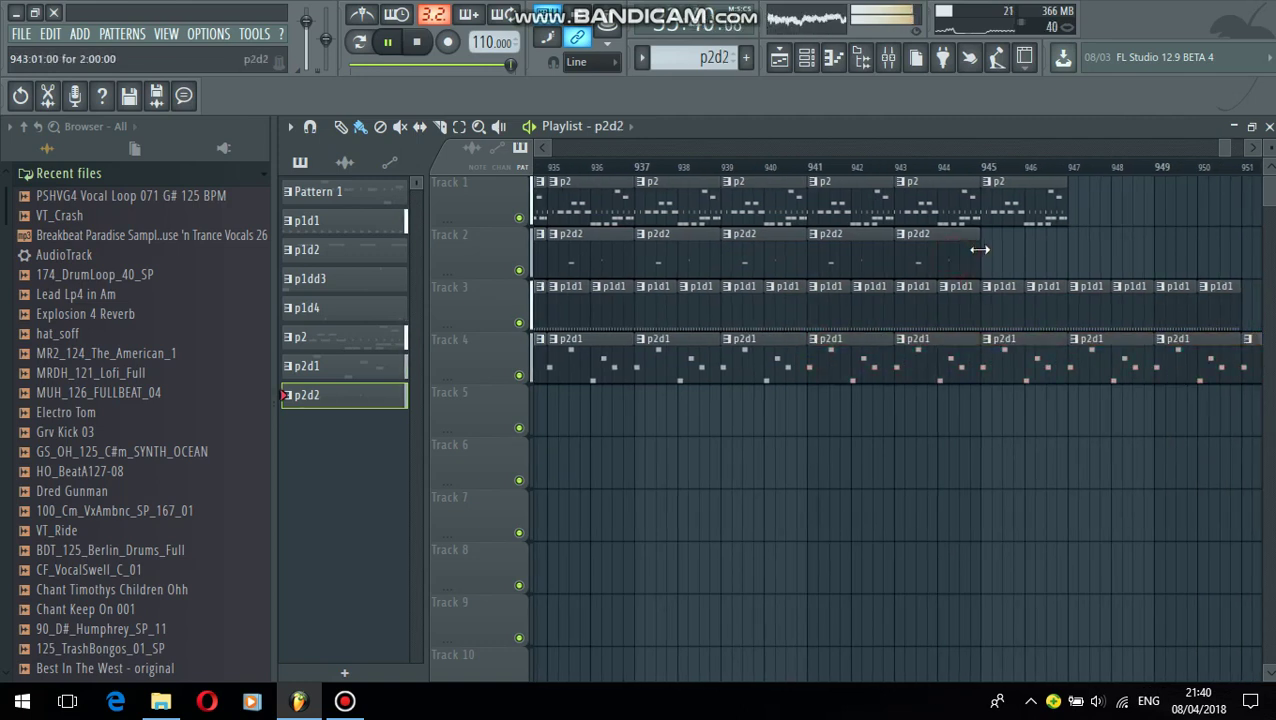
pyautogui.moveTo(985, 258)
pyautogui.mouseDown()
pyautogui.moveTo(1168, 285)
pyautogui.moveTo(1088, 228)
pyautogui.moveTo(1245, 262)
pyautogui.moveTo(1255, 230)
pyautogui.mouseUp()
pyautogui.click(1020, 205)
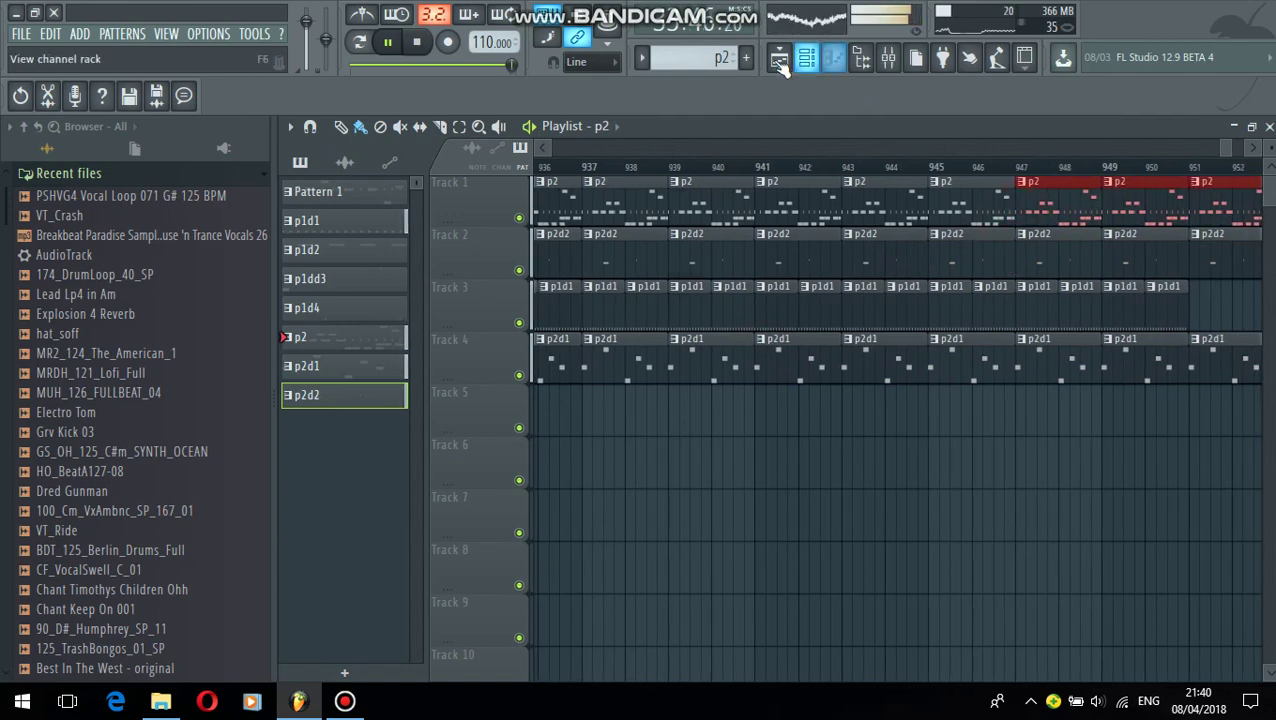
# Set the hat_soff channel's volume to 99% in the channel rack for pattern p2, and return to the playlist
pyautogui.click(642, 57)
pyautogui.click(655, 176)
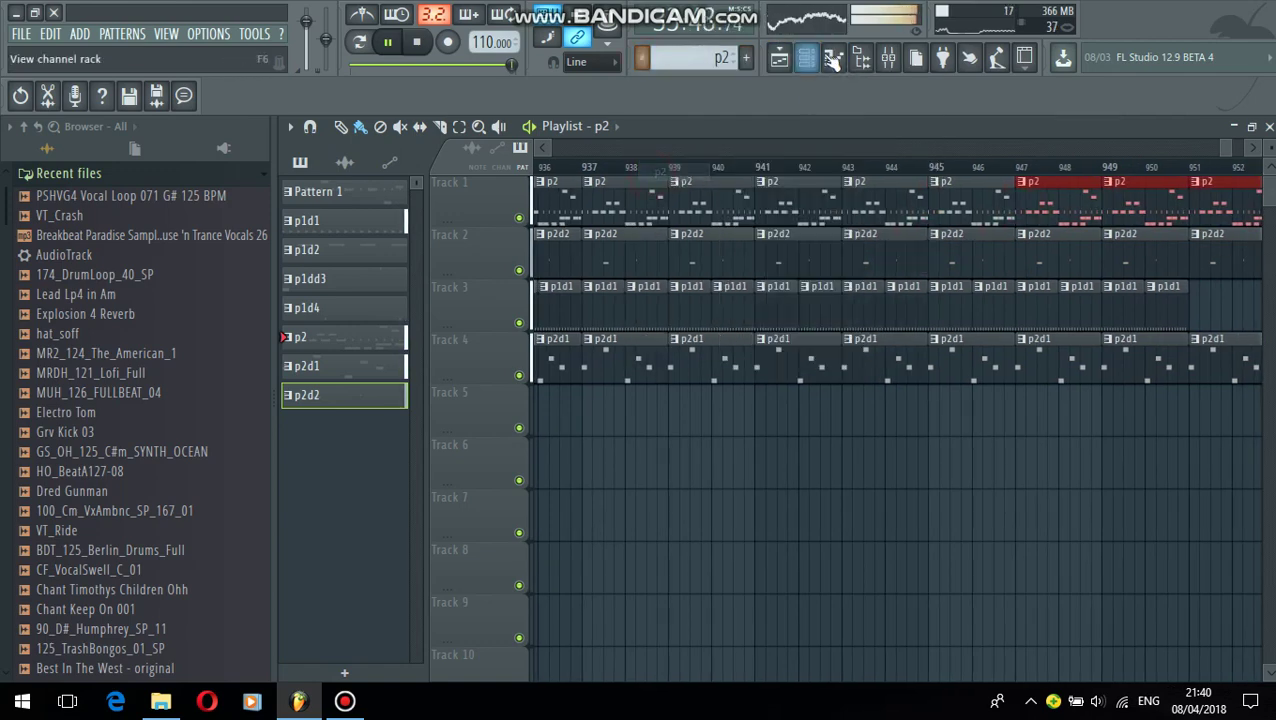
pyautogui.click(862, 57)
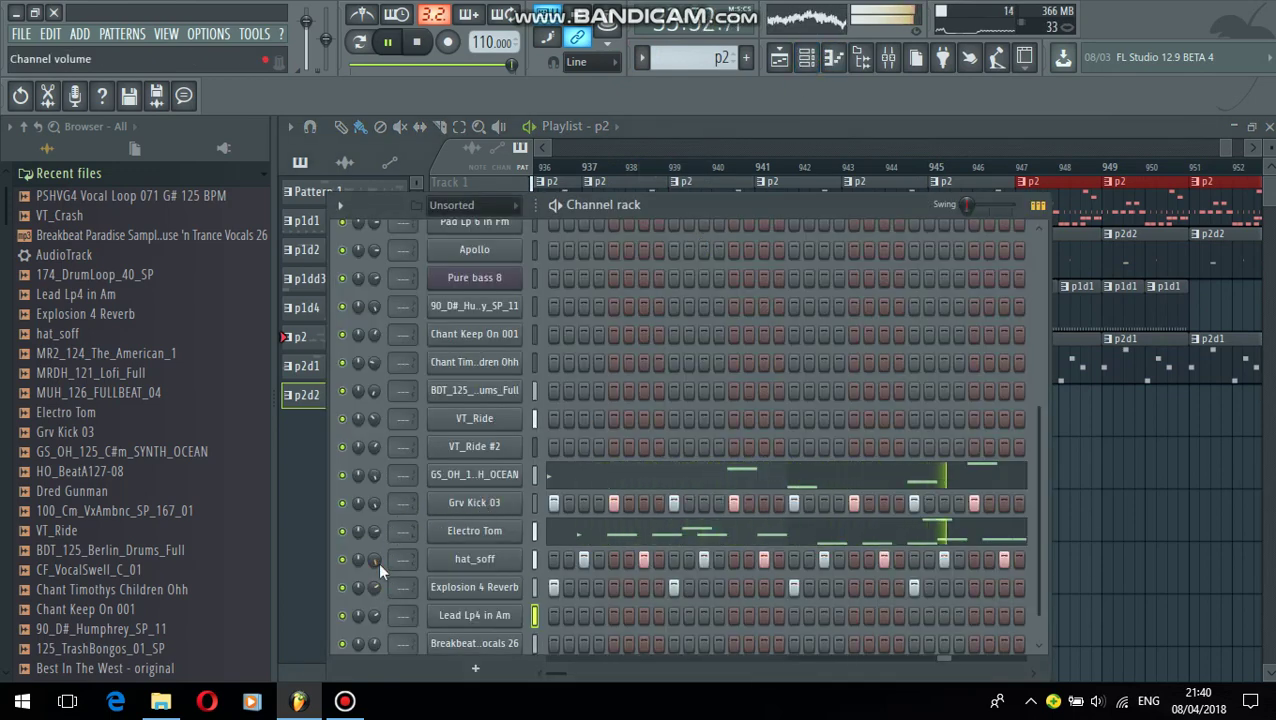
pyautogui.moveTo(378, 561); pyautogui.dragTo(378, 564)
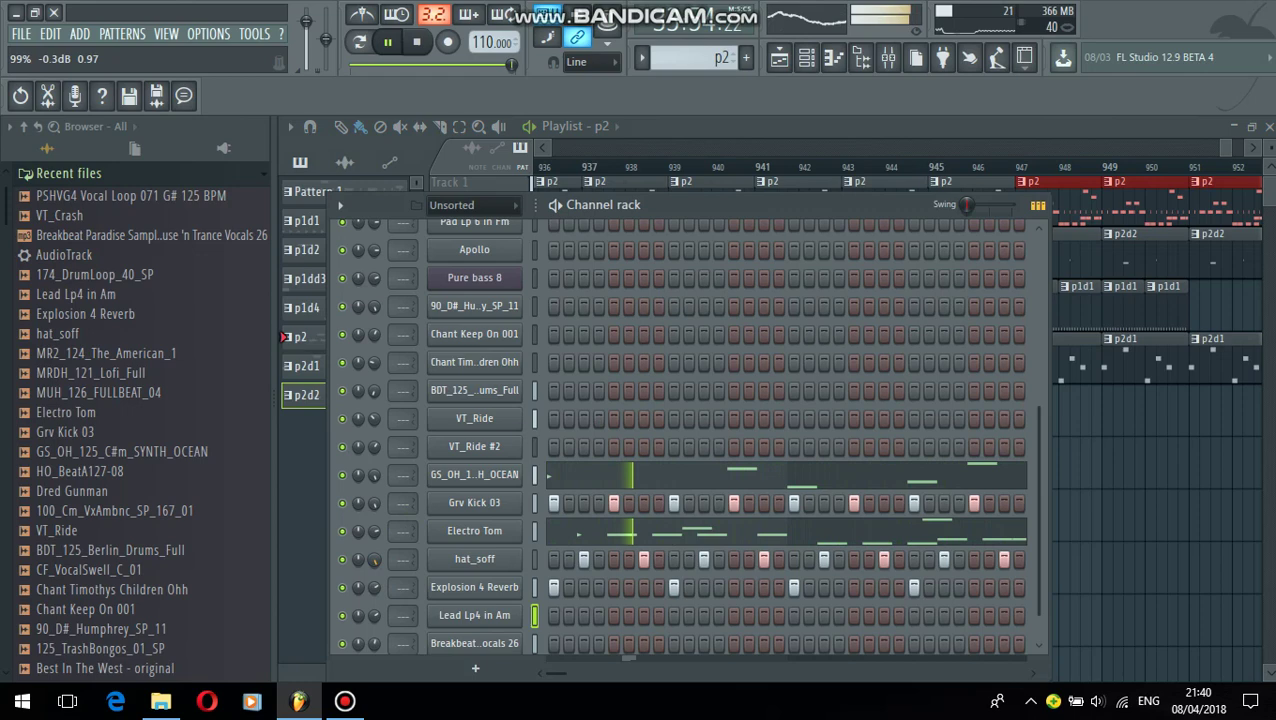
pyautogui.rightClick(1166, 512)
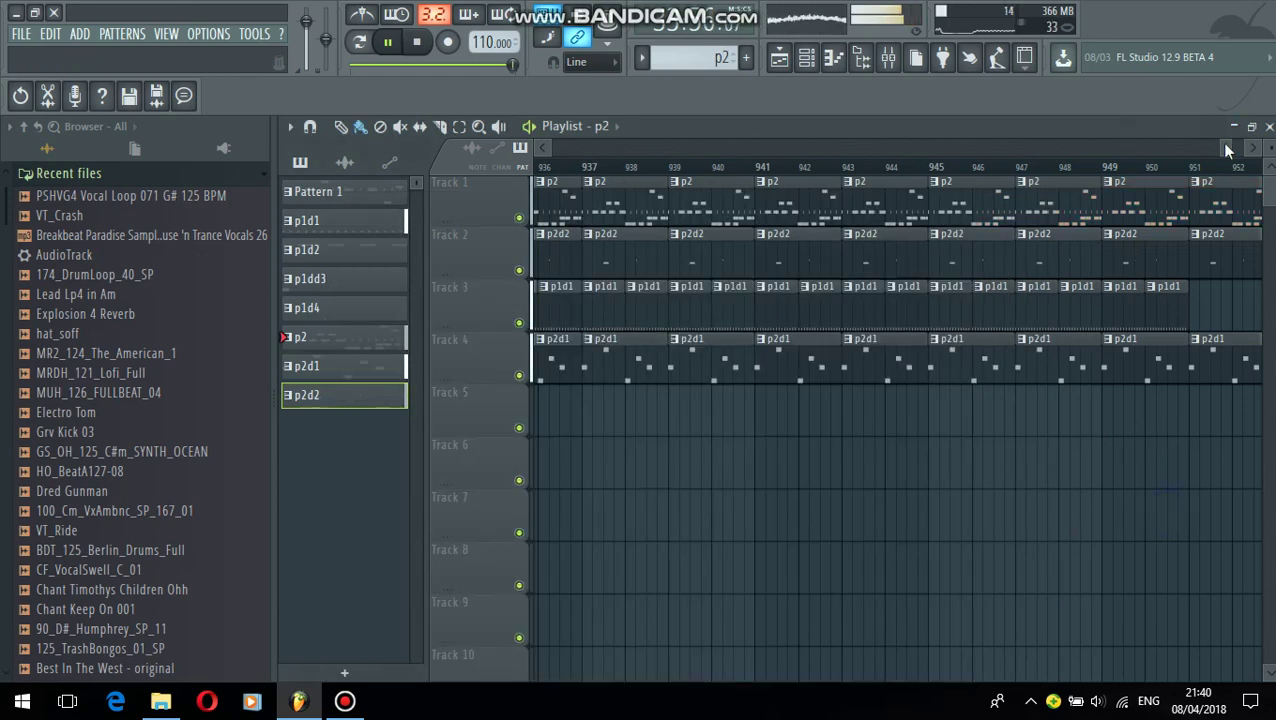
# Select pattern p2d1, set the echo delay feedback of its Lead Lp4 in Am channel to 49%, and return to the playlist
pyautogui.moveTo(1226, 146); pyautogui.dragTo(1225, 147)
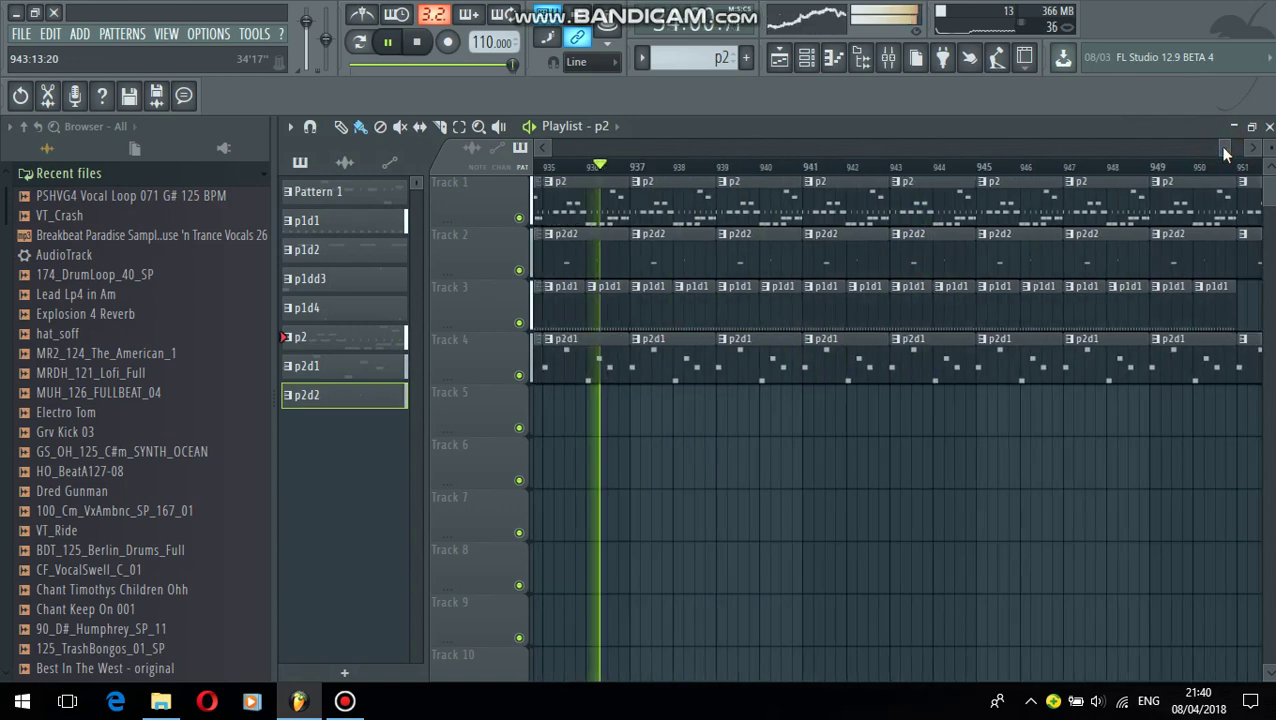
pyautogui.click(737, 358)
pyautogui.click(737, 358)
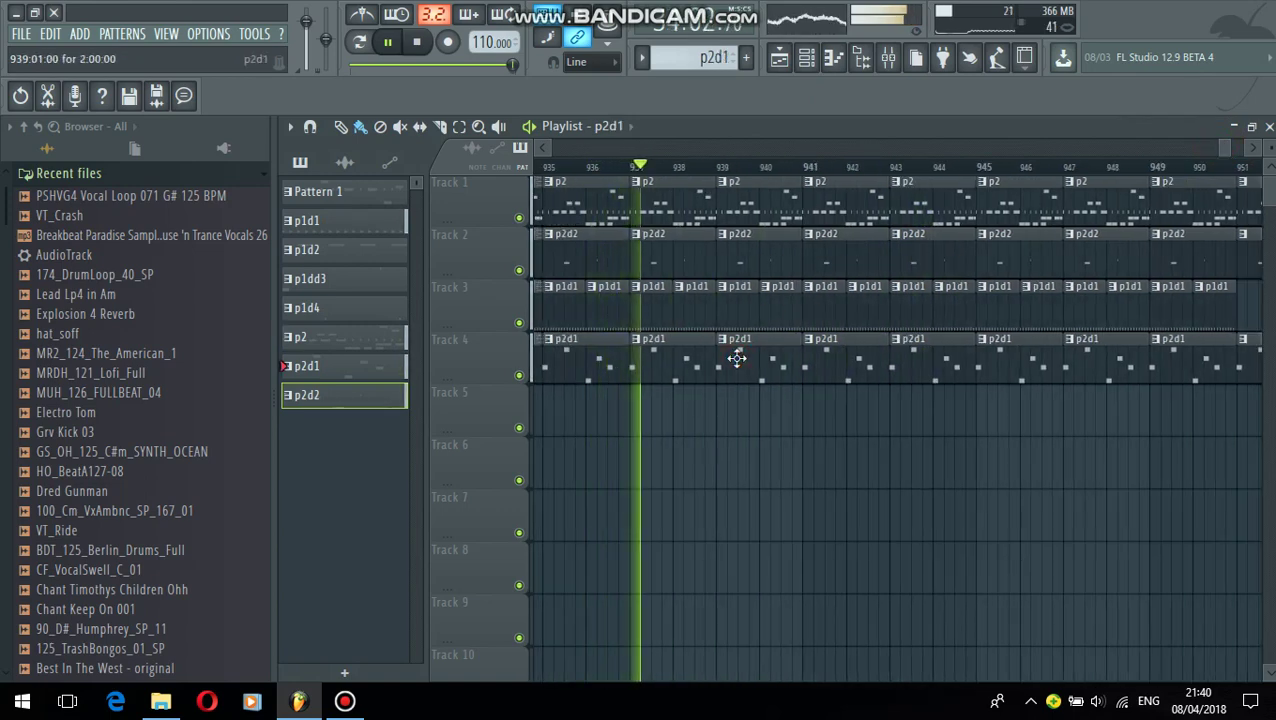
pyautogui.click(737, 358)
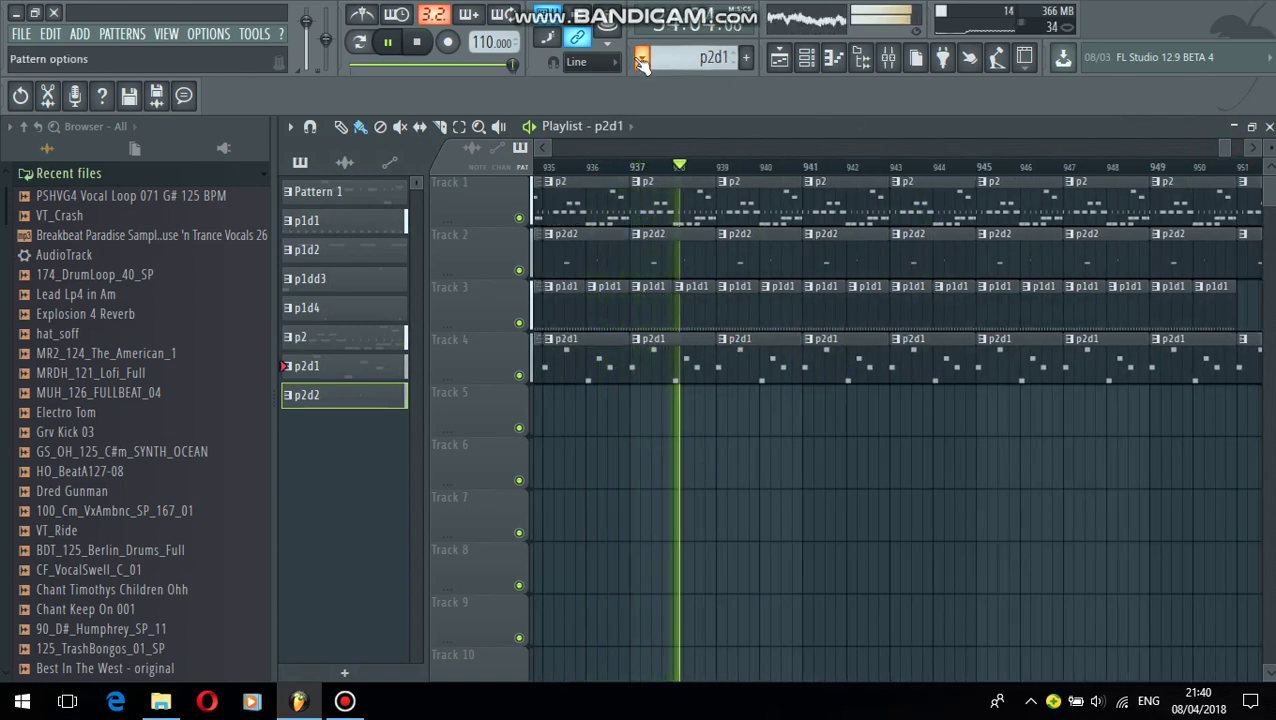
pyautogui.click(690, 57)
pyautogui.click(655, 196)
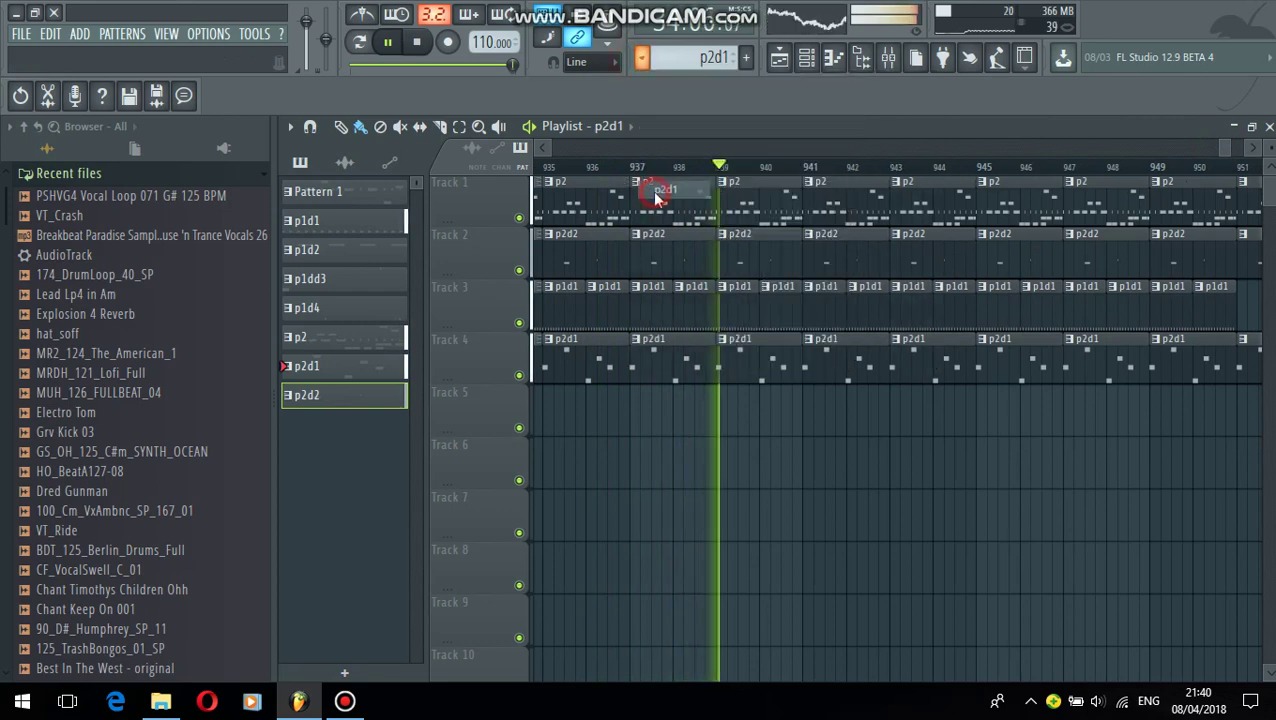
pyautogui.click(805, 60)
pyautogui.click(495, 617)
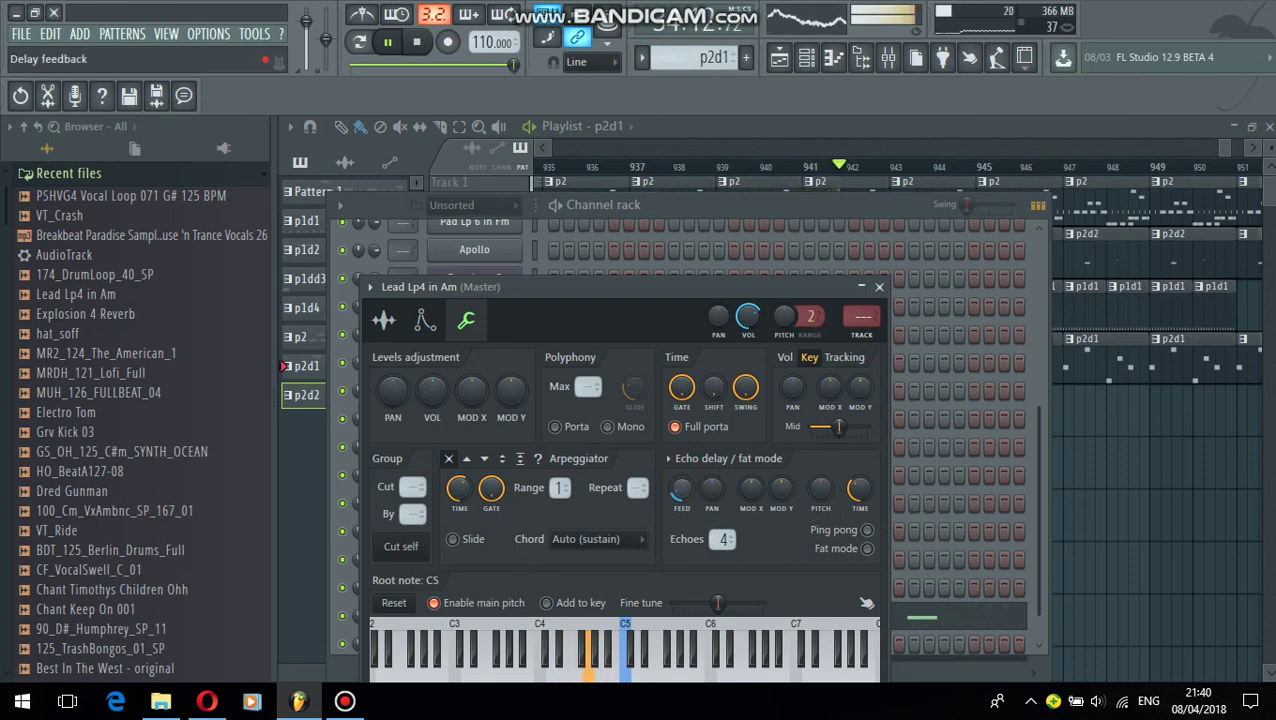
pyautogui.moveTo(682, 488); pyautogui.dragTo(682, 468)
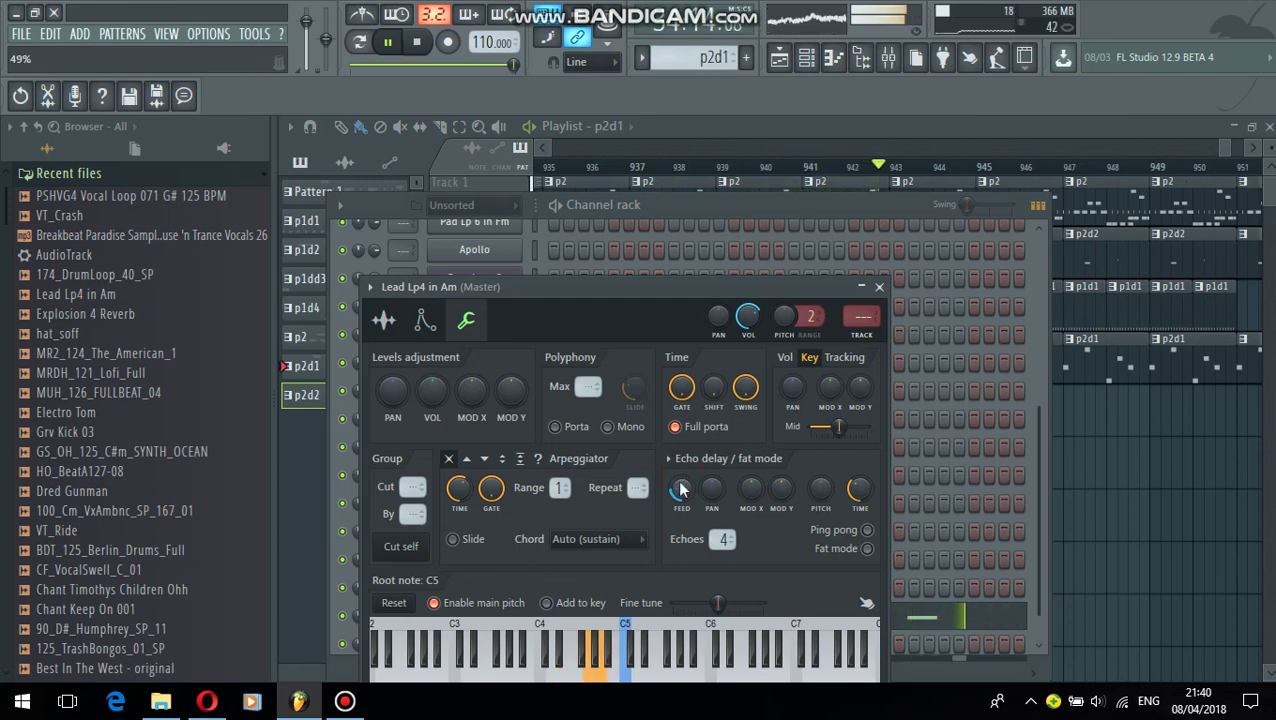
pyautogui.rightClick(1140, 486)
# Extend the p1d1 clips on Track 3 from bar 951 to bar 961 and the p2 clips on Track 1 from bar 953 to bar 963
pyautogui.click(1216, 305)
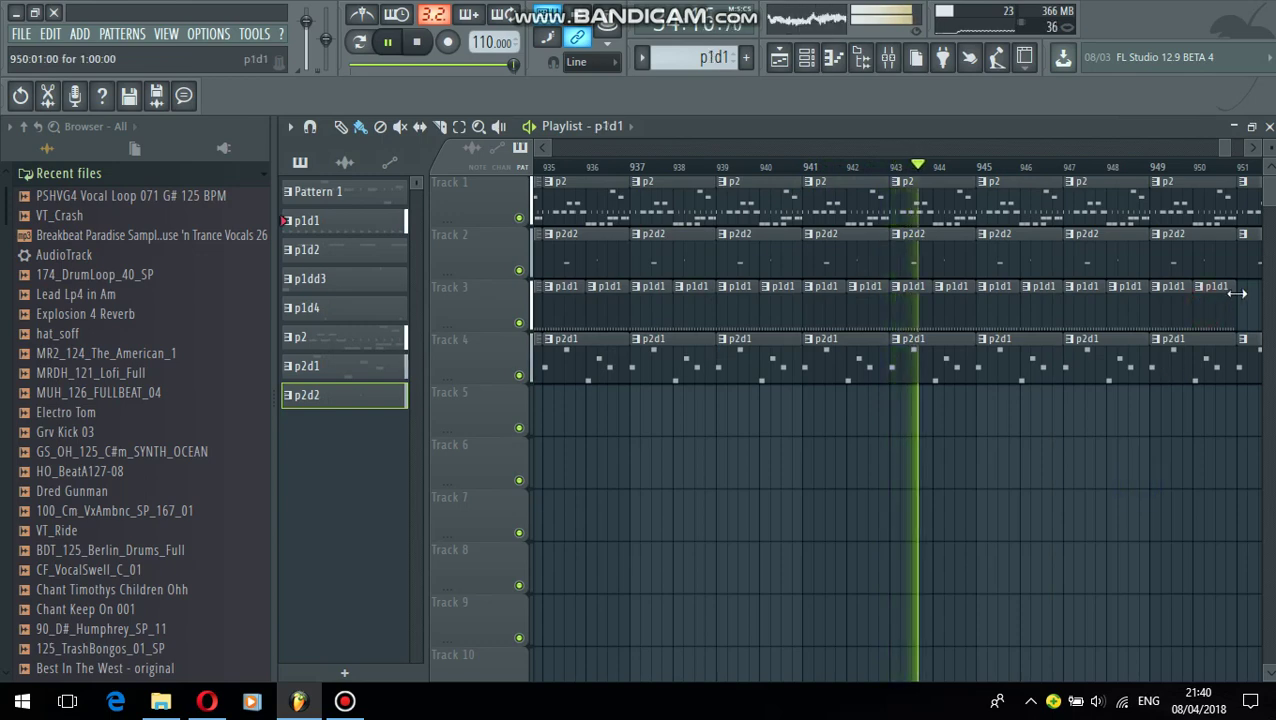
pyautogui.moveTo(1240, 292); pyautogui.dragTo(1275, 294)
pyautogui.moveTo(1266, 312)
pyautogui.mouseDown()
pyautogui.moveTo(1233, 336)
pyautogui.moveTo(1256, 322)
pyautogui.mouseUp()
pyautogui.click(905, 201)
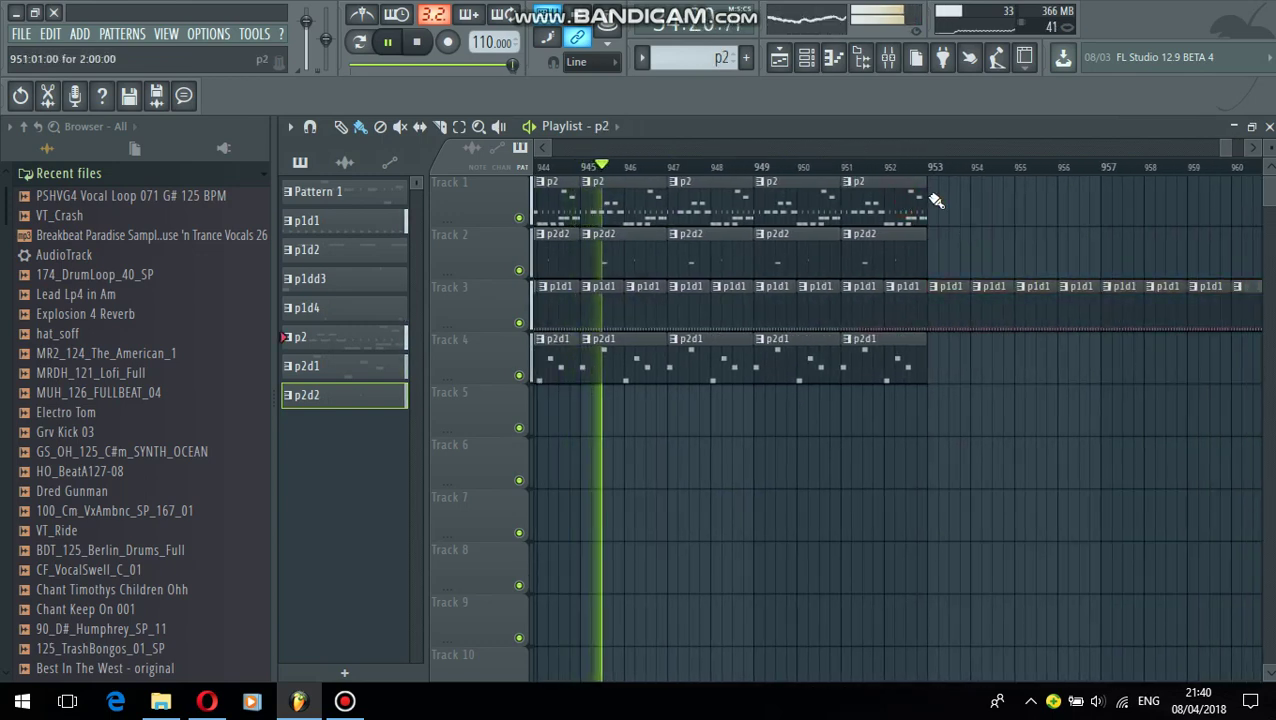
pyautogui.moveTo(937, 200)
pyautogui.mouseDown()
pyautogui.moveTo(1125, 245)
pyautogui.moveTo(1261, 248)
pyautogui.mouseUp()
# Extend the p2d2 clips on Track 2 and the p2d1 clips on Track 4 from bar 953 to bar 963
pyautogui.click(876, 264)
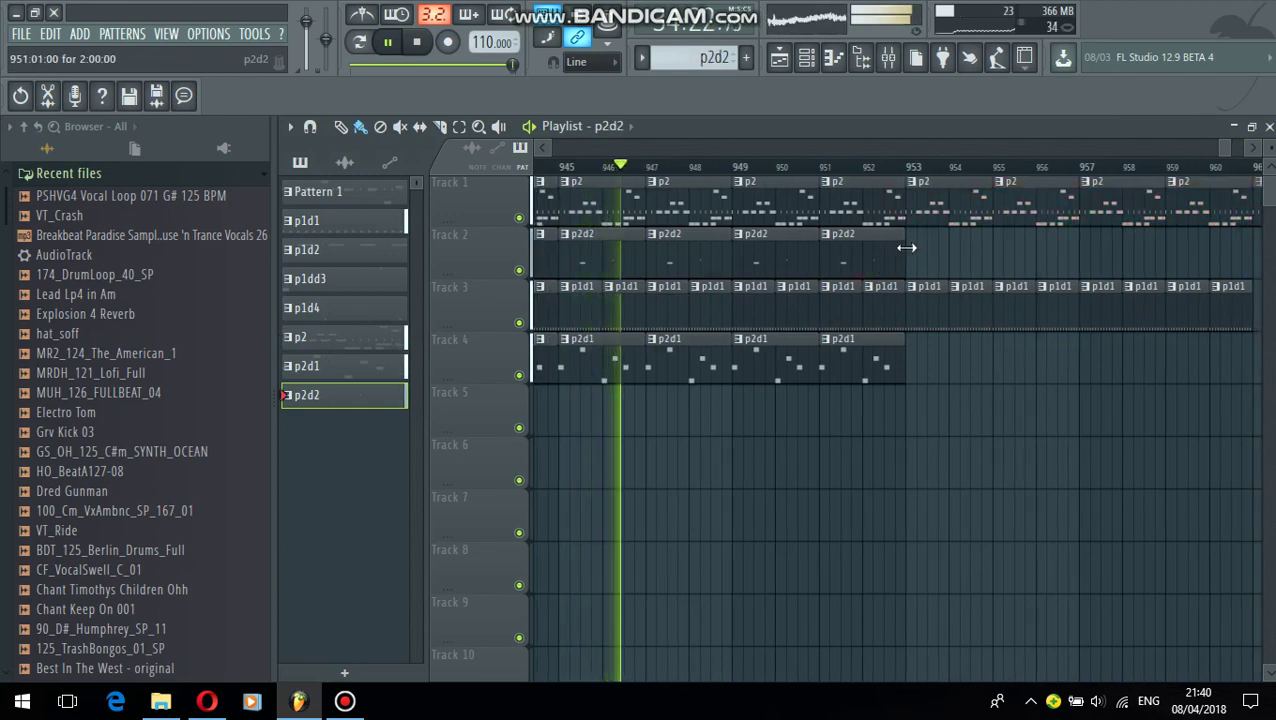
pyautogui.moveTo(912, 255); pyautogui.dragTo(1262, 319)
pyautogui.click(869, 367)
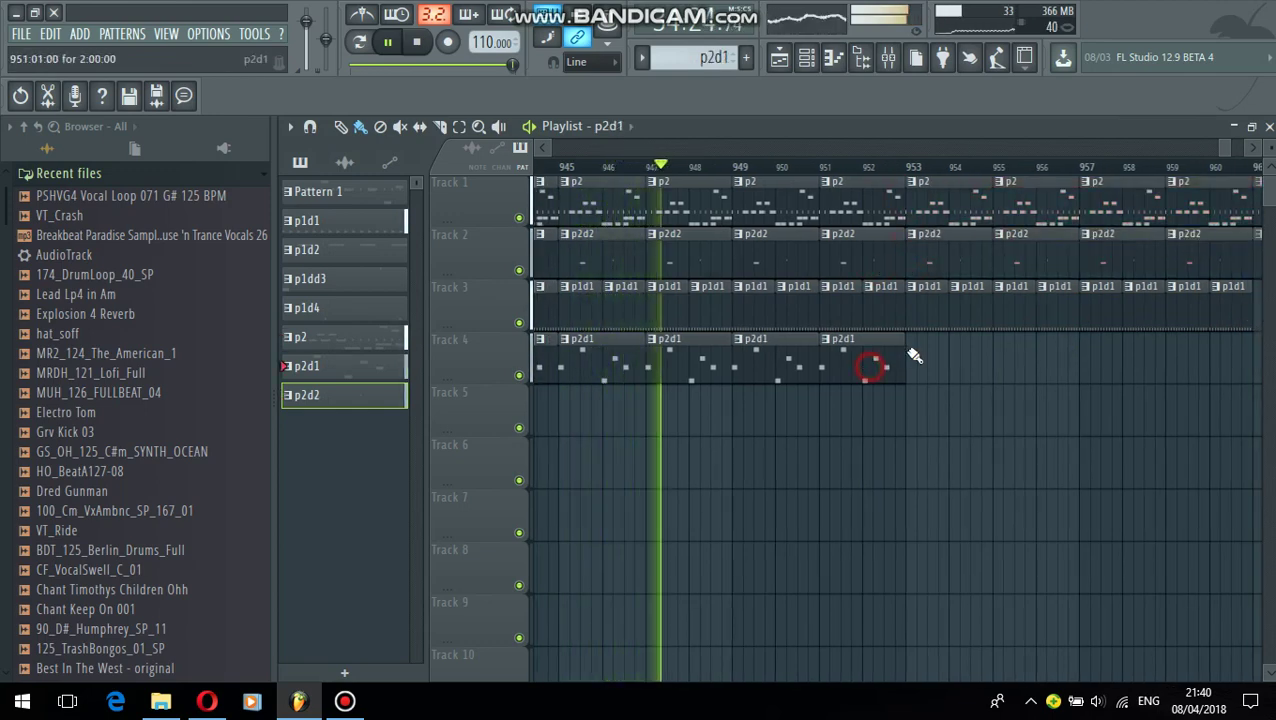
pyautogui.moveTo(914, 356); pyautogui.dragTo(1262, 362)
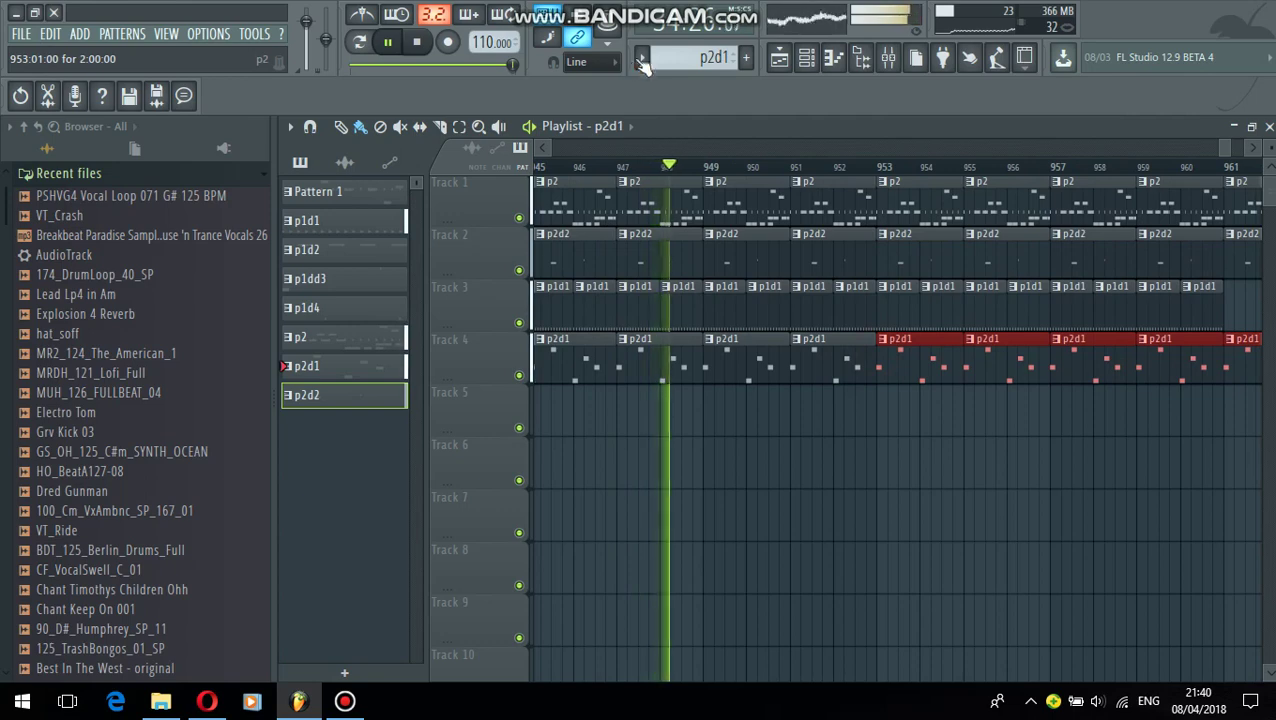
# Choose pattern p1d2 and paint its clips on Track 5 from bar 951 to bar 967
pyautogui.click(643, 62)
pyautogui.click(665, 117)
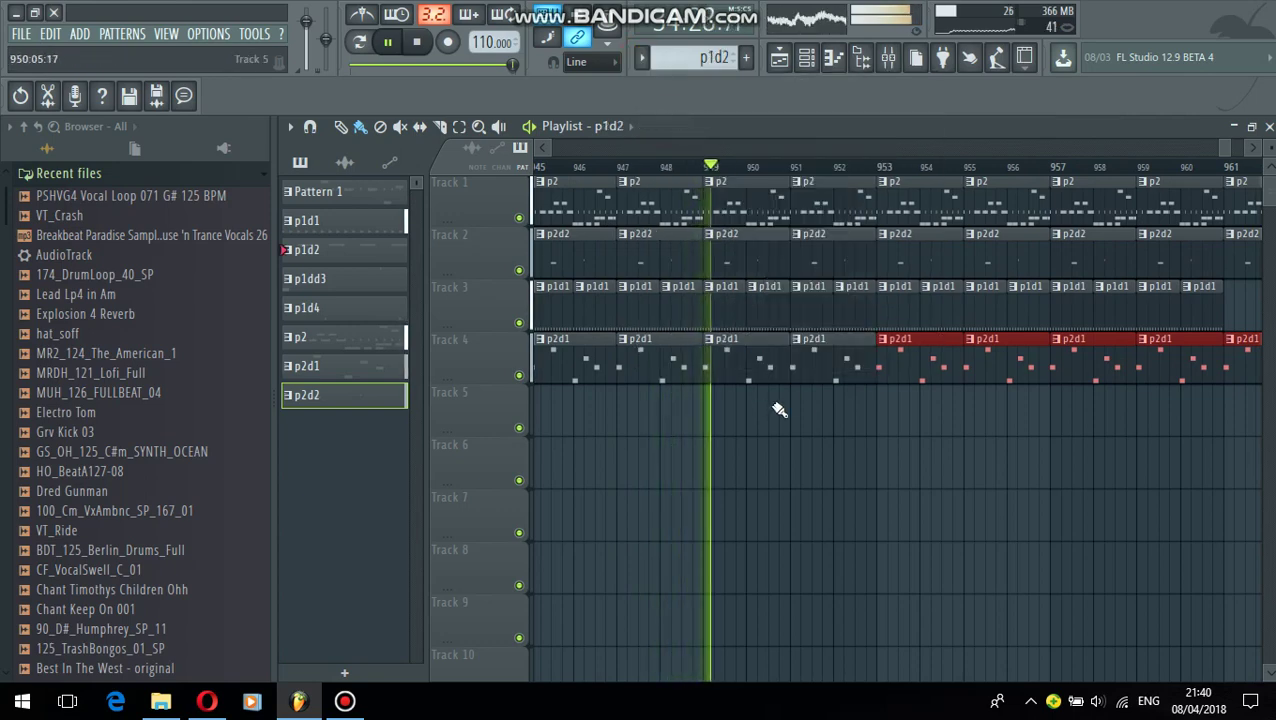
pyautogui.moveTo(795, 410); pyautogui.dragTo(1262, 410)
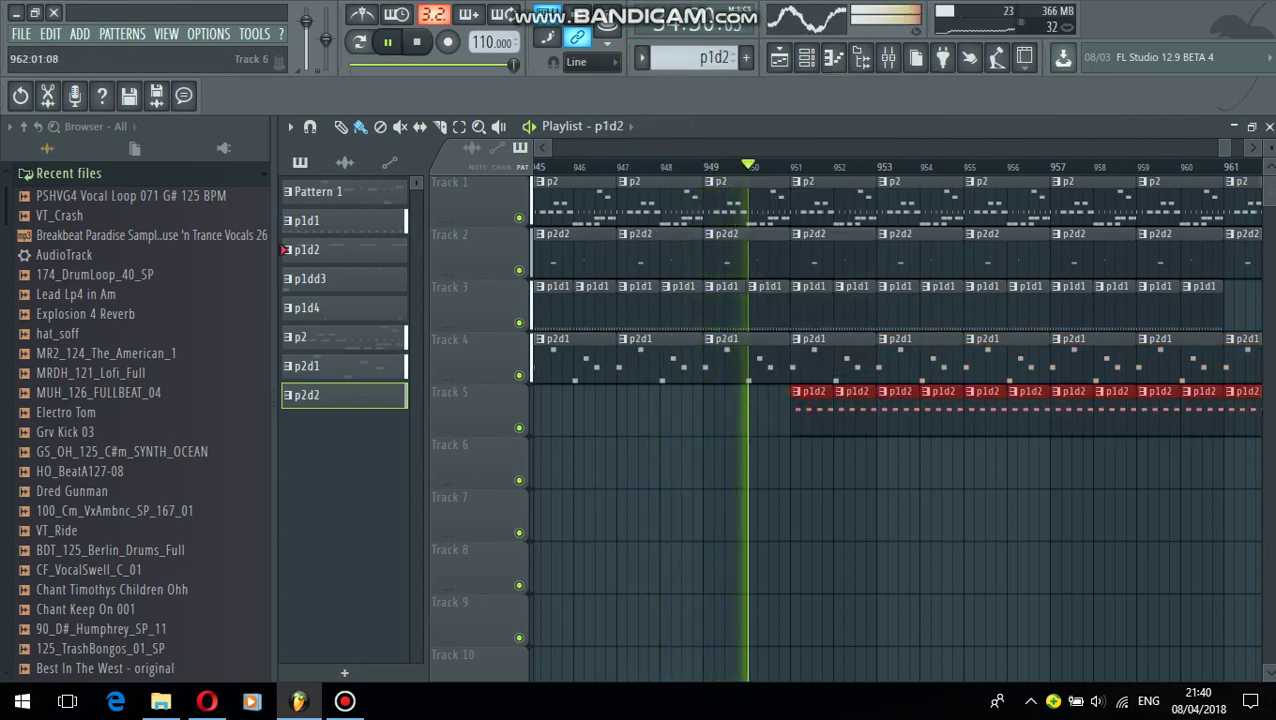
# Extend the p1d1 clips on Track 3 from bar 961 to bar 972 and the p2 clips on Track 1 from bar 963 to bar 973
pyautogui.click(1038, 300)
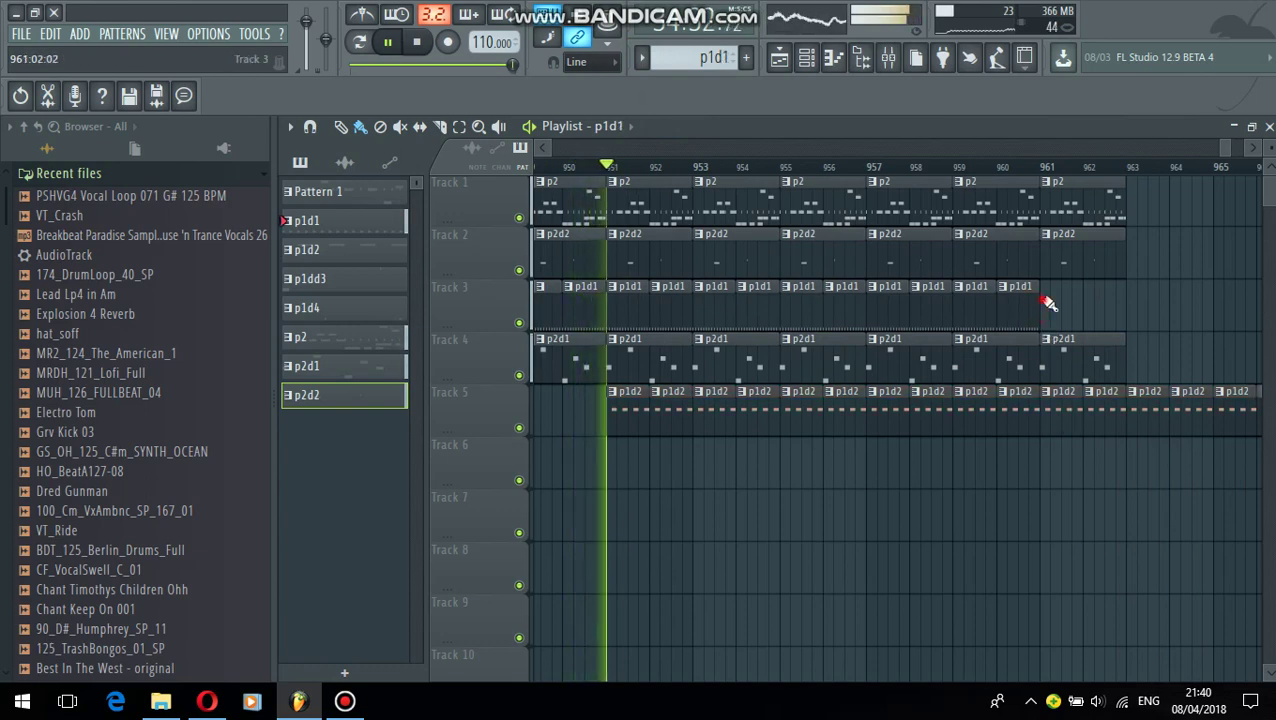
pyautogui.moveTo(1045, 302); pyautogui.dragTo(1255, 300)
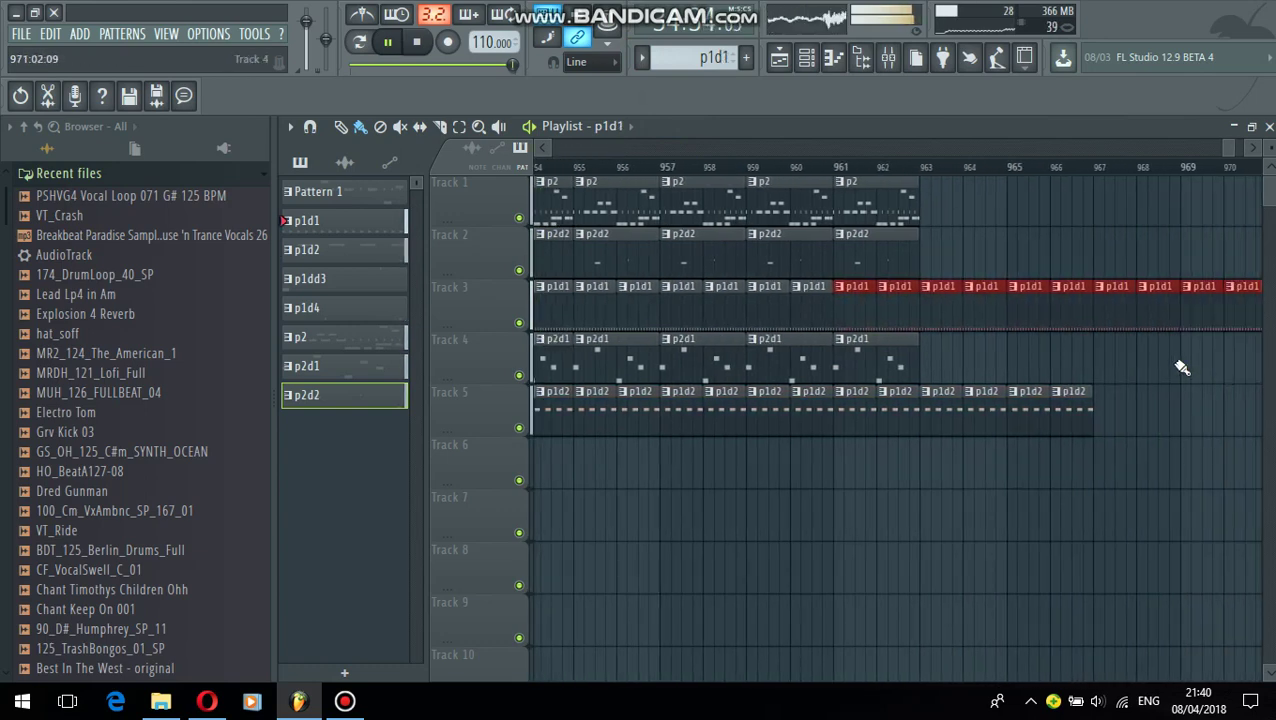
pyautogui.click(882, 201)
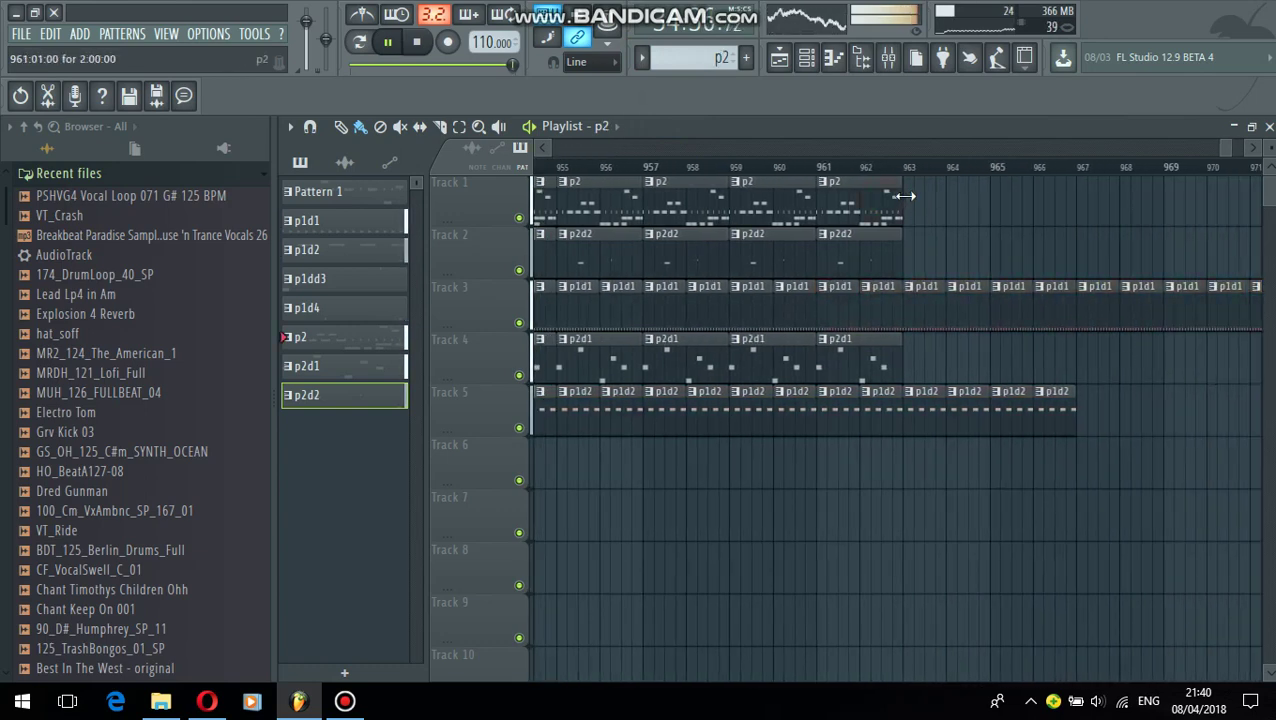
pyautogui.moveTo(922, 200); pyautogui.dragTo(1250, 200)
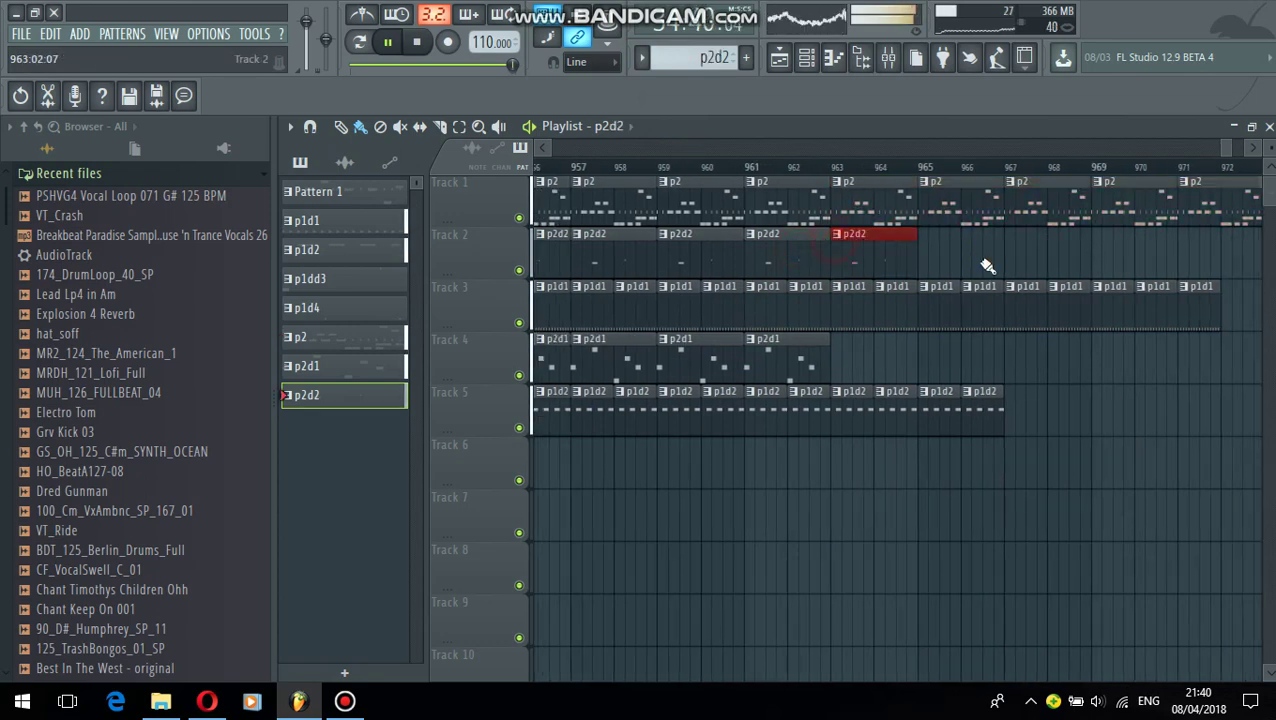
# Extend the p2d2 clips on Track 2 and the p2d1 clips on Track 4 from bar 963 to bar 975
pyautogui.moveTo(987, 265); pyautogui.dragTo(1268, 275)
pyautogui.click(728, 365)
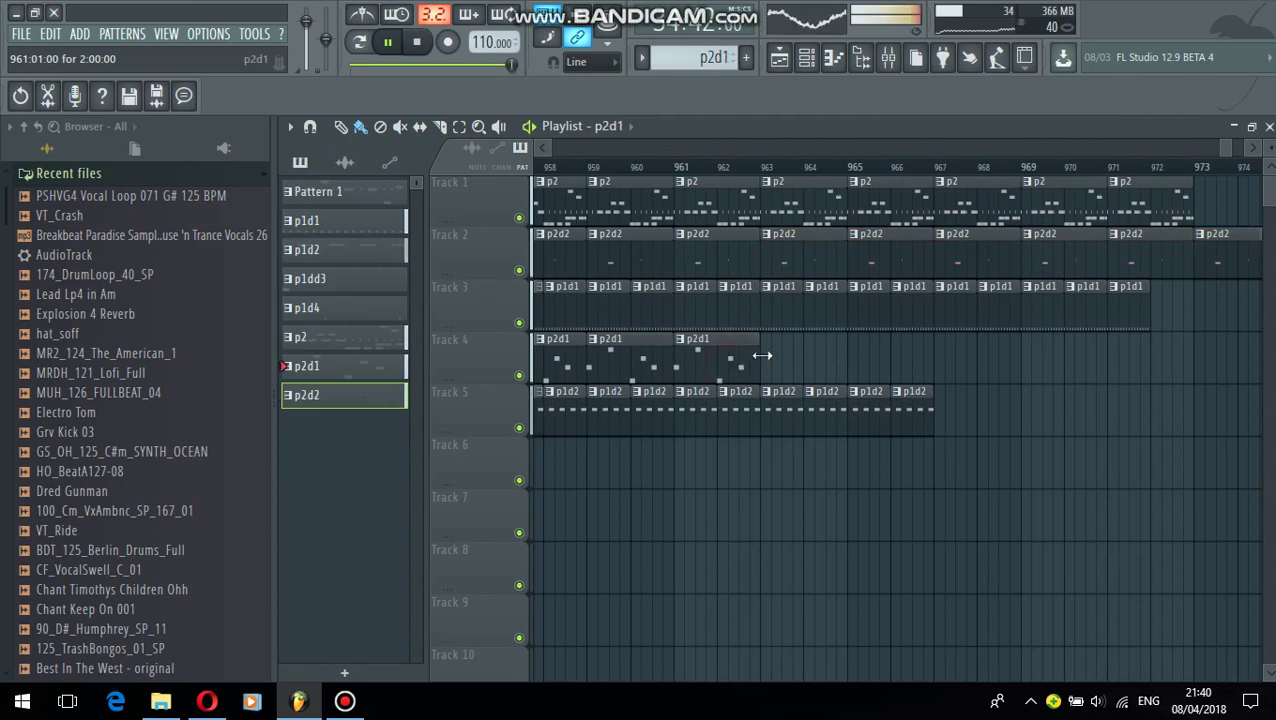
pyautogui.moveTo(1210, 410); pyautogui.dragTo(1084, 469)
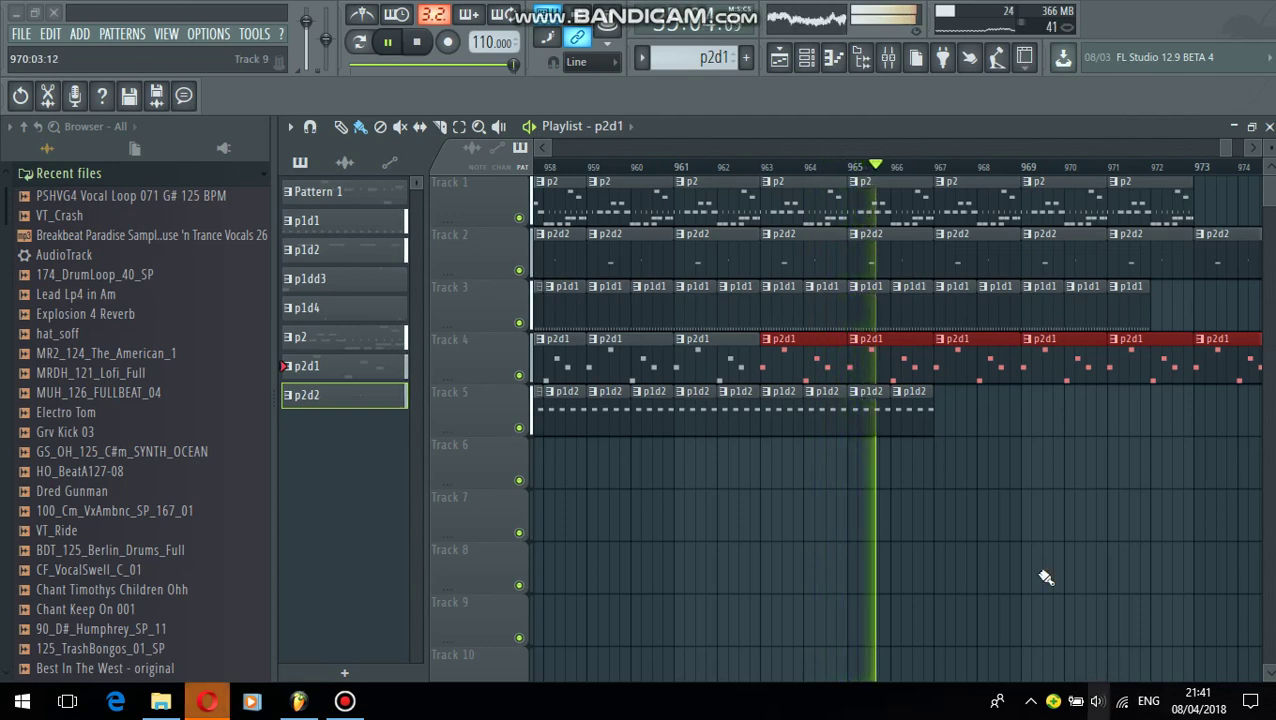
# Extend the p1d2 clips on Track 5 from bar 967 to bar 979, removing the misaligned clip first
pyautogui.click(923, 419)
pyautogui.click(943, 414)
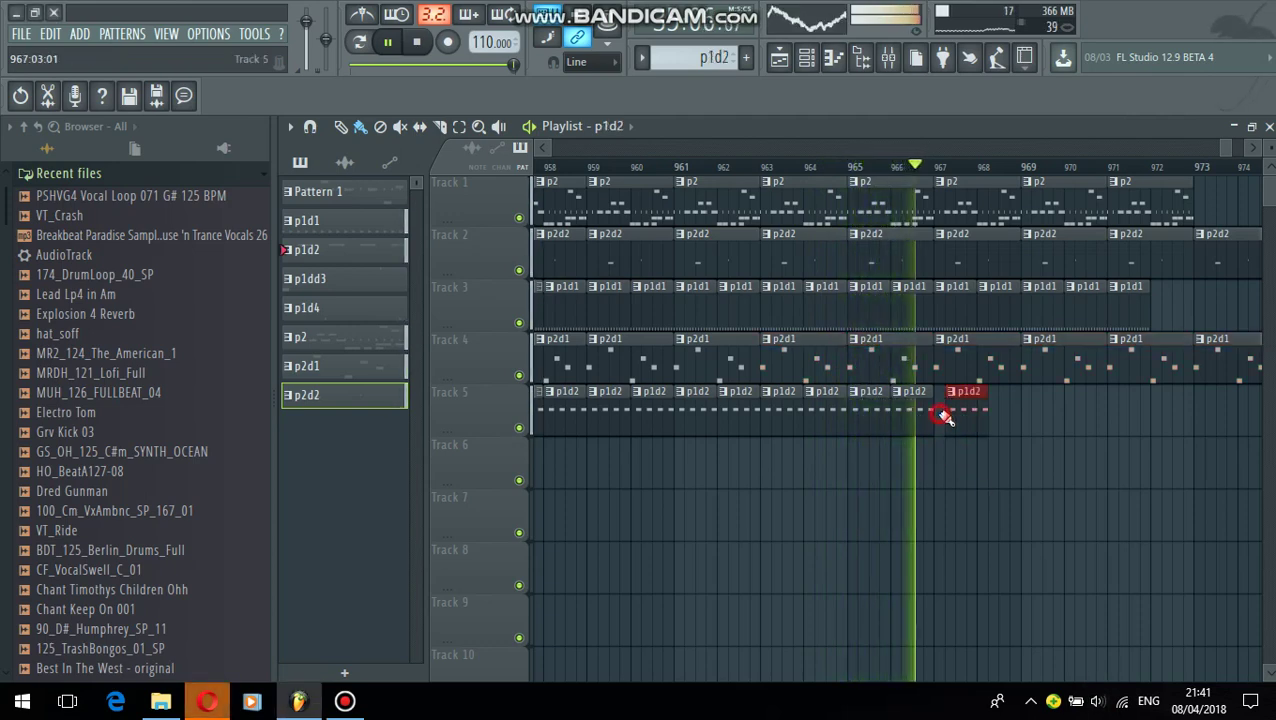
pyautogui.rightClick(973, 421)
pyautogui.click(941, 412)
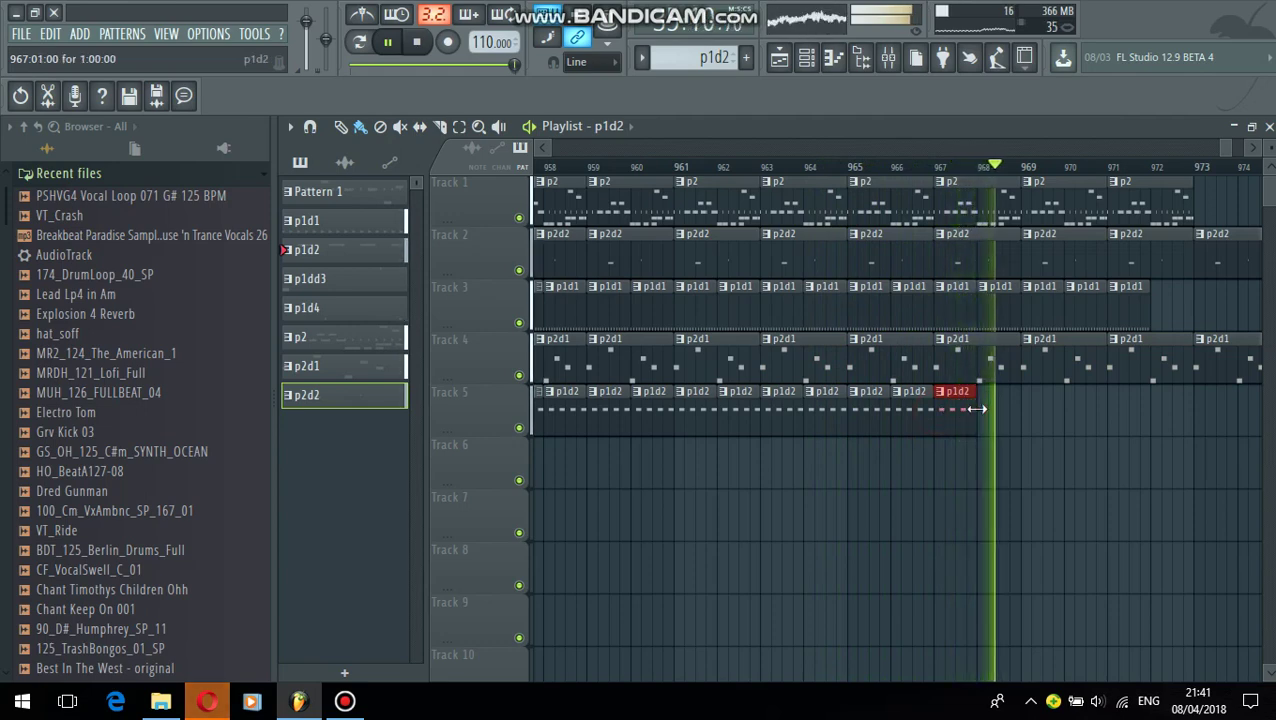
pyautogui.moveTo(981, 411); pyautogui.dragTo(1256, 440)
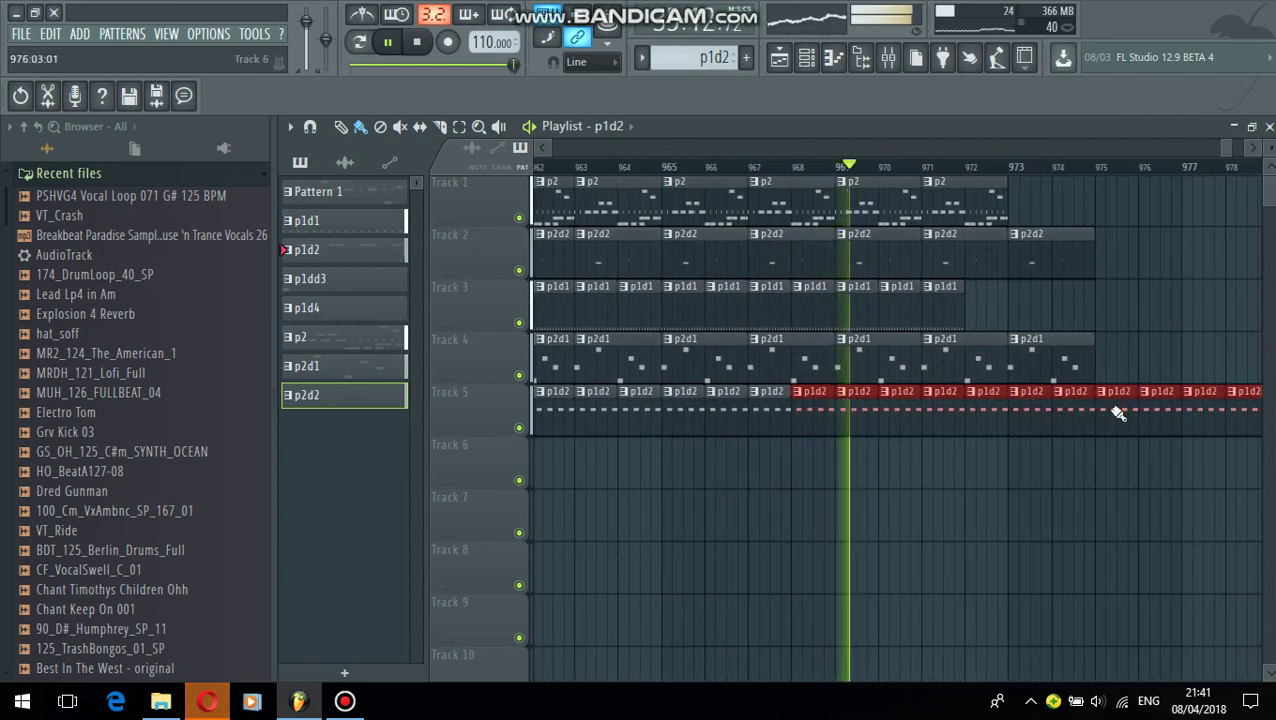
# Extend the p2 clips on Track 1 from bar 973 and the p1d1 clips on Track 3 from bar 972, both past bar 984
pyautogui.click(988, 206)
pyautogui.moveTo(1016, 204)
pyautogui.mouseDown()
pyautogui.moveTo(1242, 253)
pyautogui.moveTo(1264, 264)
pyautogui.moveTo(1258, 280)
pyautogui.mouseUp()
pyautogui.click(745, 302)
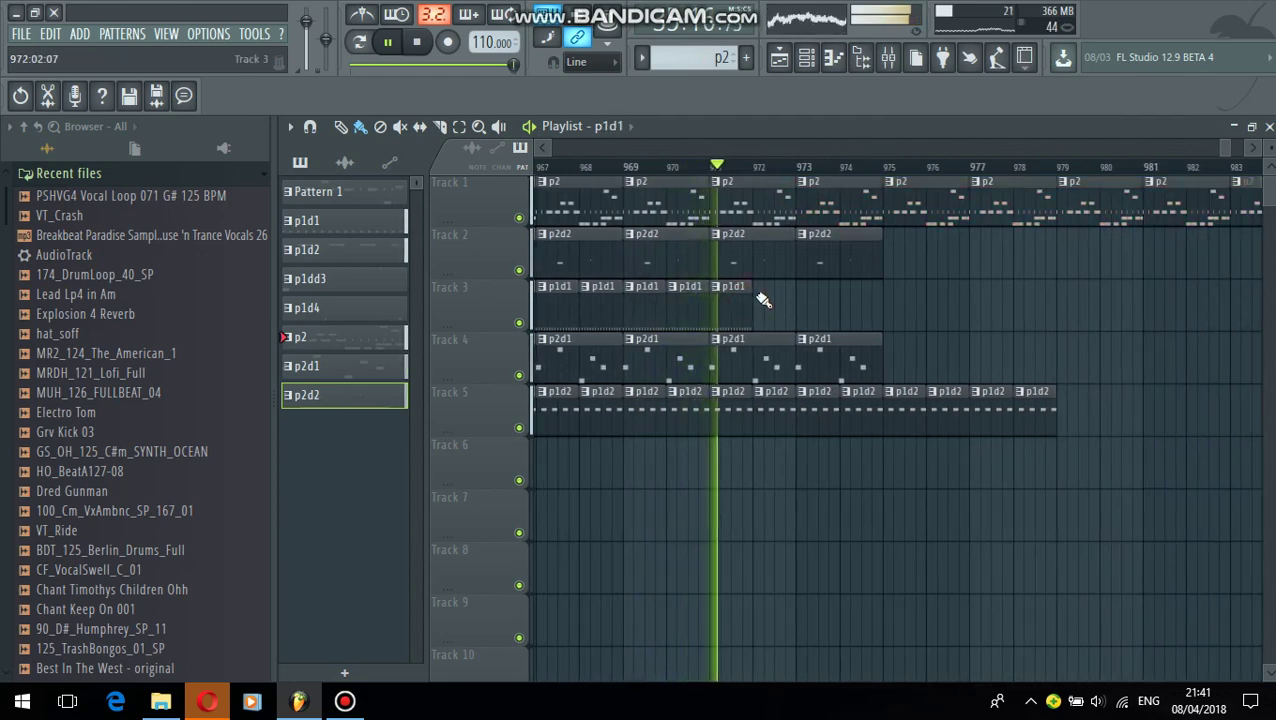
pyautogui.moveTo(763, 300); pyautogui.dragTo(1257, 342)
# Extend the p2d2 clips on Track 2 and the p2d1 clips on Track 4 from bar 975 to bar 987
pyautogui.click(823, 263)
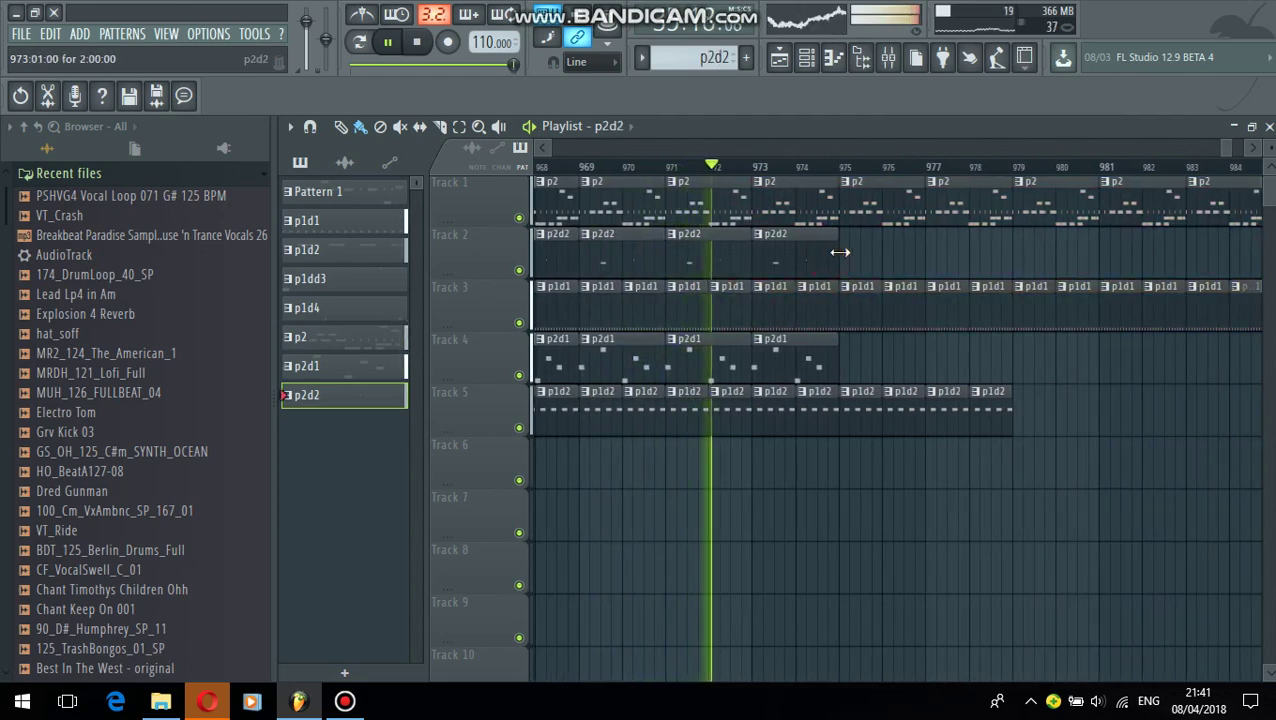
pyautogui.moveTo(843, 254); pyautogui.dragTo(1255, 256)
pyautogui.click(769, 362)
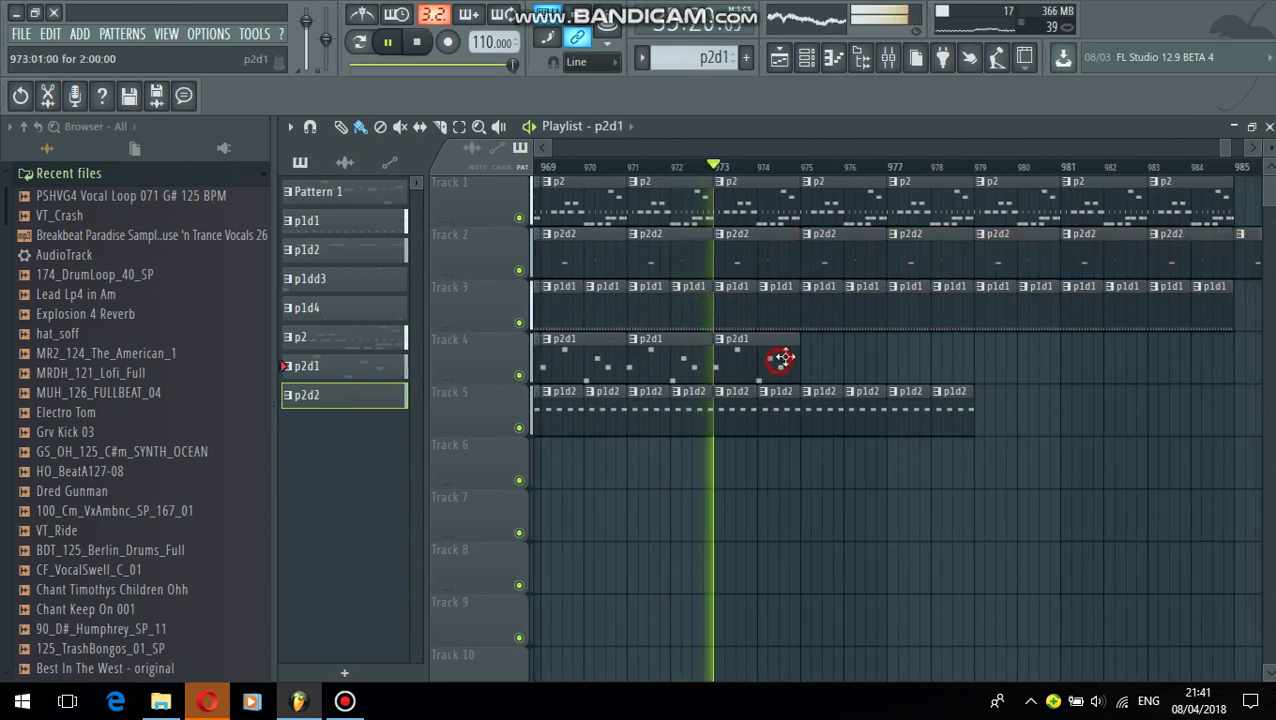
pyautogui.click(801, 348)
pyautogui.moveTo(1155, 415); pyautogui.dragTo(1245, 412)
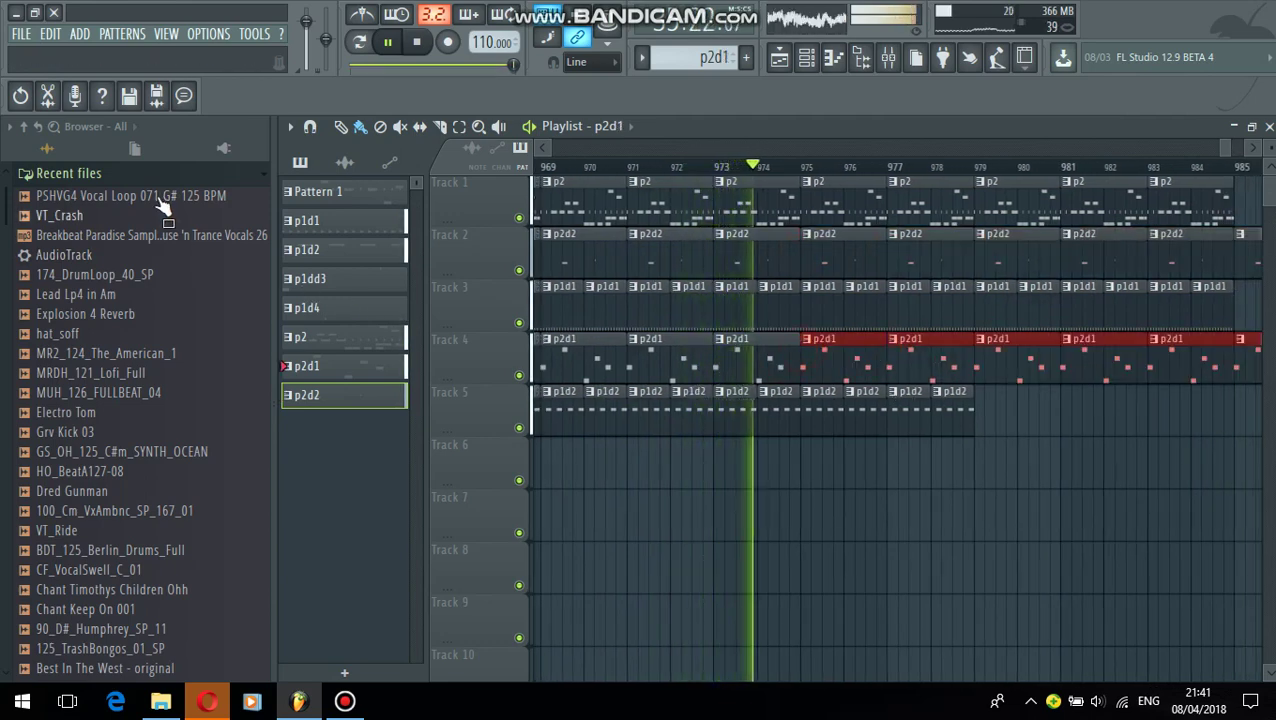
# Place the PSHVG4 Vocal Loop 071 sample on Track 6 at bar 975 and extend Track 5's p1d2 clips from bar 979 to bar 994
pyautogui.moveTo(163, 199)
pyautogui.mouseDown()
pyautogui.moveTo(552, 430)
pyautogui.moveTo(806, 478)
pyautogui.mouseUp()
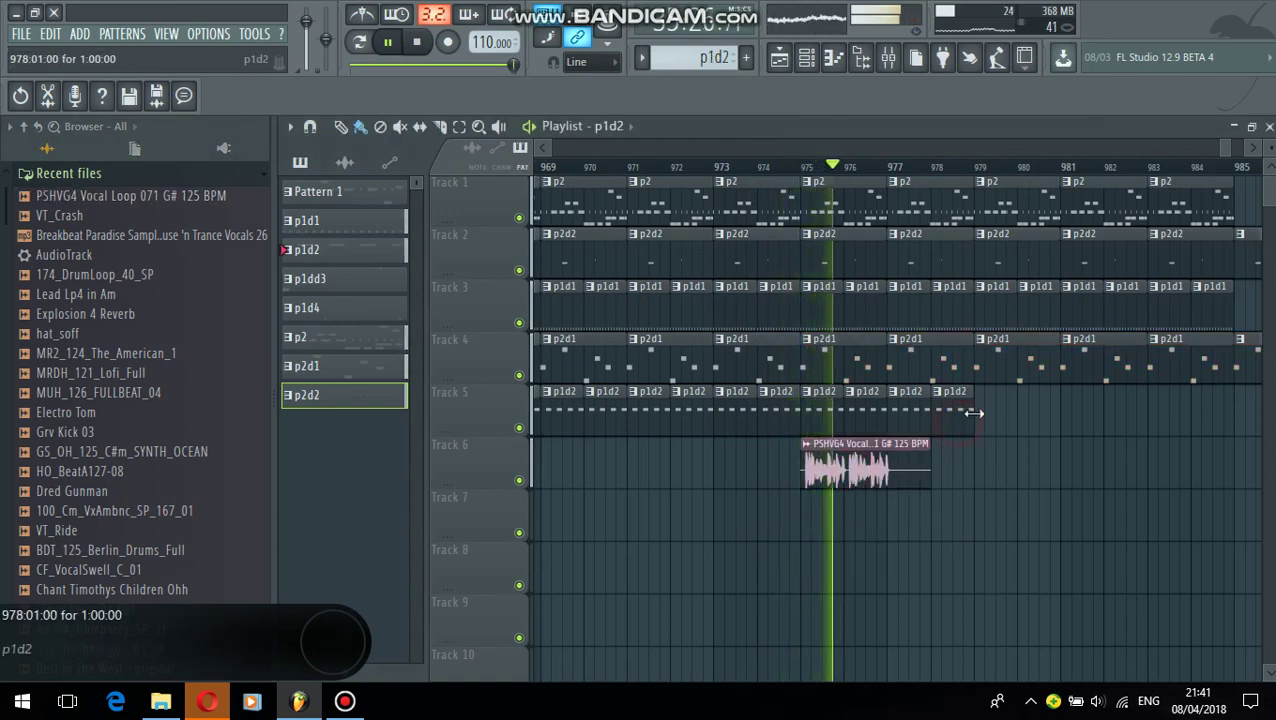
pyautogui.moveTo(985, 410); pyautogui.dragTo(1255, 408)
pyautogui.moveTo(1260, 470); pyautogui.dragTo(1262, 495)
# Set the speaker volume to 25 and extend the p2 clips on Track 1 from bar 985 to bar 999
pyautogui.click(1097, 708)
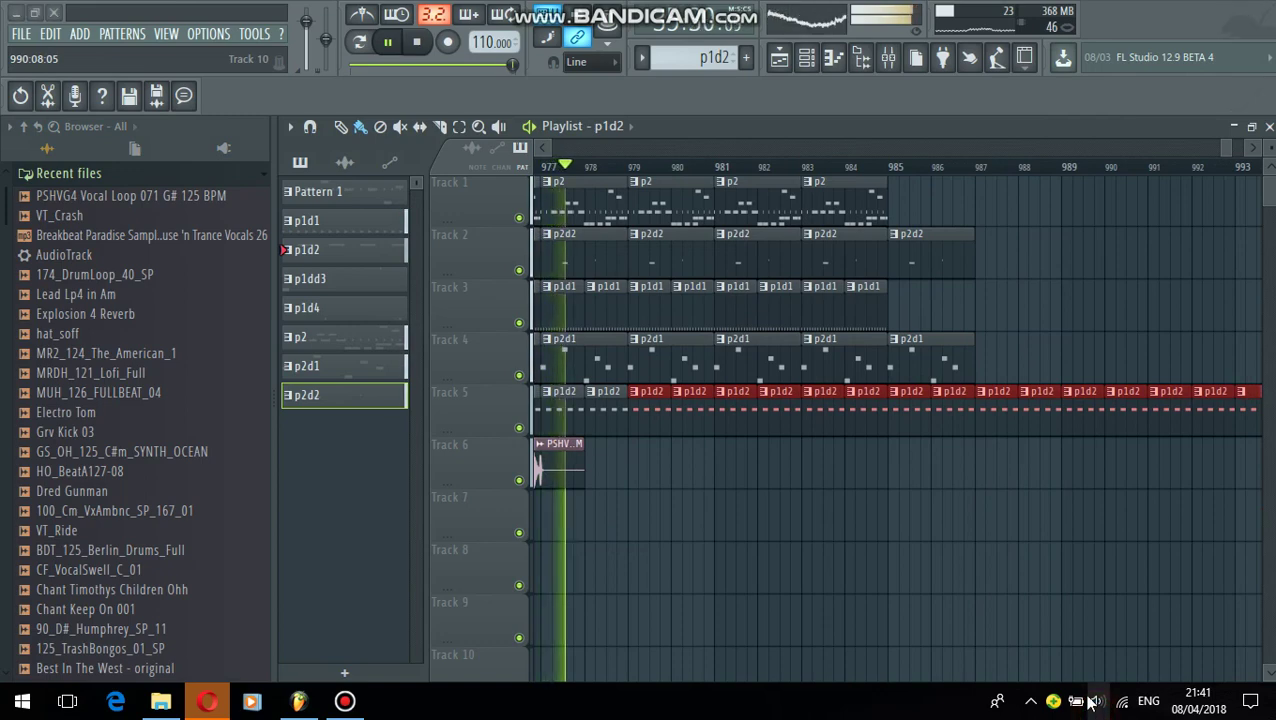
pyautogui.moveTo(100, 67); pyautogui.dragTo(114, 68)
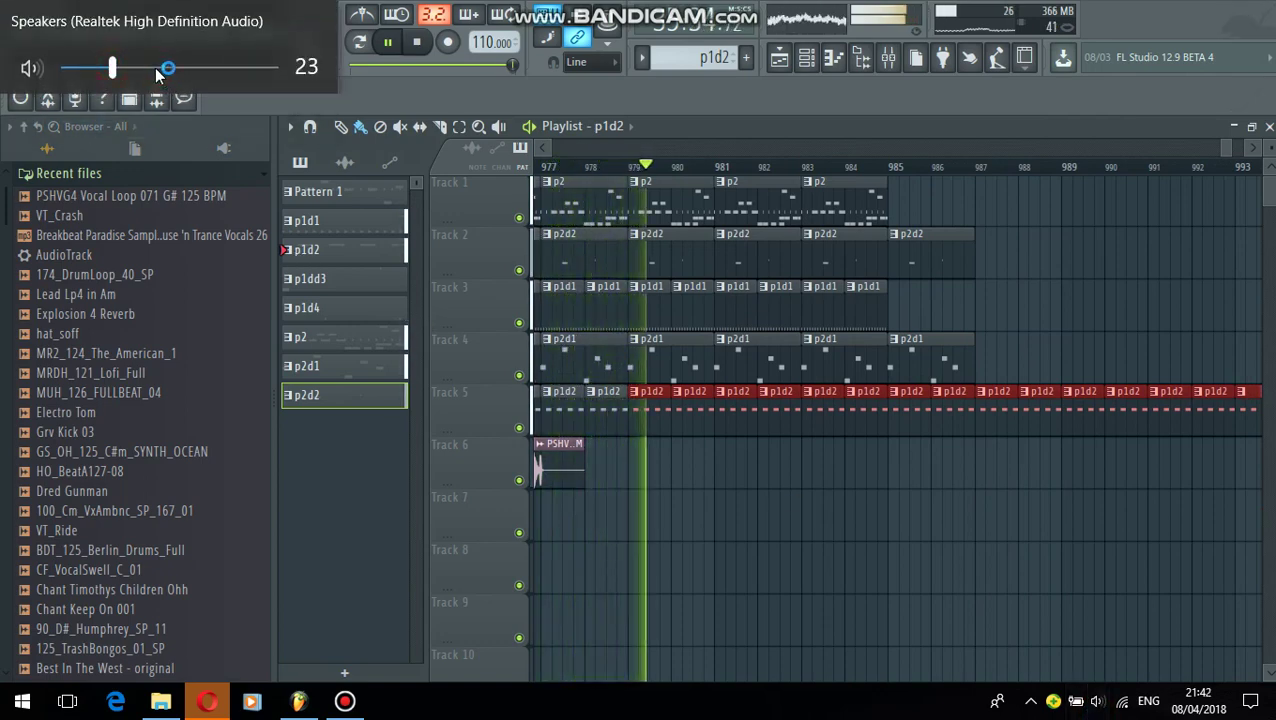
pyautogui.click(846, 212)
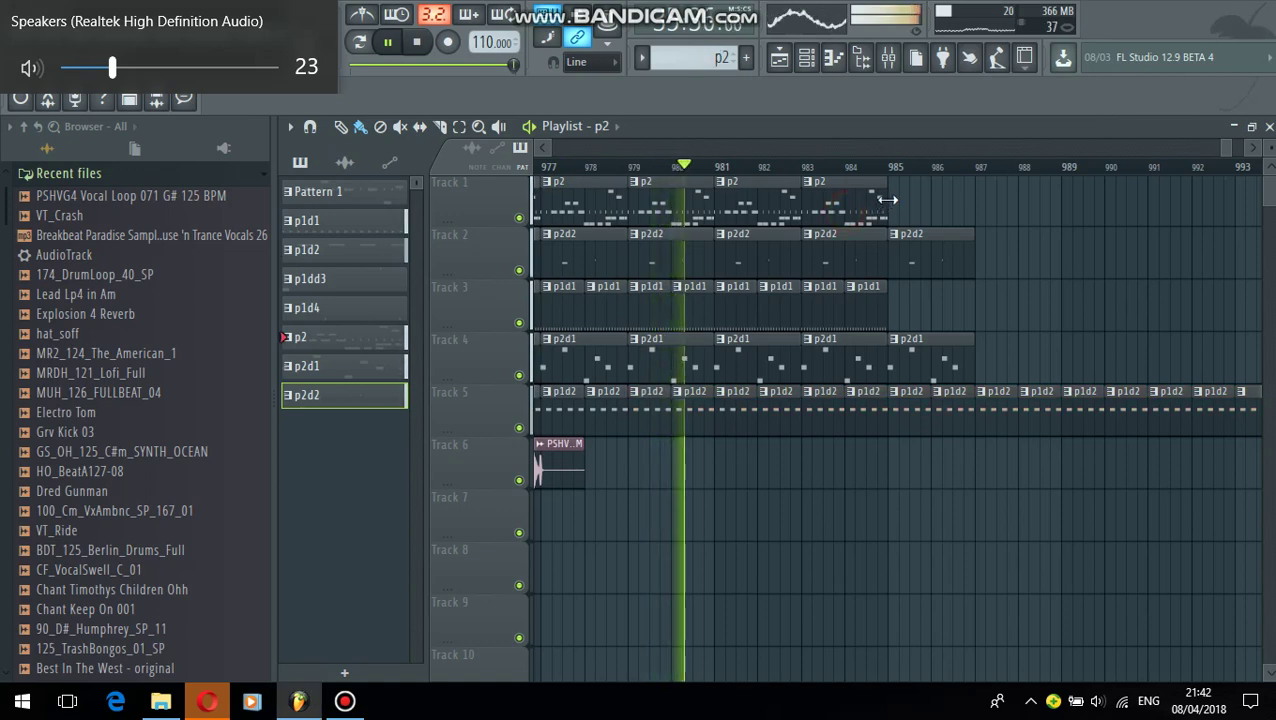
pyautogui.moveTo(908, 208)
pyautogui.mouseDown()
pyautogui.moveTo(948, 219)
pyautogui.moveTo(1260, 212)
pyautogui.mouseUp()
pyautogui.press('XF86AudioRaiseVolume')
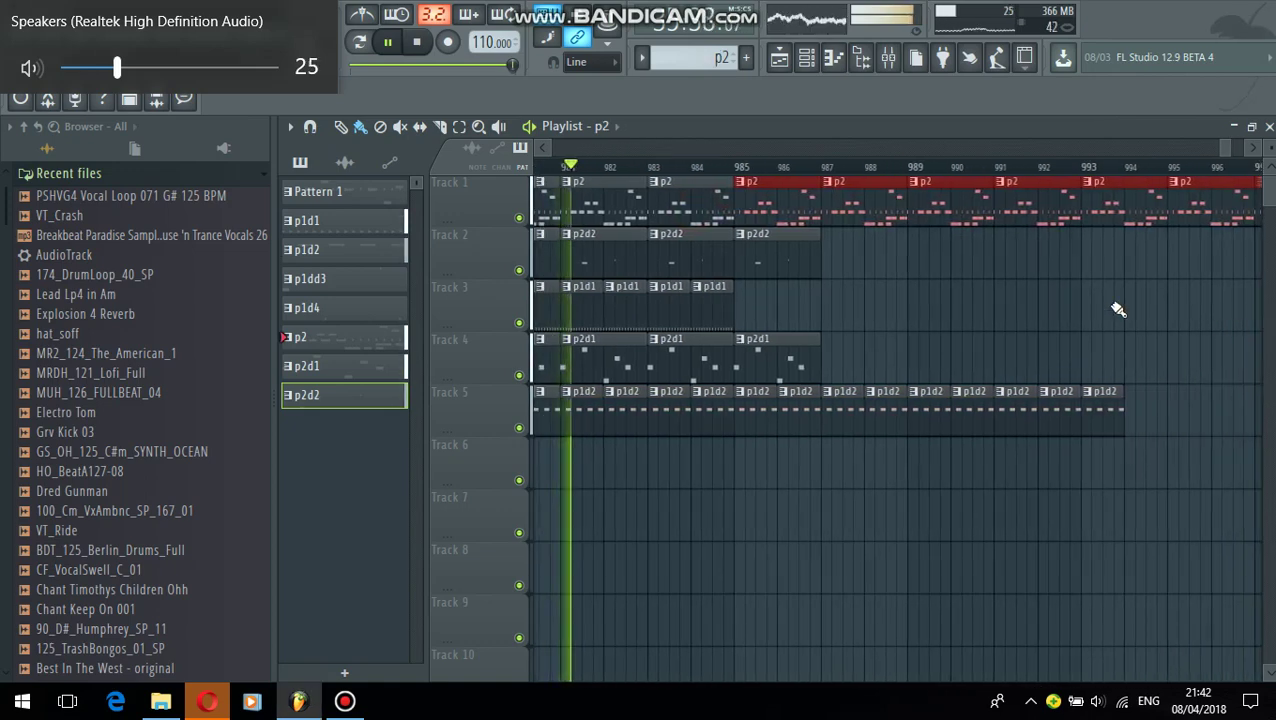
# Extend the p2d2 clips on Track 2 from bar 987 to bar 997 and the p1d1 clips on Track 3 from bar 985 to bar 998
pyautogui.click(795, 259)
pyautogui.moveTo(830, 252)
pyautogui.mouseDown()
pyautogui.moveTo(852, 233)
pyautogui.moveTo(1180, 325)
pyautogui.moveTo(1156, 353)
pyautogui.mouseUp()
pyautogui.click(706, 306)
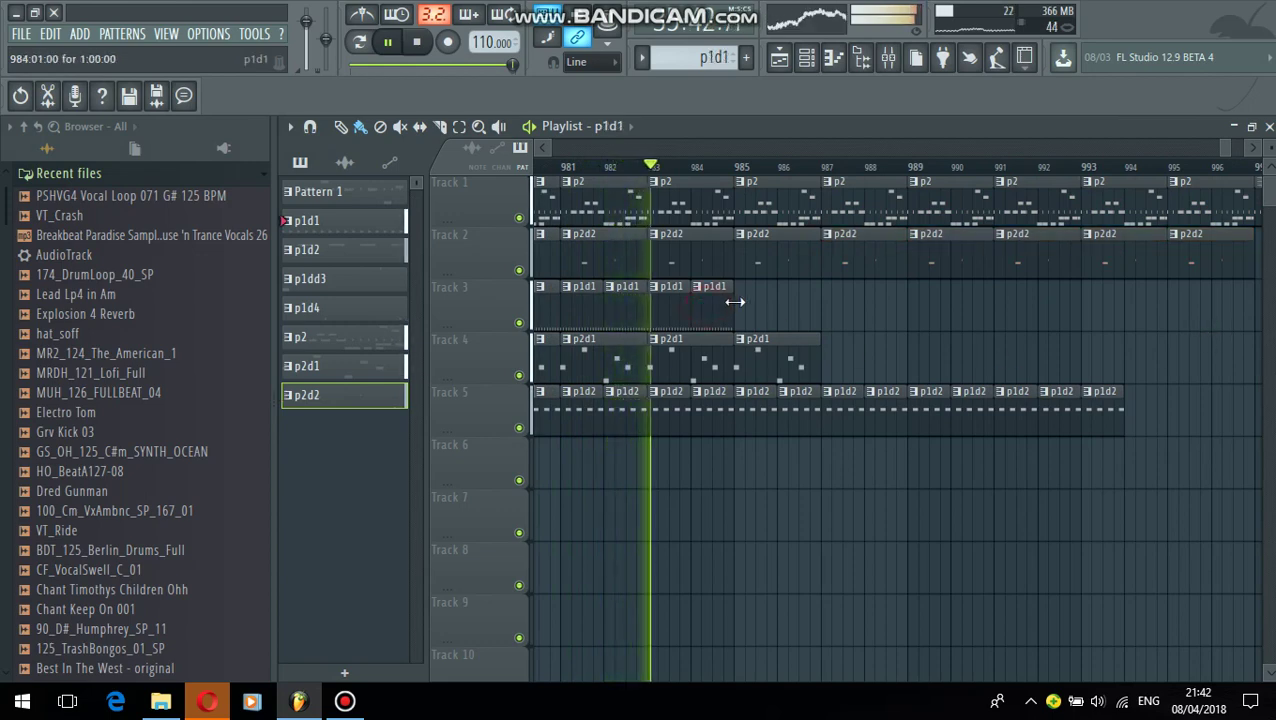
pyautogui.moveTo(742, 307)
pyautogui.mouseDown()
pyautogui.moveTo(877, 333)
pyautogui.moveTo(1255, 310)
pyautogui.moveTo(1210, 390)
pyautogui.mouseUp()
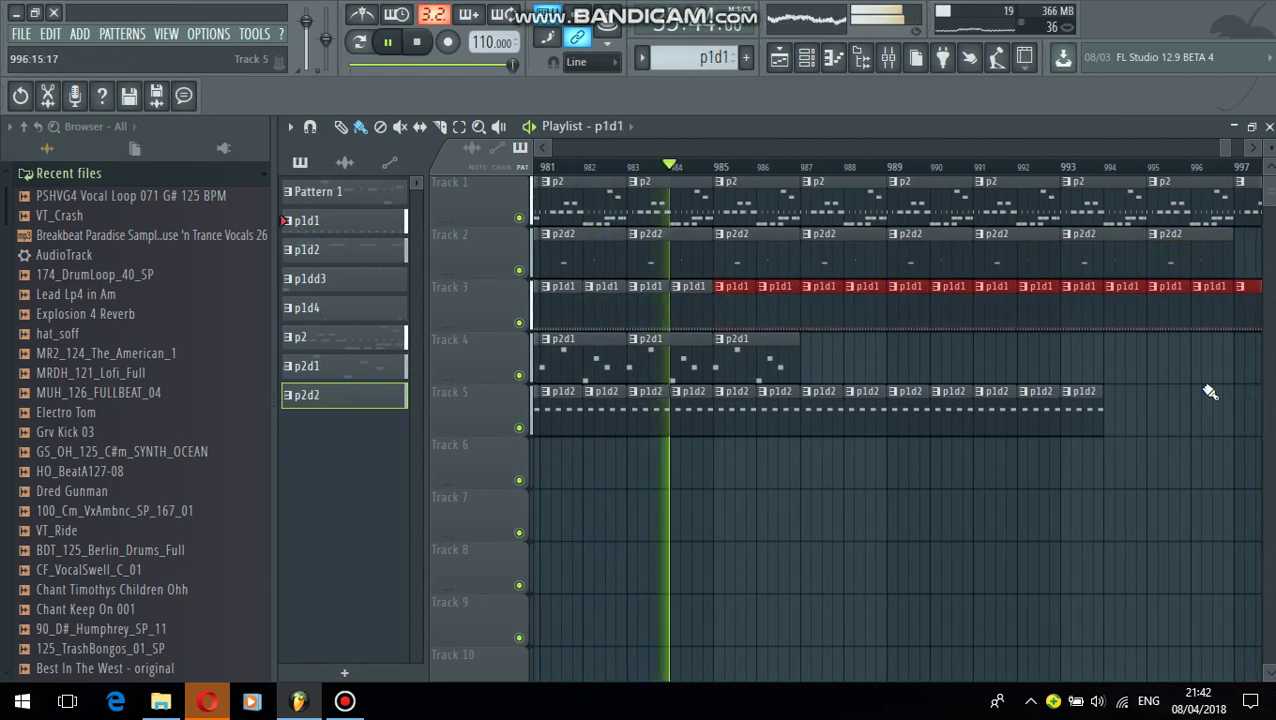
# Extend the p2d1 clips on Track 4 from bar 987 to bar 1003
pyautogui.click(769, 353)
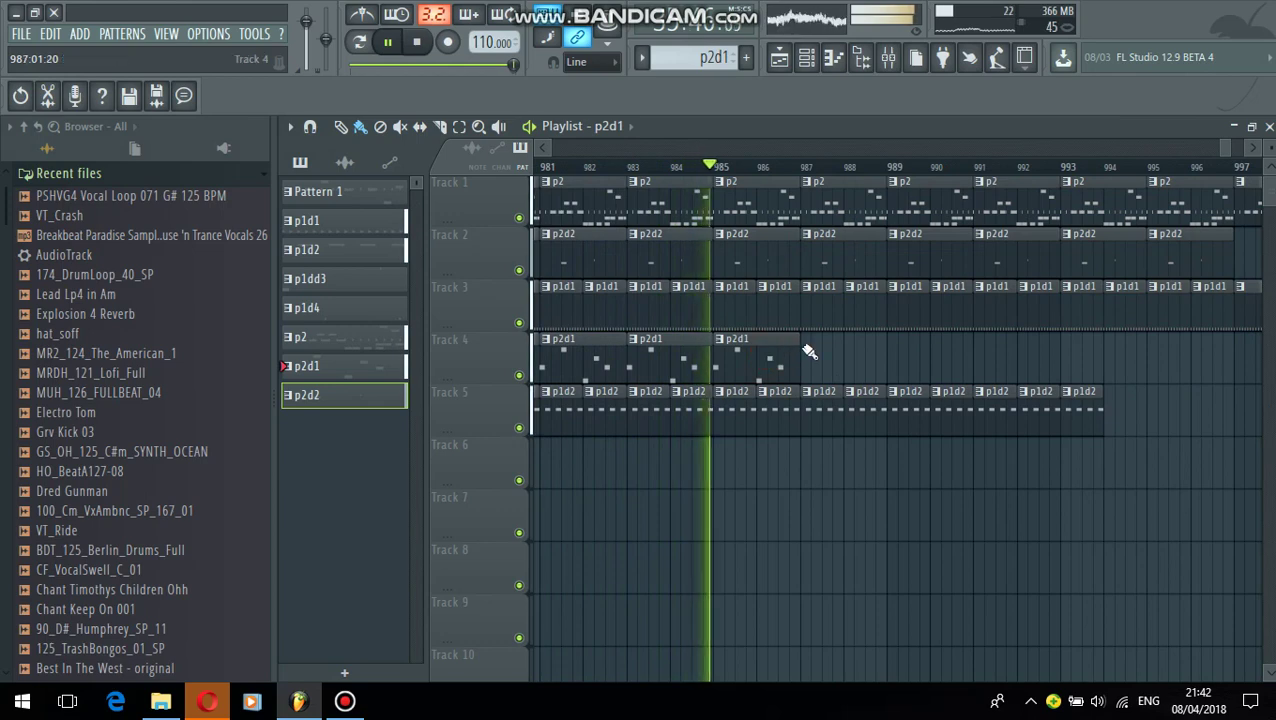
pyautogui.click(806, 347)
pyautogui.moveTo(958, 378)
pyautogui.mouseDown()
pyautogui.moveTo(1240, 360)
pyautogui.moveTo(1245, 370)
pyautogui.moveTo(1140, 432)
pyautogui.mouseUp()
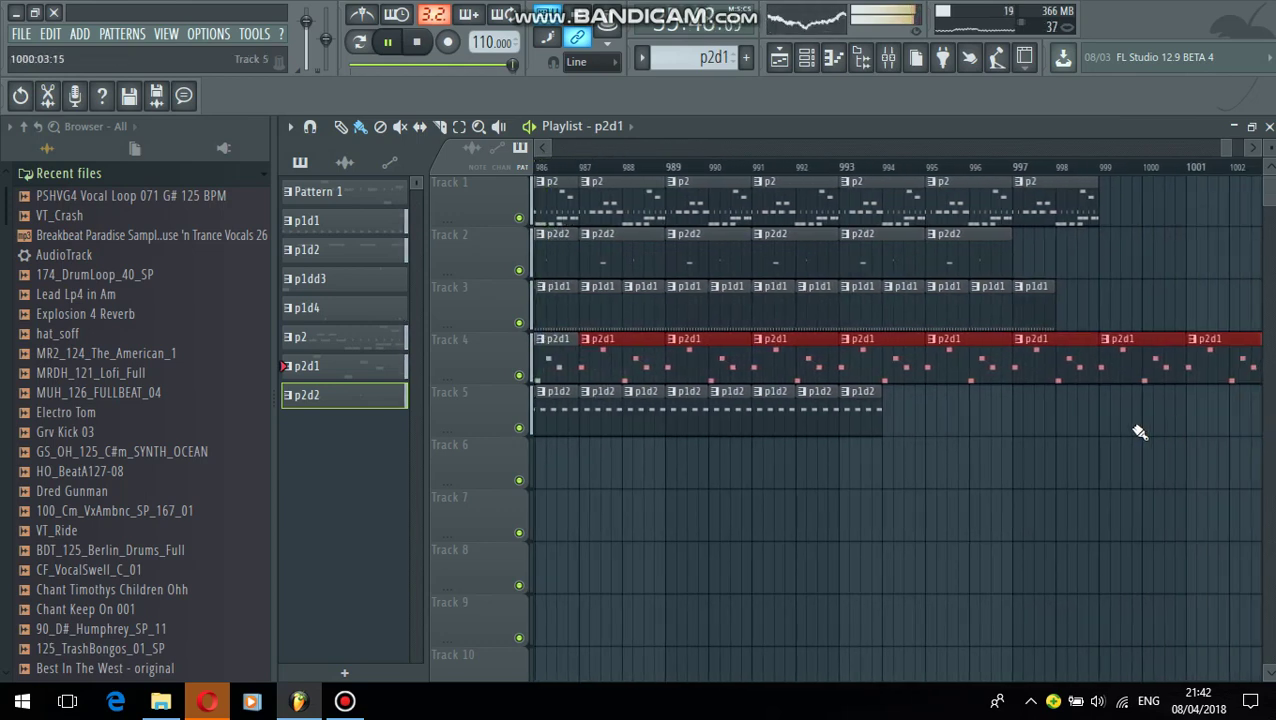
# Extend the p1d2 clips on Track 5 from bar 994 to bar 1004 and the p2d2 clips on Track 2 from bar 997 to bar 1009
pyautogui.click(852, 412)
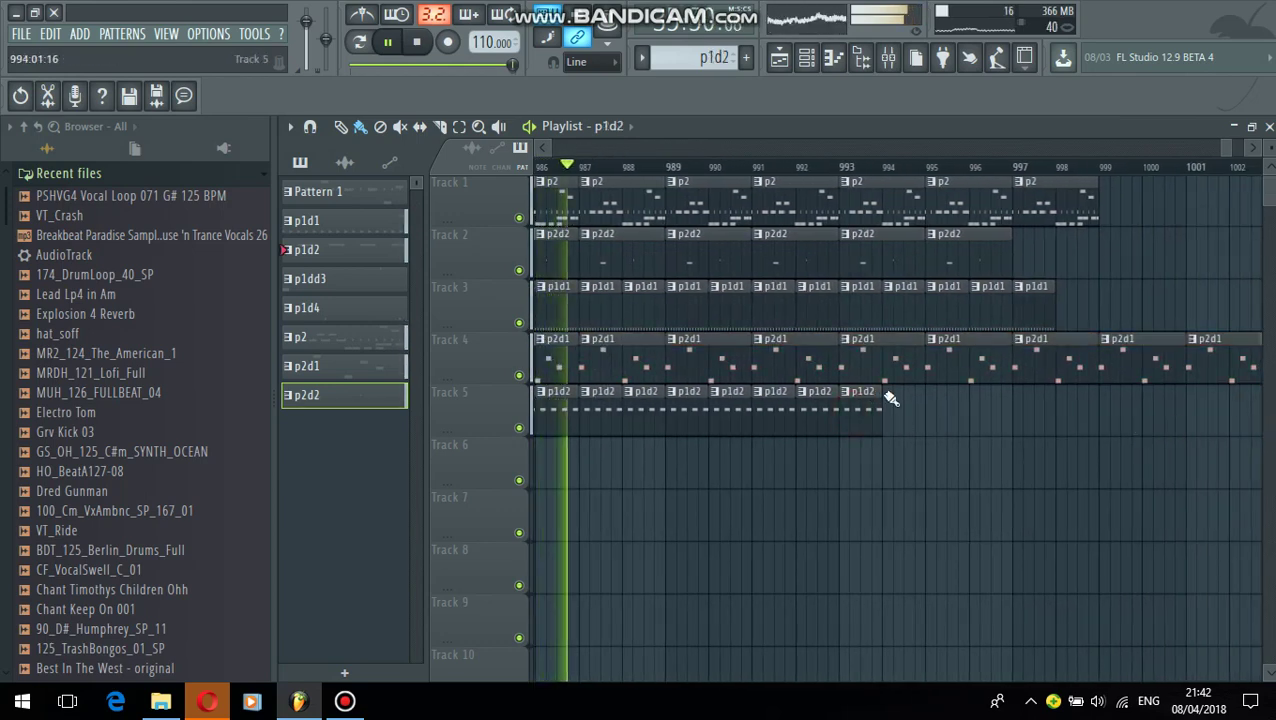
pyautogui.click(900, 402)
pyautogui.moveTo(943, 409); pyautogui.dragTo(1245, 408)
pyautogui.click(931, 251)
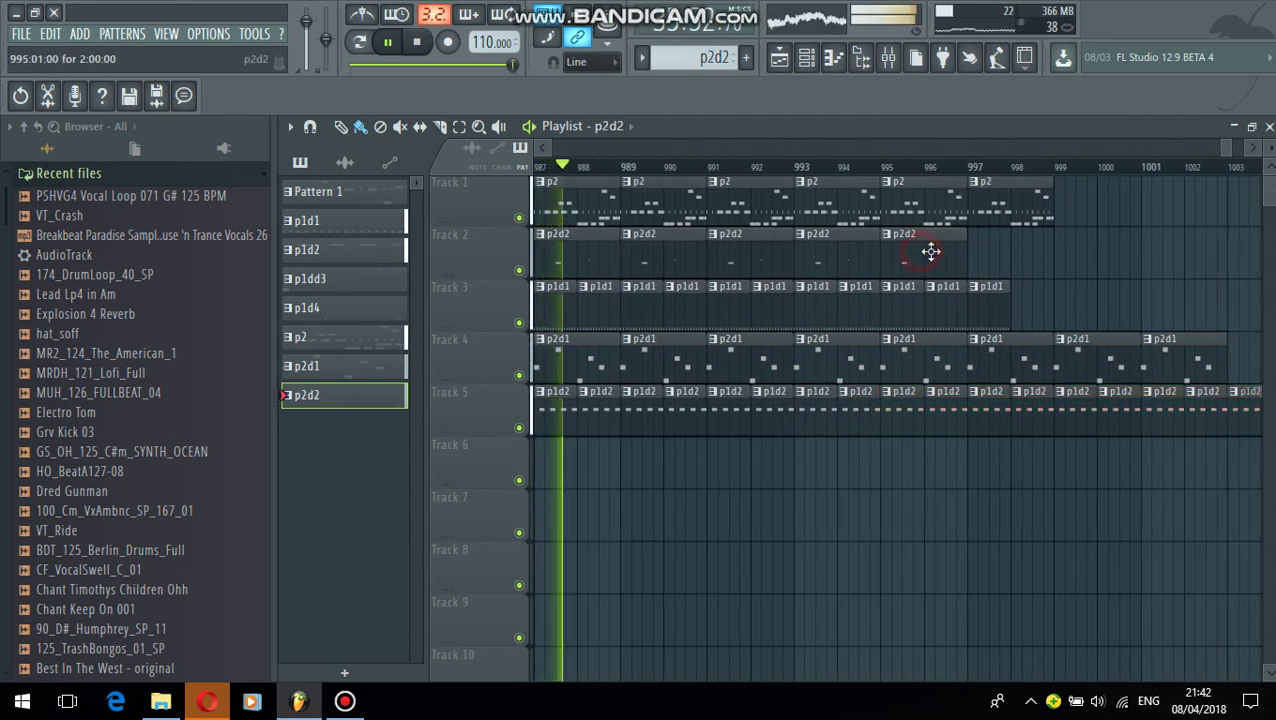
pyautogui.moveTo(976, 251)
pyautogui.mouseDown()
pyautogui.moveTo(1245, 250)
pyautogui.moveTo(1191, 328)
pyautogui.mouseUp()
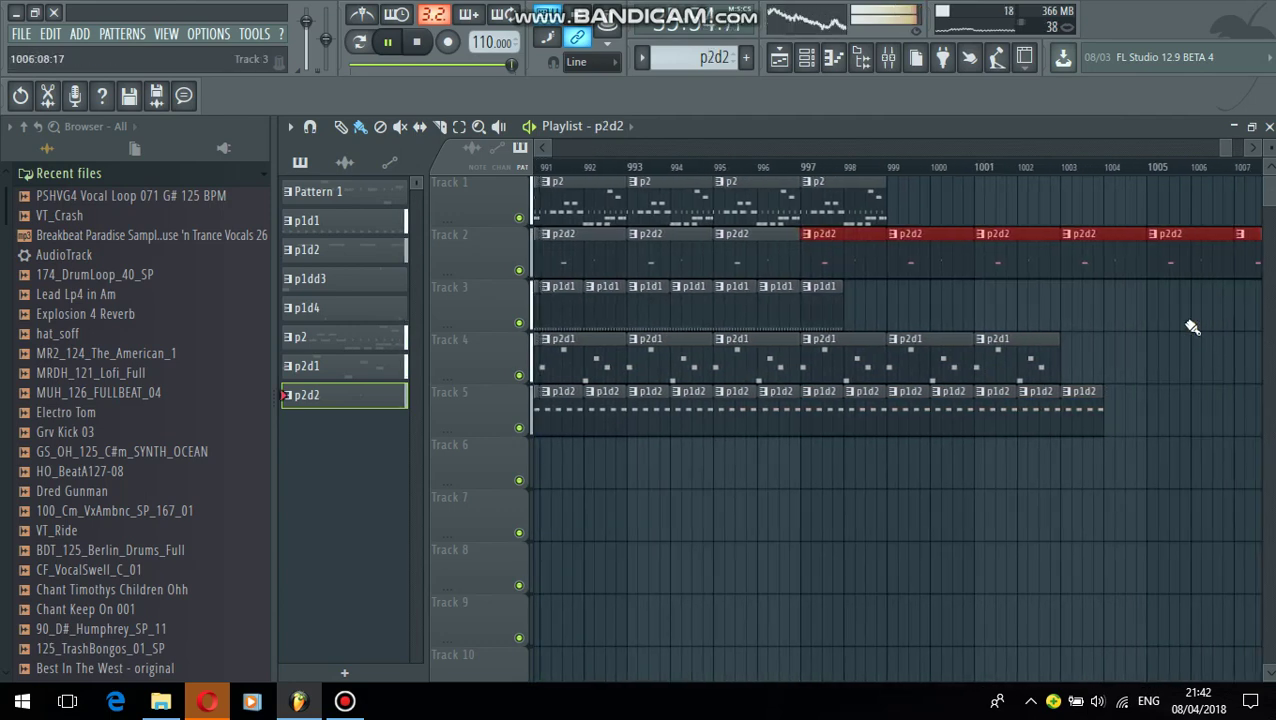
# Select pattern p2d1 and set the Lead Lp4 in Am channel's volume to 71% in the channel rack
pyautogui.click(644, 57)
pyautogui.click(666, 189)
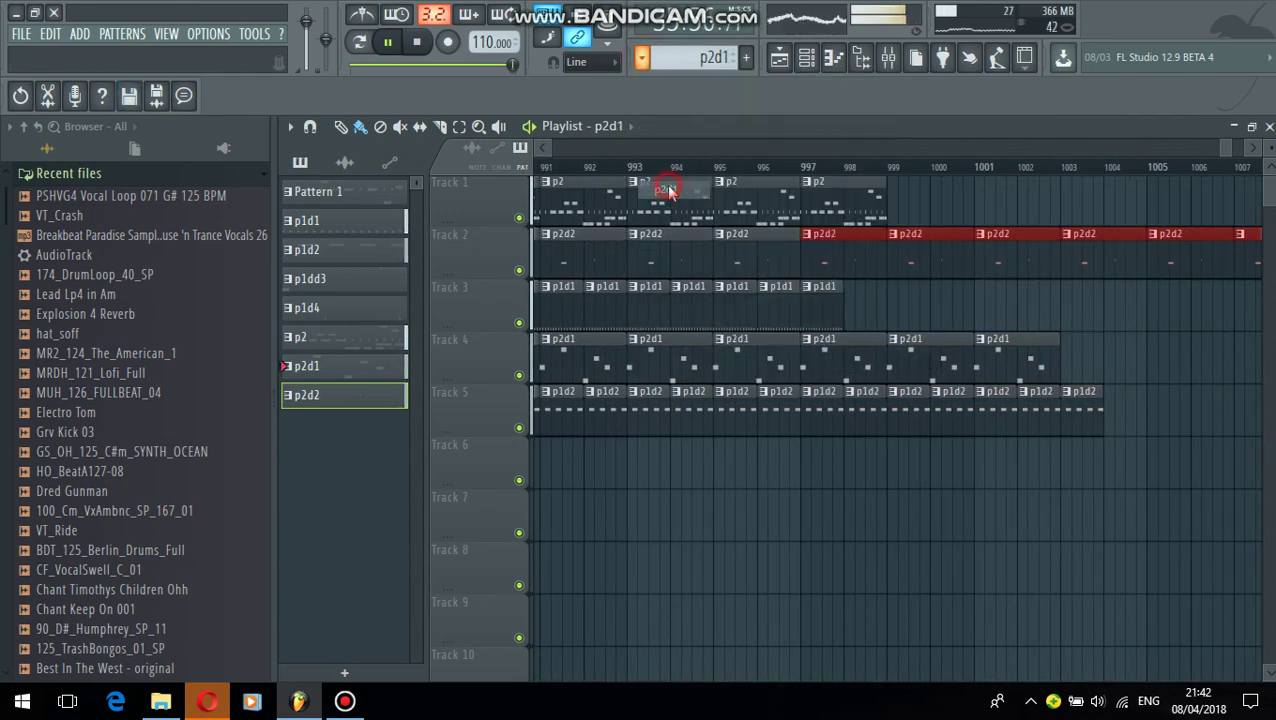
pyautogui.click(806, 58)
pyautogui.scroll(-5, 656, 325)
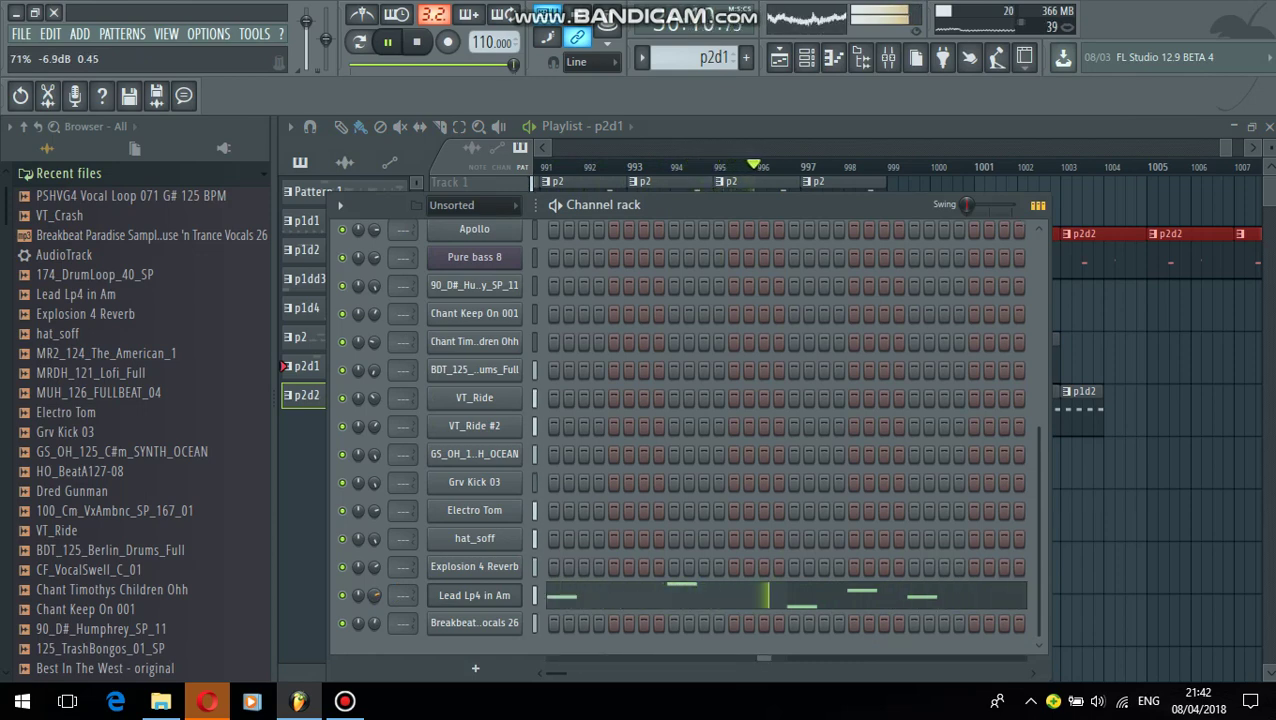
pyautogui.rightClick(1243, 519)
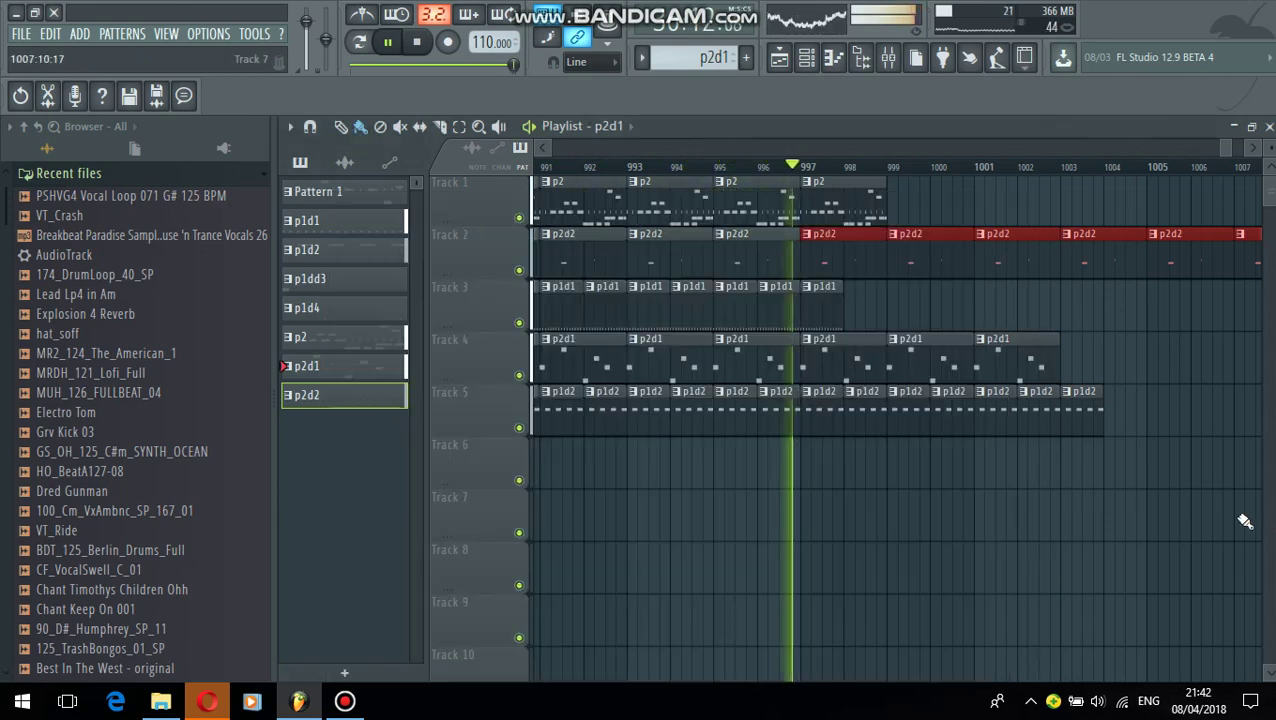
# Extend the p1d1 clips on Track 3 from bar 998 to bar 1009 and the p2 clips on Track 1 from bar 999 to bar 1017
pyautogui.click(820, 305)
pyautogui.moveTo(855, 296)
pyautogui.mouseDown()
pyautogui.moveTo(1182, 356)
pyautogui.moveTo(1250, 300)
pyautogui.mouseUp()
pyautogui.click(820, 205)
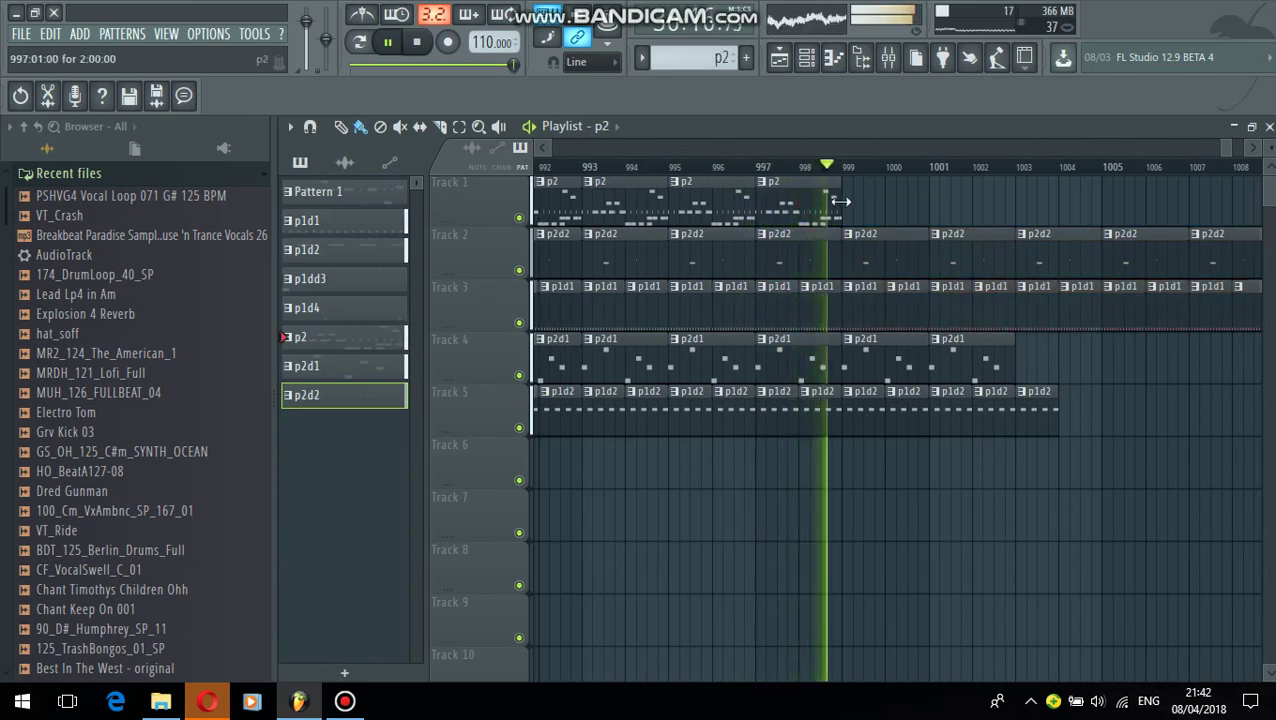
pyautogui.moveTo(849, 194)
pyautogui.mouseDown()
pyautogui.moveTo(1250, 195)
pyautogui.moveTo(1184, 300)
pyautogui.moveTo(1254, 308)
pyautogui.mouseUp()
# Extend the p2d1 clips on Track 4 from bar 1003 to bar 1017 and the p1d2 clips on Track 5 from bar 1004 to bar 1018
pyautogui.click(666, 362)
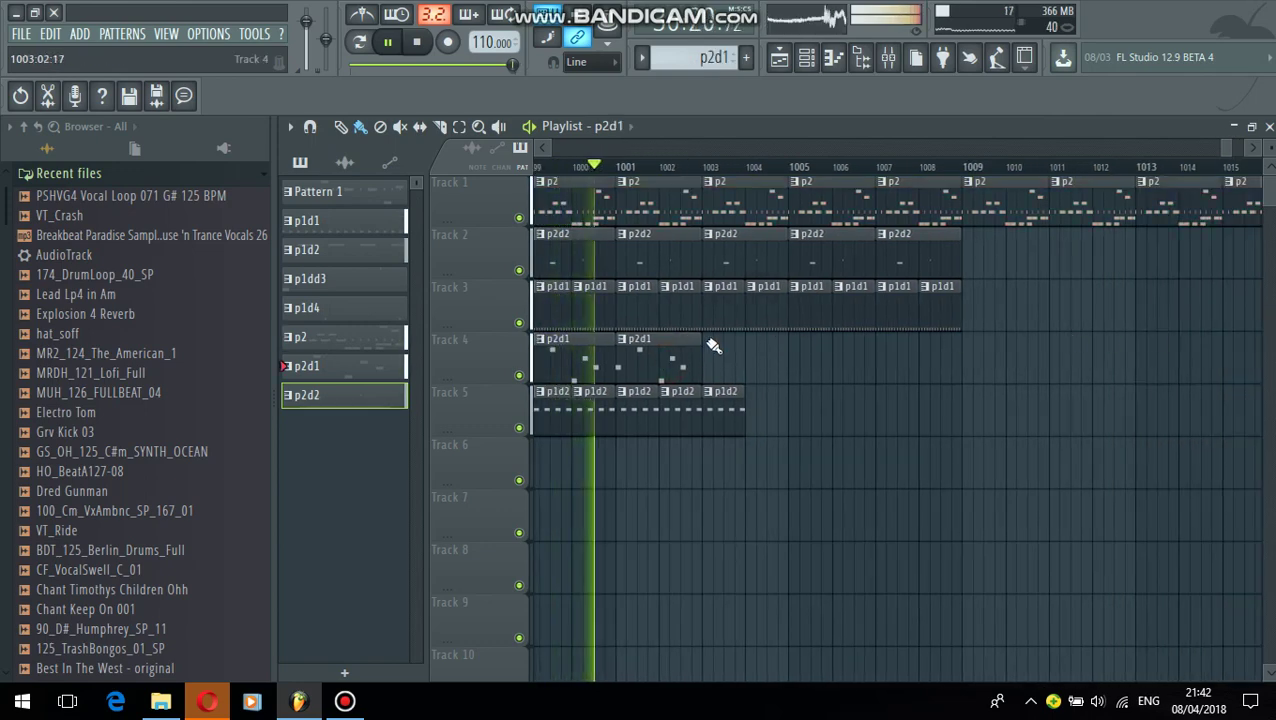
pyautogui.moveTo(715, 346); pyautogui.dragTo(1248, 350)
pyautogui.click(668, 415)
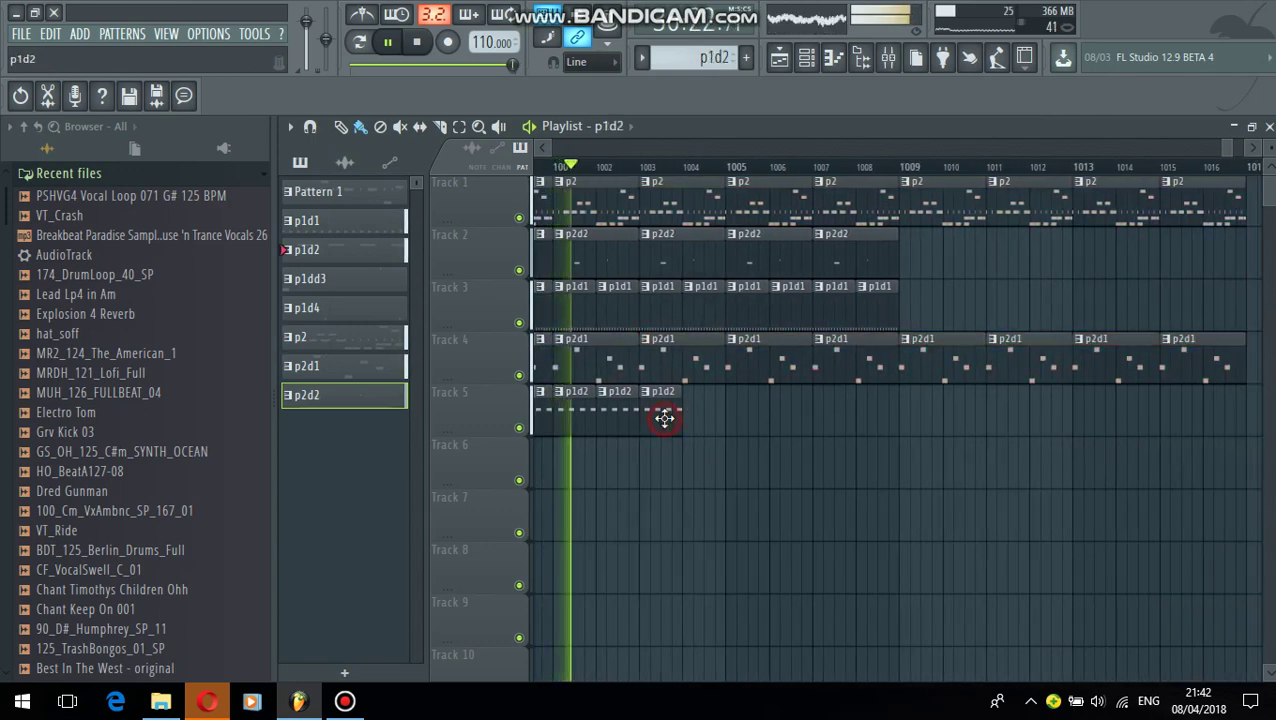
pyautogui.moveTo(692, 413)
pyautogui.mouseDown()
pyautogui.moveTo(763, 427)
pyautogui.moveTo(1250, 410)
pyautogui.mouseUp()
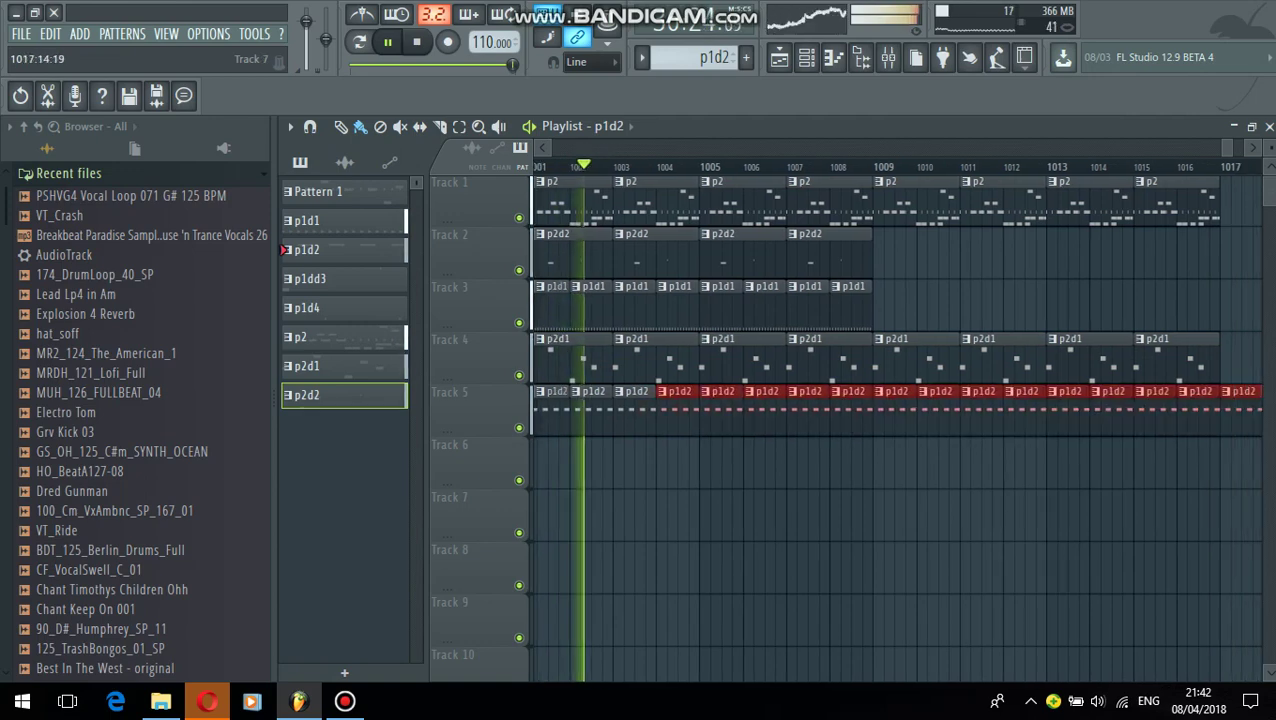
# Extend the p2d2 clips on Track 2 from bar 1009 to bar 1023 and the p1d1 clips on Track 3 from bar 1009 to bar 1020
pyautogui.click(849, 265)
pyautogui.moveTo(849, 265); pyautogui.dragTo(1250, 265)
pyautogui.click(701, 310)
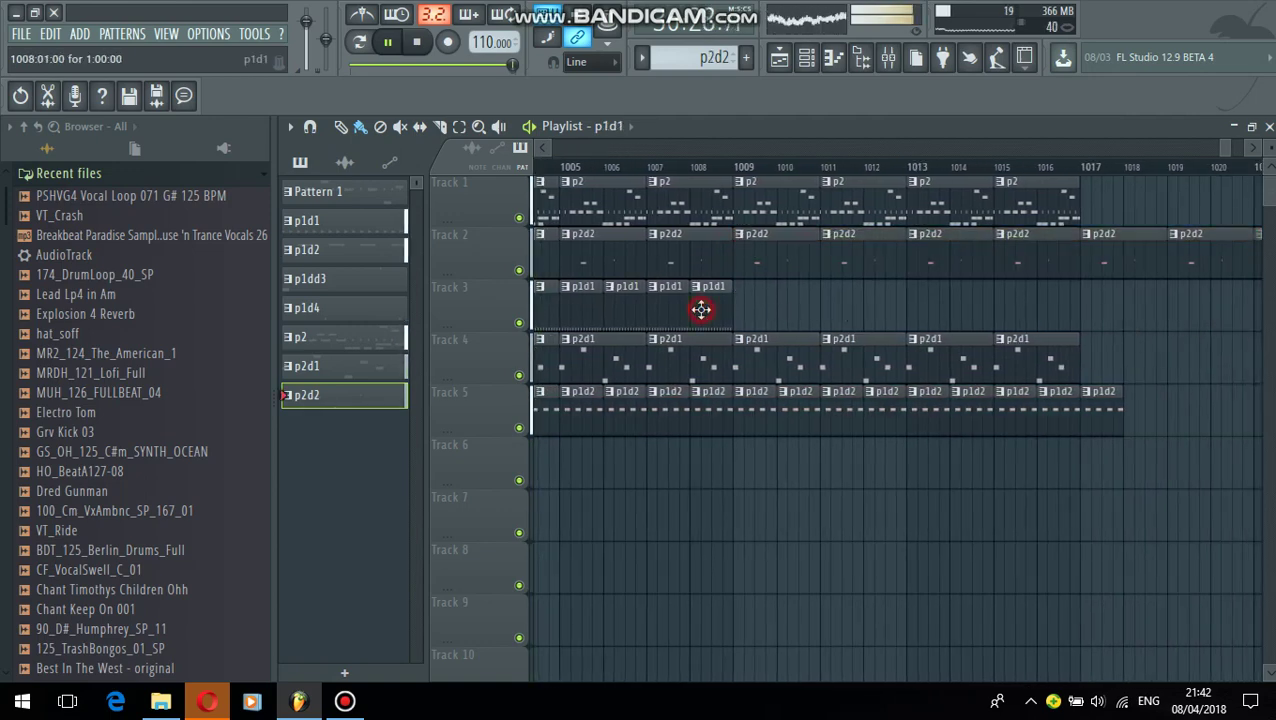
pyautogui.moveTo(743, 298); pyautogui.dragTo(1206, 300)
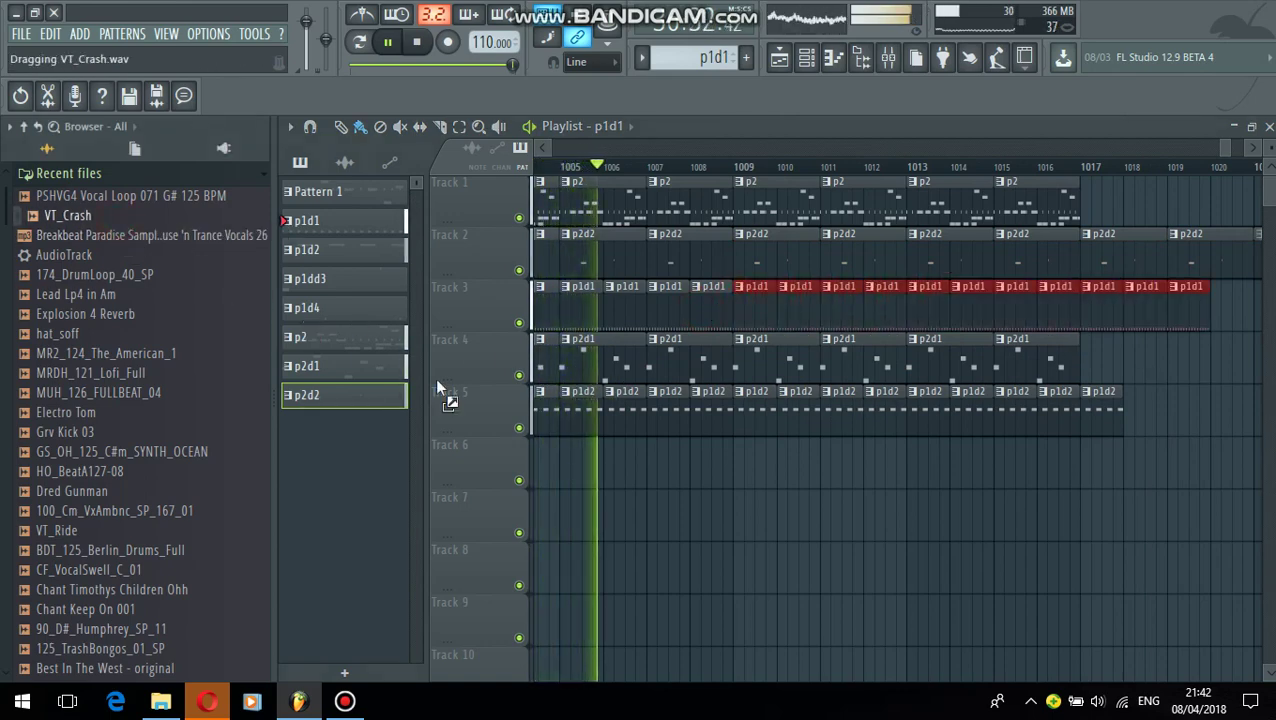
pyautogui.moveTo(437, 388); pyautogui.dragTo(191, 270)
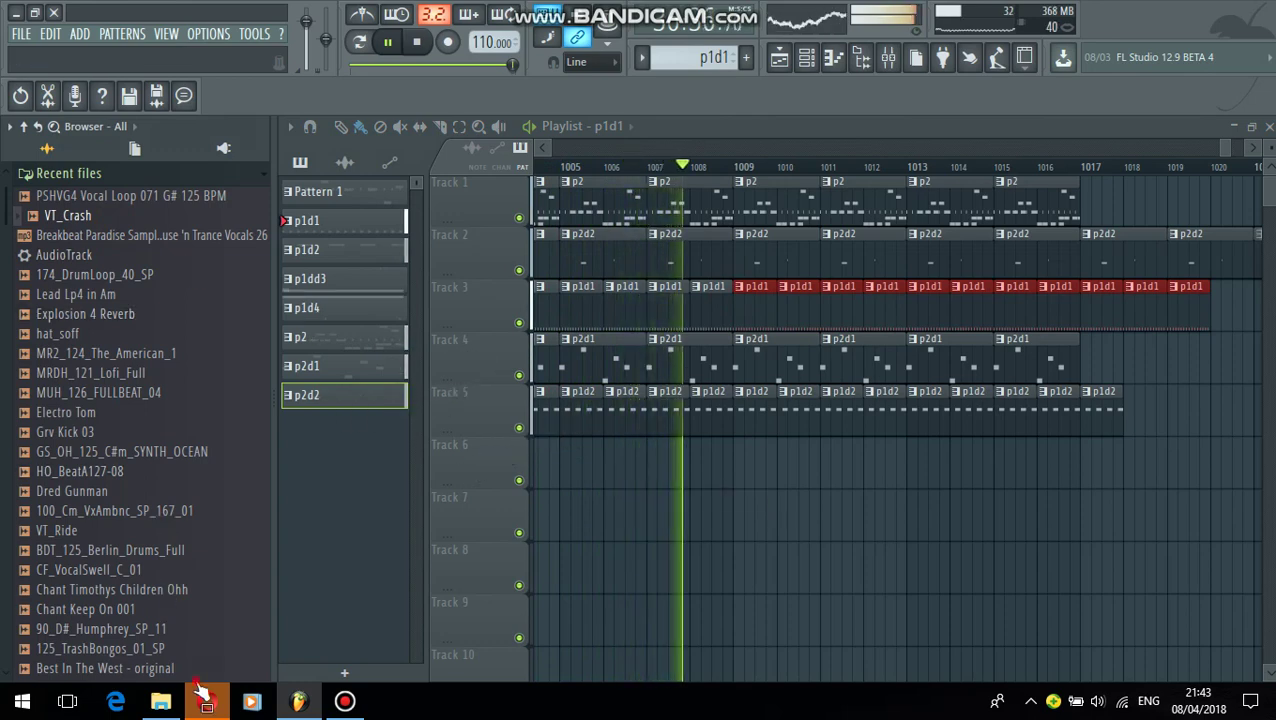
pyautogui.click(204, 697)
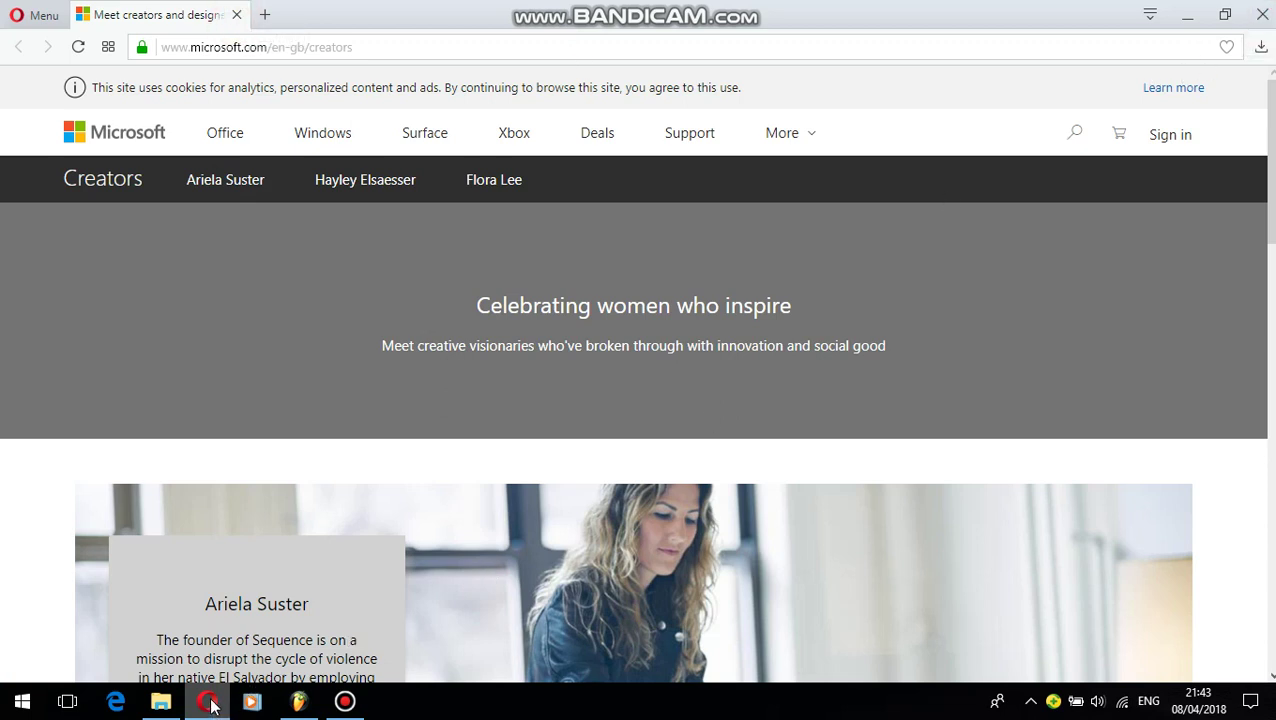
pyautogui.click(310, 705)
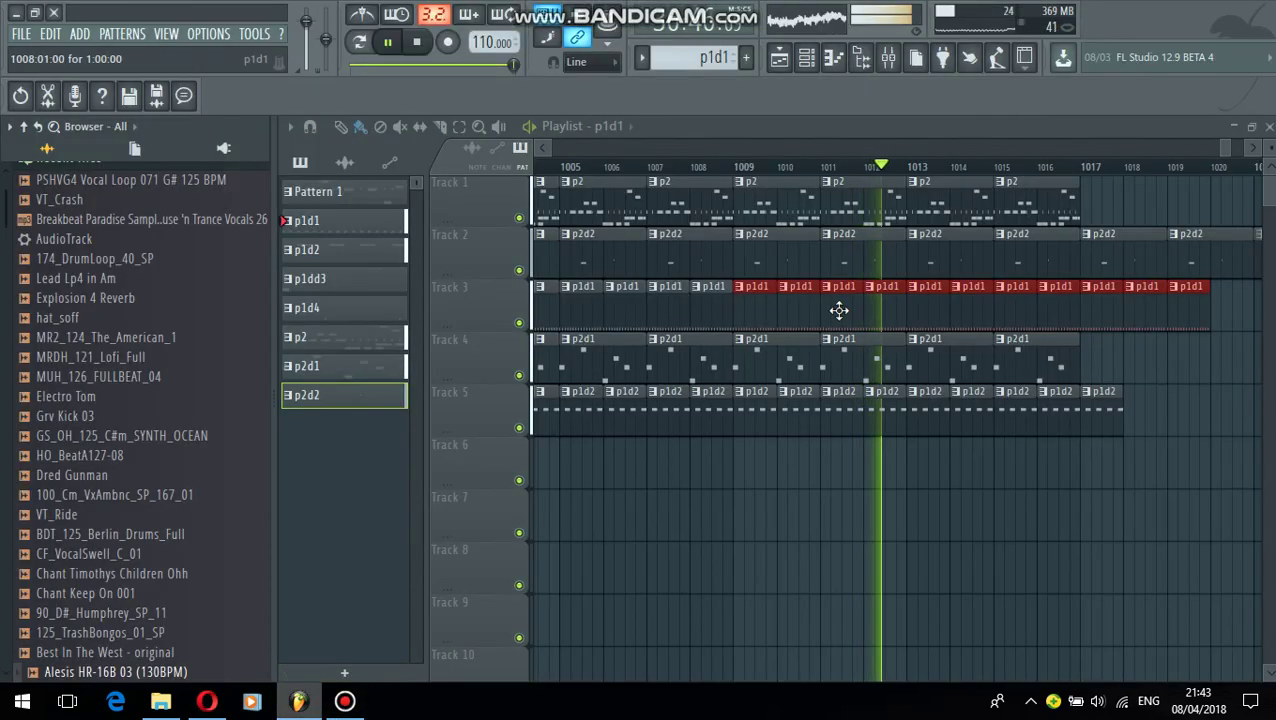
# Extend the p2 clips on Track 1 from bar 1017 to bar 1031, removing the misplaced clip first
pyautogui.click(1068, 214)
pyautogui.click(1091, 202)
pyautogui.rightClick(1114, 200)
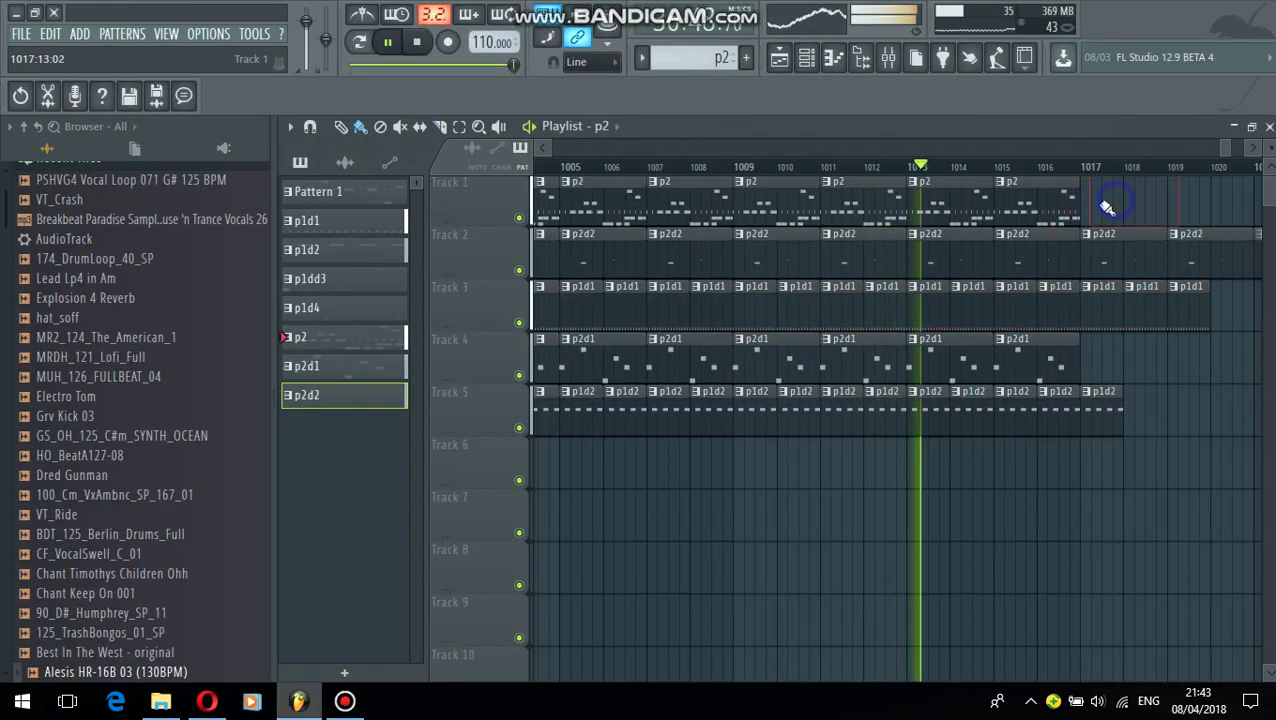
pyautogui.click(1069, 202)
pyautogui.moveTo(1091, 200)
pyautogui.mouseDown()
pyautogui.moveTo(1270, 215)
pyautogui.moveTo(1270, 238)
pyautogui.mouseUp()
# Extend the p2d1 clips on Track 4 from bar 1017 and the p1d2 clips on Track 5 from bar 1018, both to bar 1029
pyautogui.click(726, 354)
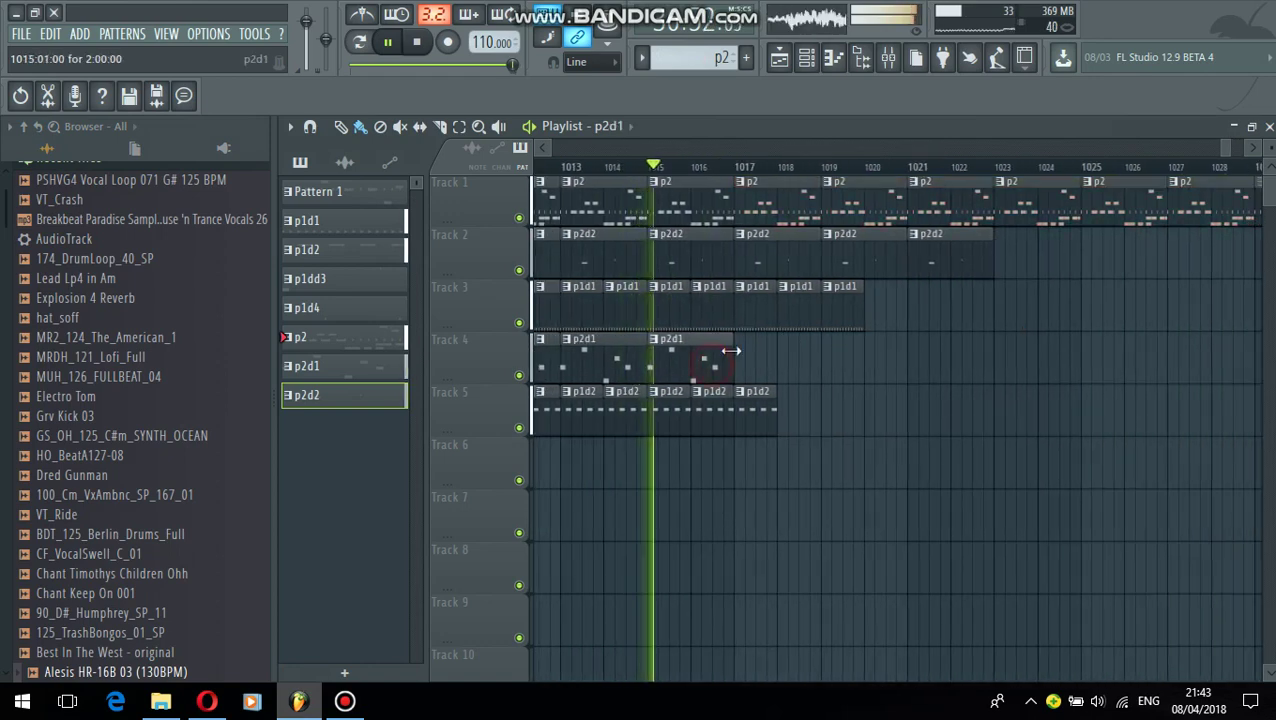
pyautogui.moveTo(745, 362)
pyautogui.mouseDown()
pyautogui.moveTo(1071, 419)
pyautogui.moveTo(1222, 420)
pyautogui.moveTo(1250, 440)
pyautogui.mouseUp()
pyautogui.click(757, 422)
# Extend the p1d1 clips on Track 3 from bar 1020 to bar 1030 and the p2d2 clips on Track 2 from bar 1023 to bar 1037
pyautogui.click(867, 296)
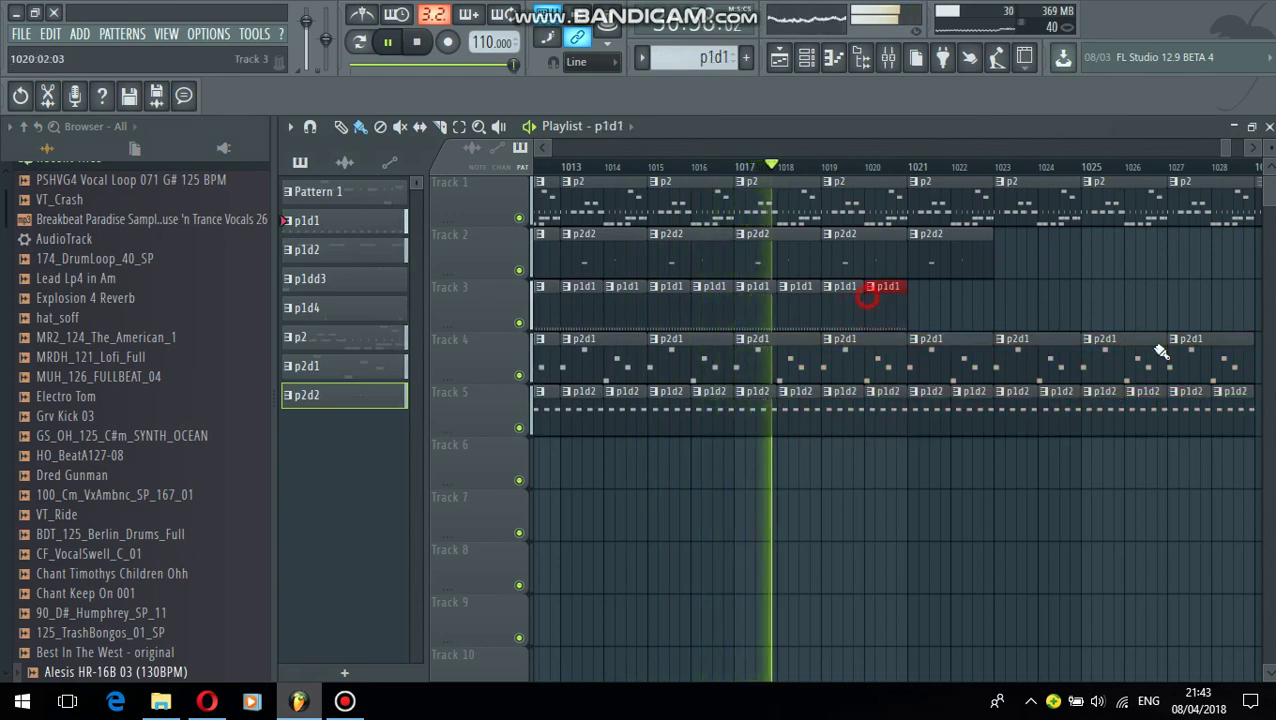
pyautogui.moveTo(1160, 352); pyautogui.dragTo(1131, 342)
pyautogui.click(944, 248)
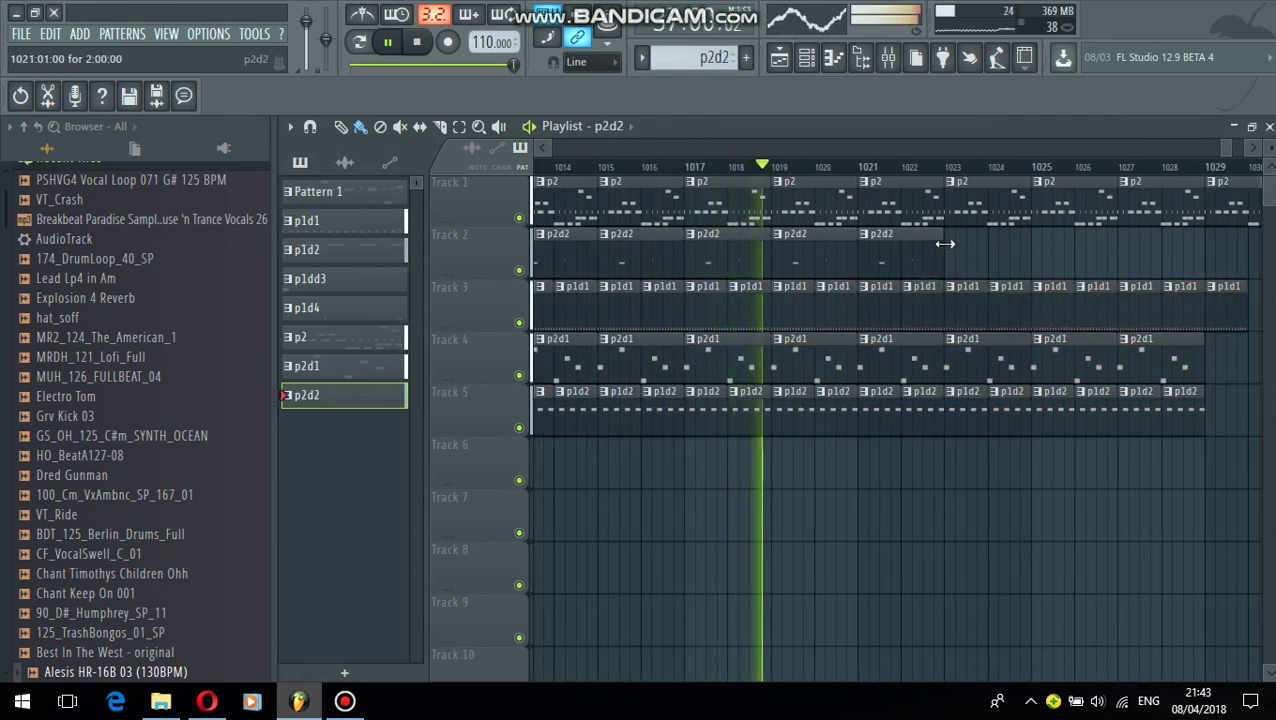
pyautogui.moveTo(945, 243)
pyautogui.mouseDown()
pyautogui.moveTo(1245, 299)
pyautogui.moveTo(1240, 320)
pyautogui.moveTo(1178, 338)
pyautogui.moveTo(1238, 318)
pyautogui.mouseUp()
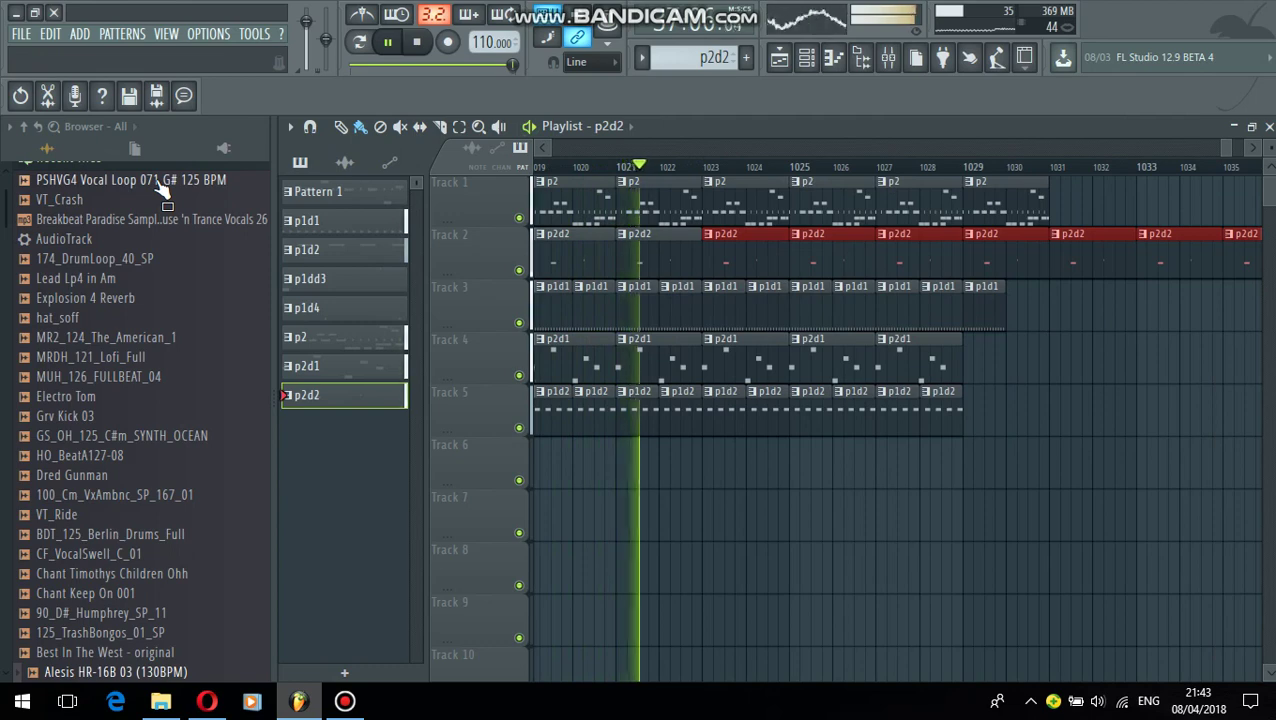
# Place the PSHVG4 Vocal Loop 071 sample on Track 6 at bar 1025 and extend Track 4's p2d1 clips from bar 1029 past bar 1041
pyautogui.moveTo(701, 504); pyautogui.dragTo(791, 462)
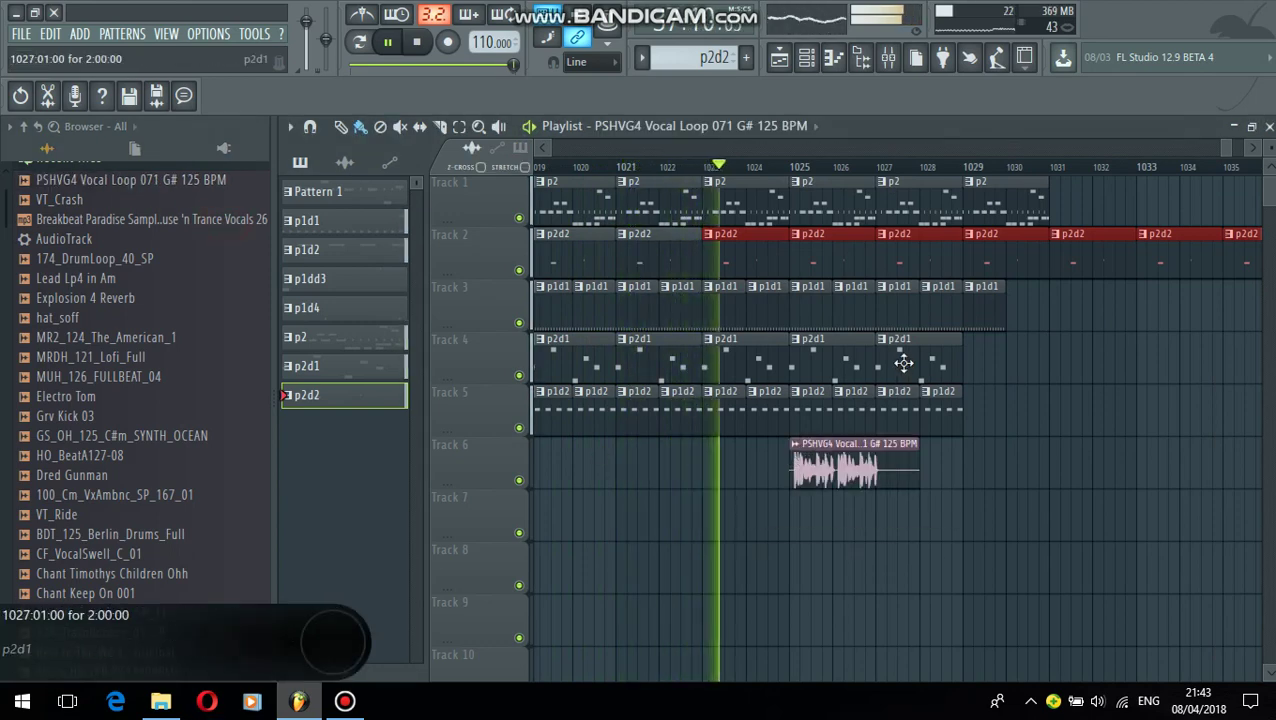
pyautogui.click(950, 357)
pyautogui.moveTo(962, 347)
pyautogui.mouseDown()
pyautogui.moveTo(1250, 347)
pyautogui.moveTo(1131, 442)
pyautogui.mouseUp()
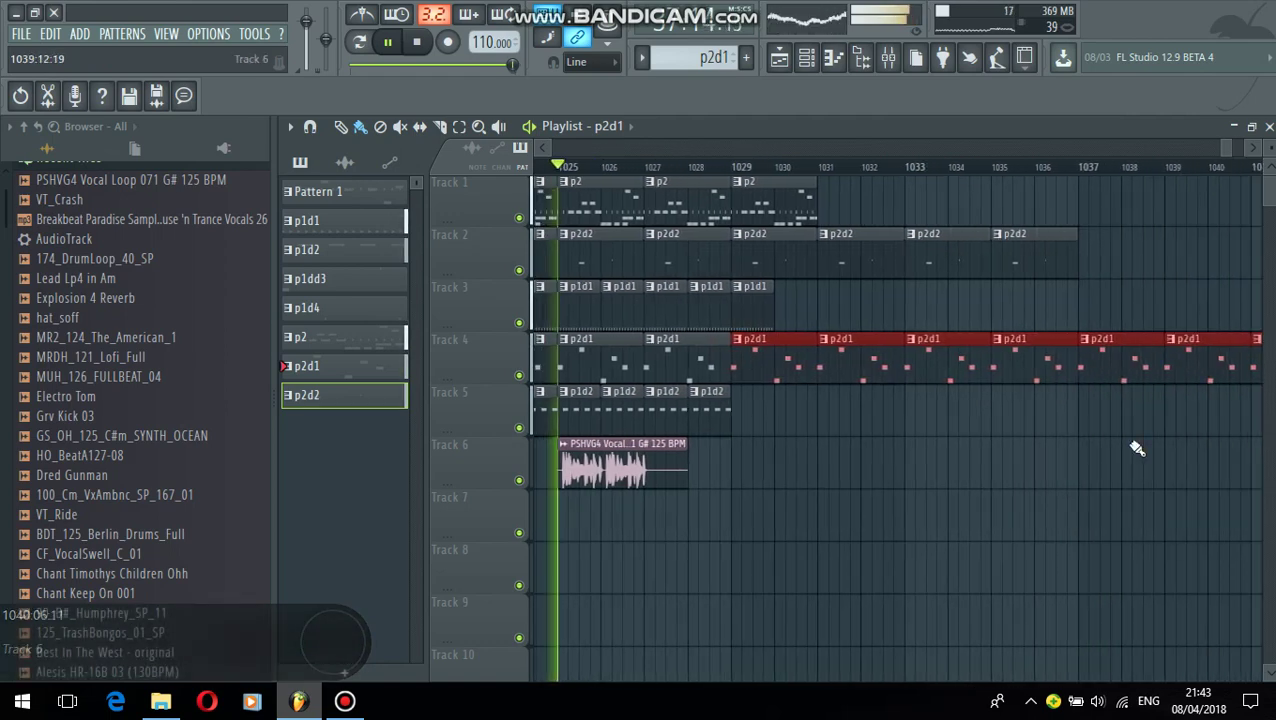
# Extend the p1d2 clips on Track 5 from bar 1029 past bar 1041
pyautogui.click(719, 415)
pyautogui.moveTo(739, 403)
pyautogui.mouseDown()
pyautogui.moveTo(1030, 400)
pyautogui.moveTo(975, 358)
pyautogui.mouseUp()
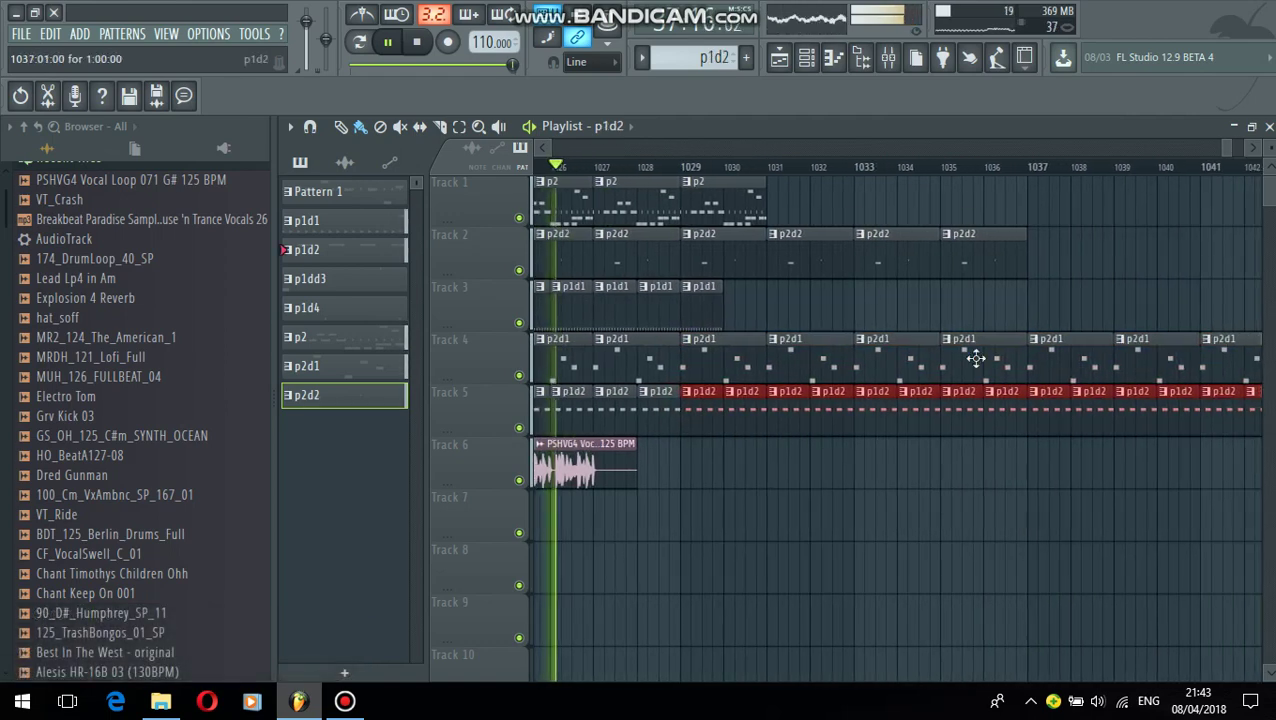
# Extend the p2 clips on Track 1 from bar 1031 and the p1d1 clips on Track 3 from bar 1030, both to bar 1045
pyautogui.click(745, 205)
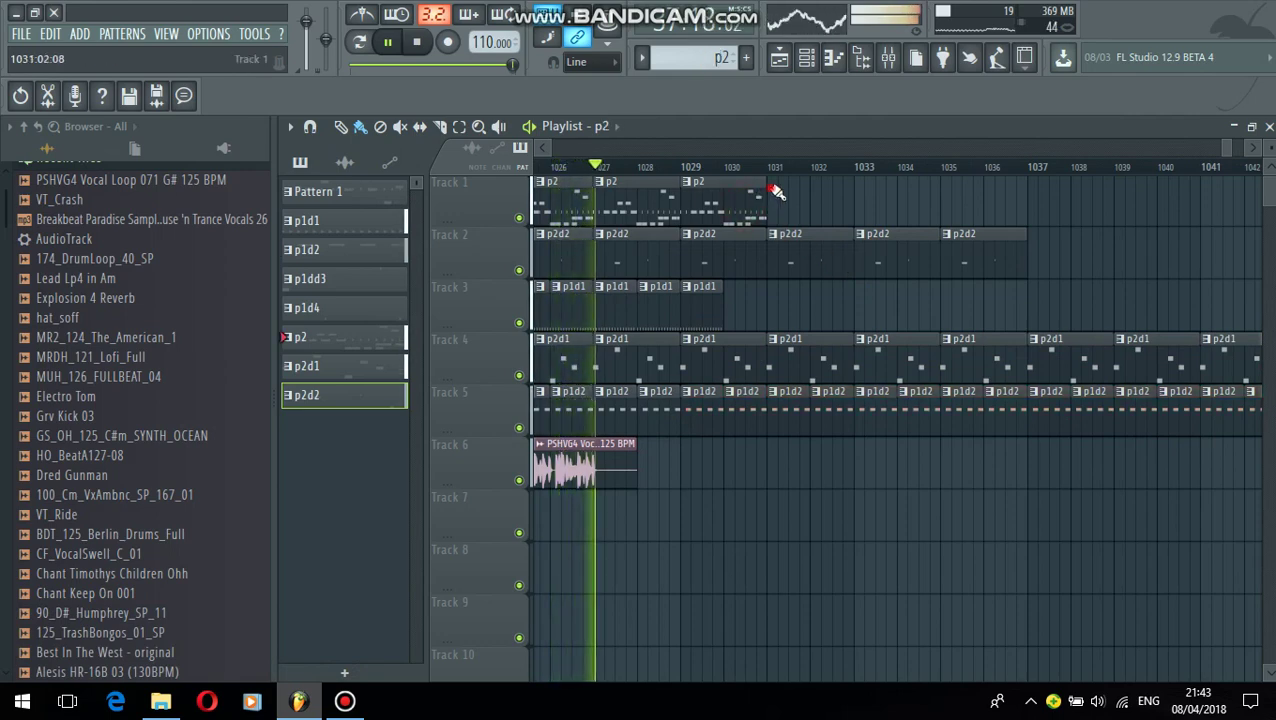
pyautogui.moveTo(776, 191)
pyautogui.mouseDown()
pyautogui.moveTo(1255, 195)
pyautogui.moveTo(810, 295)
pyautogui.mouseUp()
pyautogui.click(661, 311)
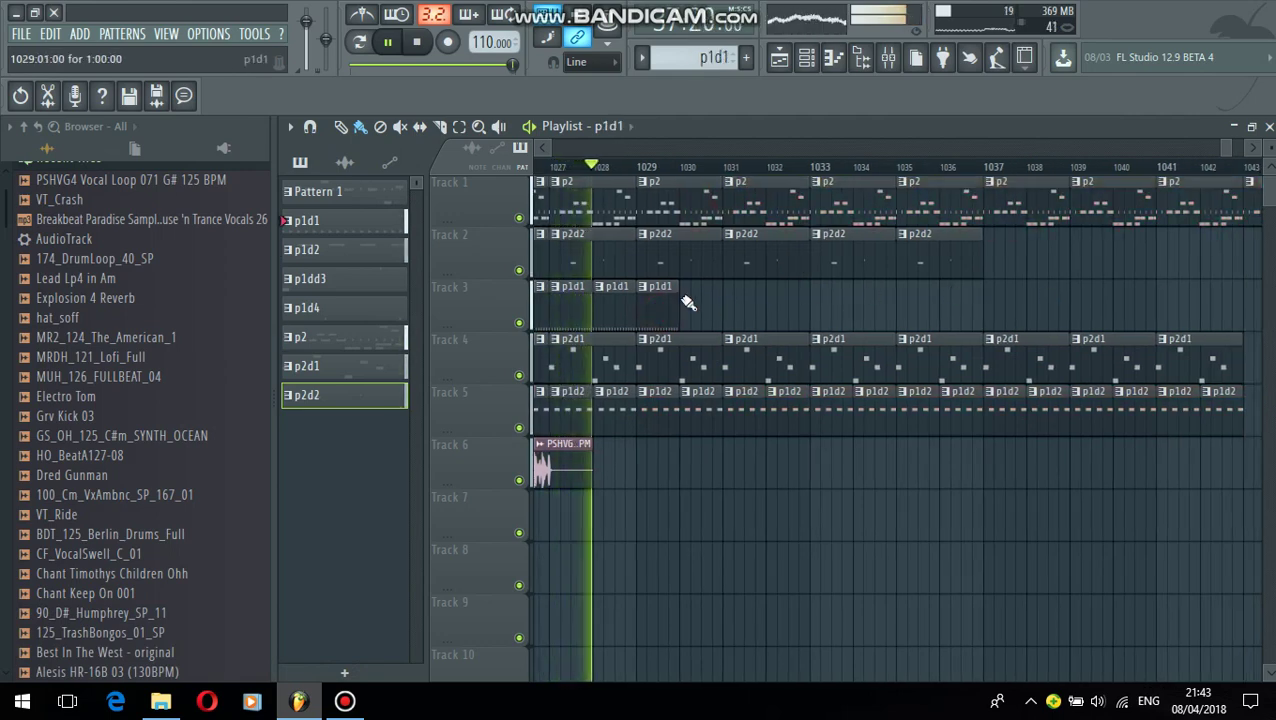
pyautogui.moveTo(690, 302)
pyautogui.mouseDown()
pyautogui.moveTo(883, 336)
pyautogui.moveTo(1096, 347)
pyautogui.moveTo(934, 276)
pyautogui.mouseUp()
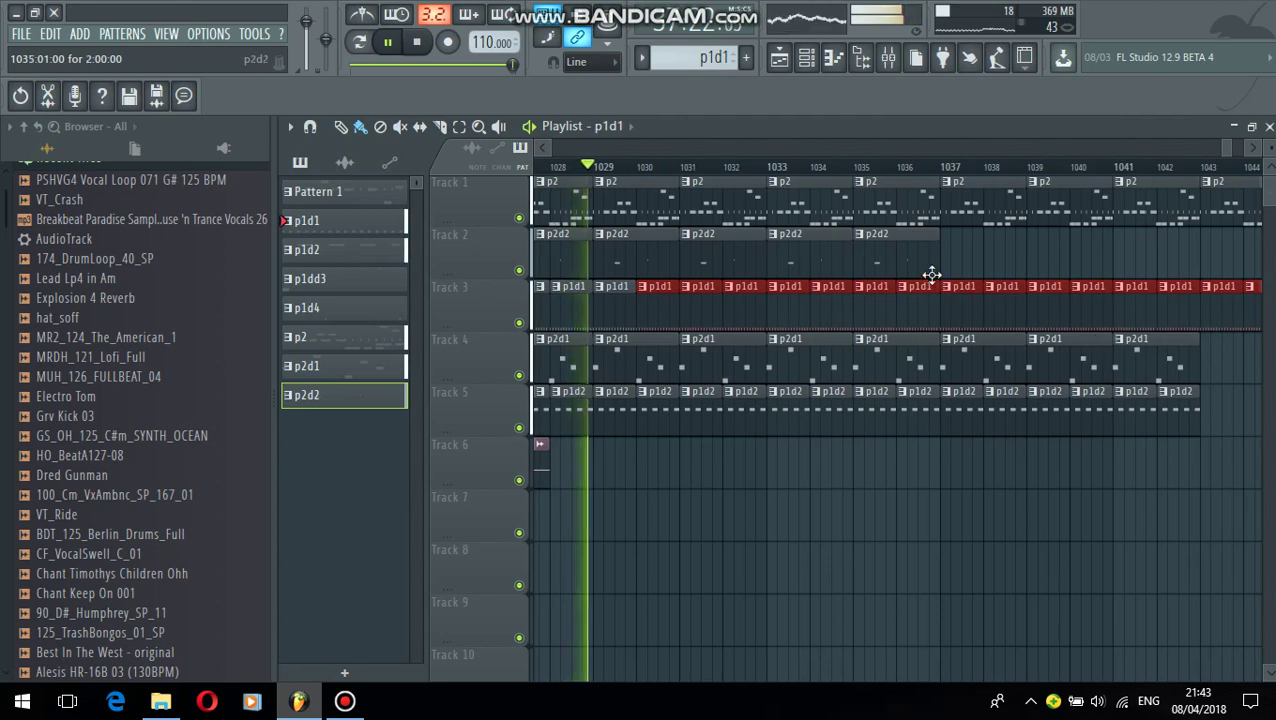
# Extend the p2d2 clips on Track 2 from bar 1037 and the p2d1 clips on Track 4 from bar 1043, both to bar 1047
pyautogui.click(930, 263)
pyautogui.moveTo(1050, 273); pyautogui.dragTo(1255, 265)
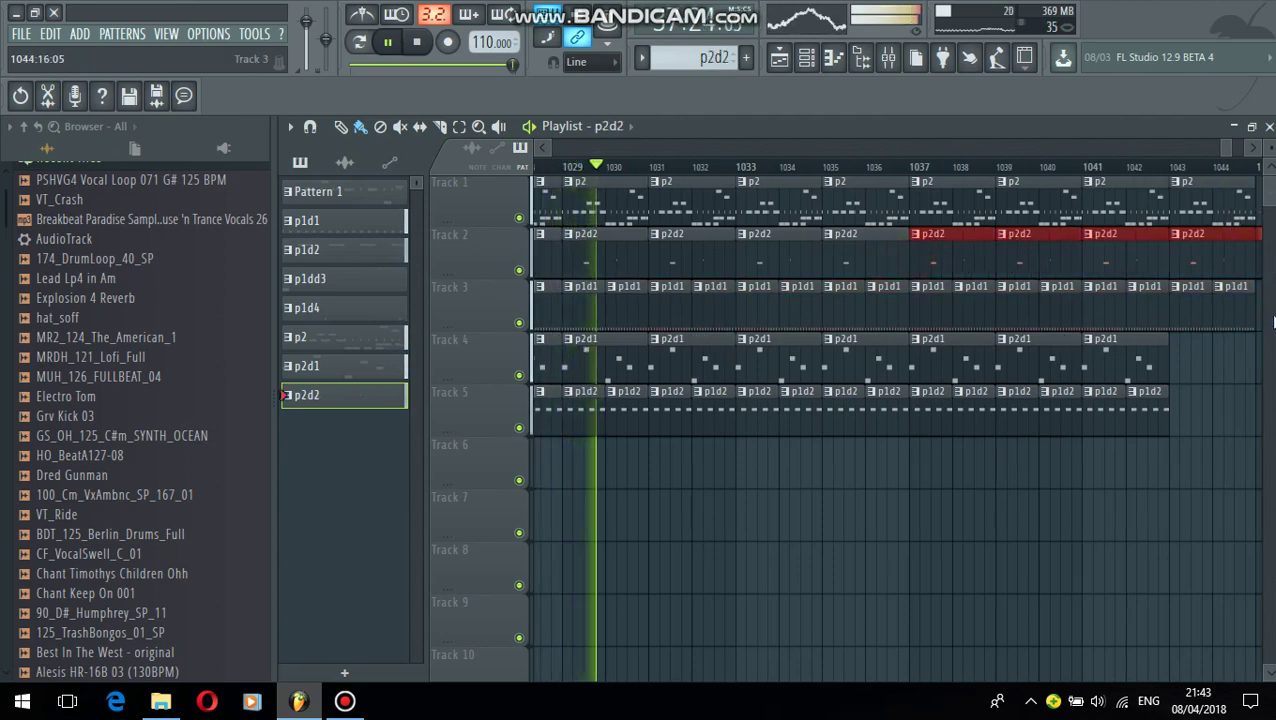
pyautogui.click(1142, 362)
pyautogui.moveTo(1174, 352); pyautogui.dragTo(1250, 350)
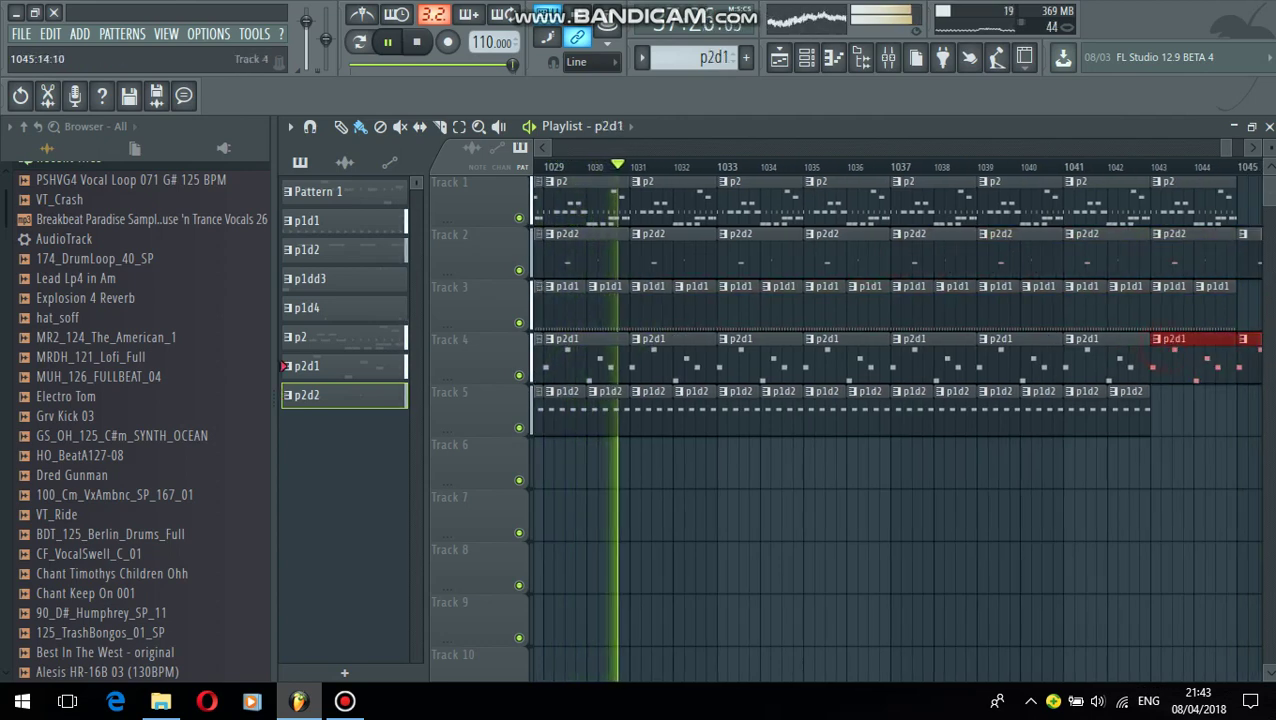
# Place the VT_Crash sample on Track 6 at bar 1033 and extend Track 5's p1d2 clips from bar 1043 to bar 1055
pyautogui.moveTo(128, 204); pyautogui.dragTo(325, 314)
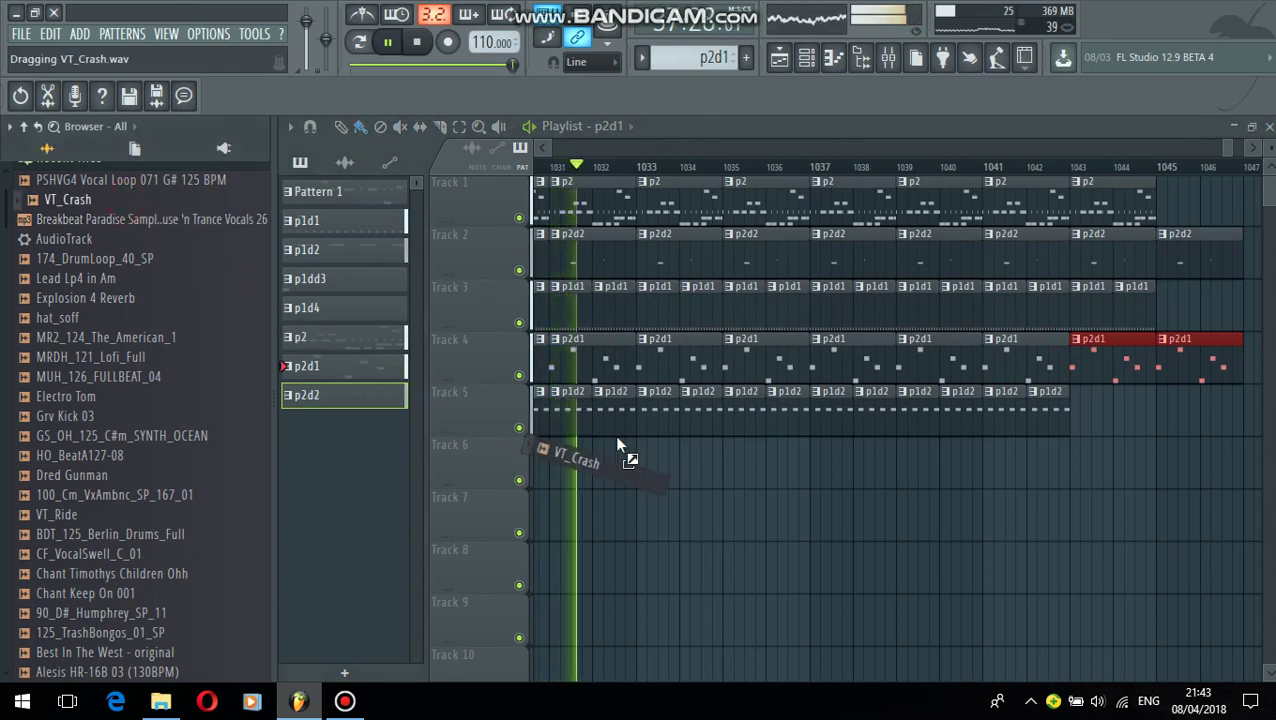
pyautogui.moveTo(634, 460); pyautogui.dragTo(640, 458)
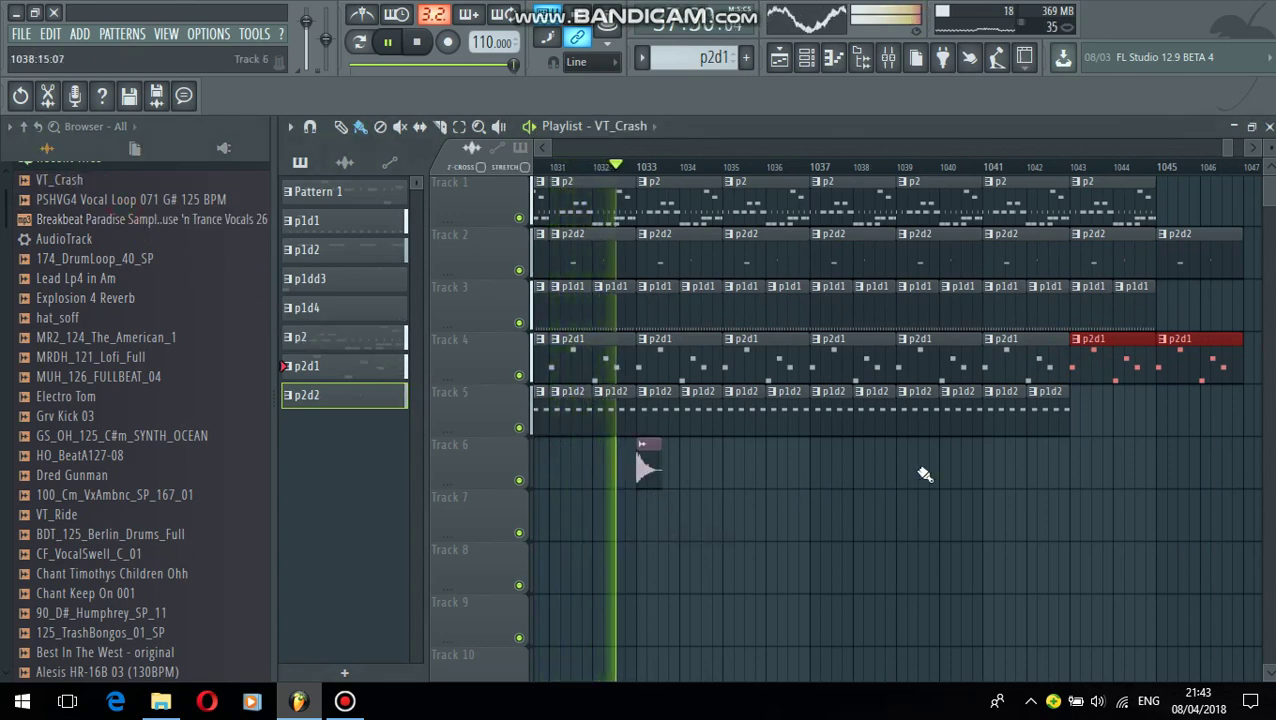
pyautogui.click(1039, 419)
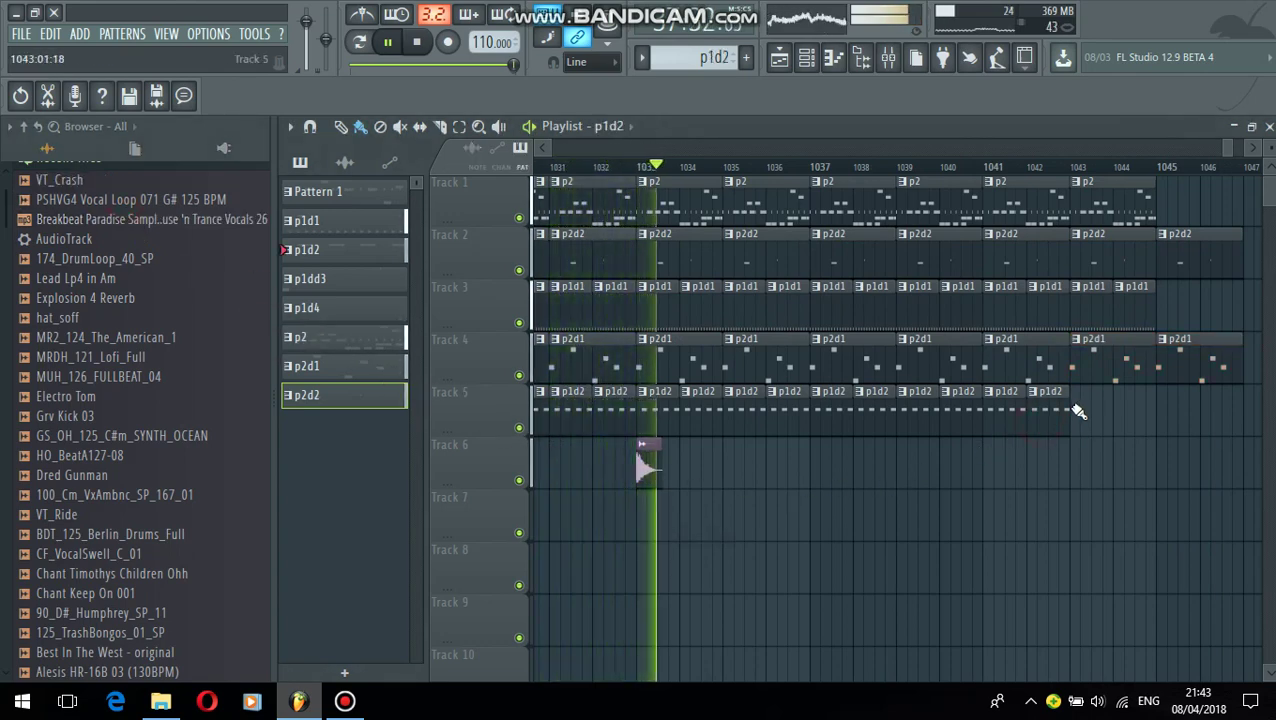
pyautogui.moveTo(1078, 411)
pyautogui.mouseDown()
pyautogui.moveTo(1228, 425)
pyautogui.moveTo(1203, 486)
pyautogui.mouseUp()
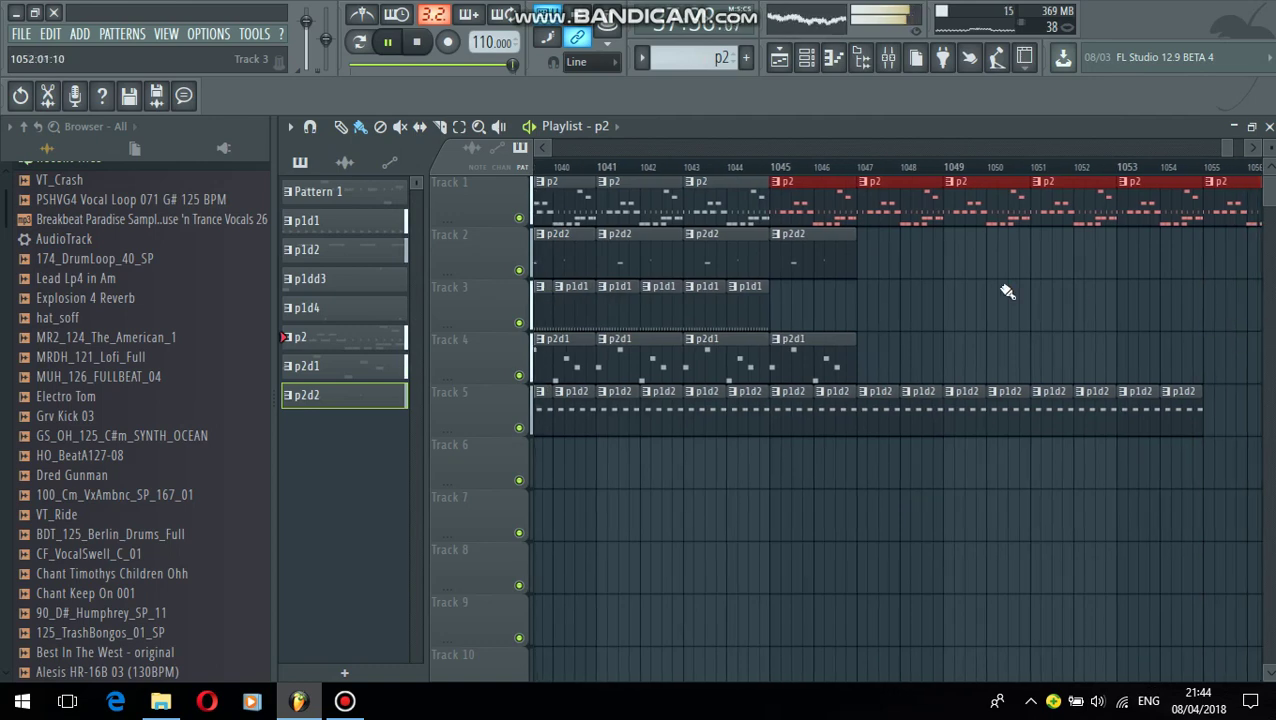
# Extend the p2d2 clips on Track 2 from bar 1047 and the p1d1 clips on Track 3 from bar 1045, both to bar 1057
pyautogui.click(833, 260)
pyautogui.moveTo(866, 247); pyautogui.dragTo(1230, 245)
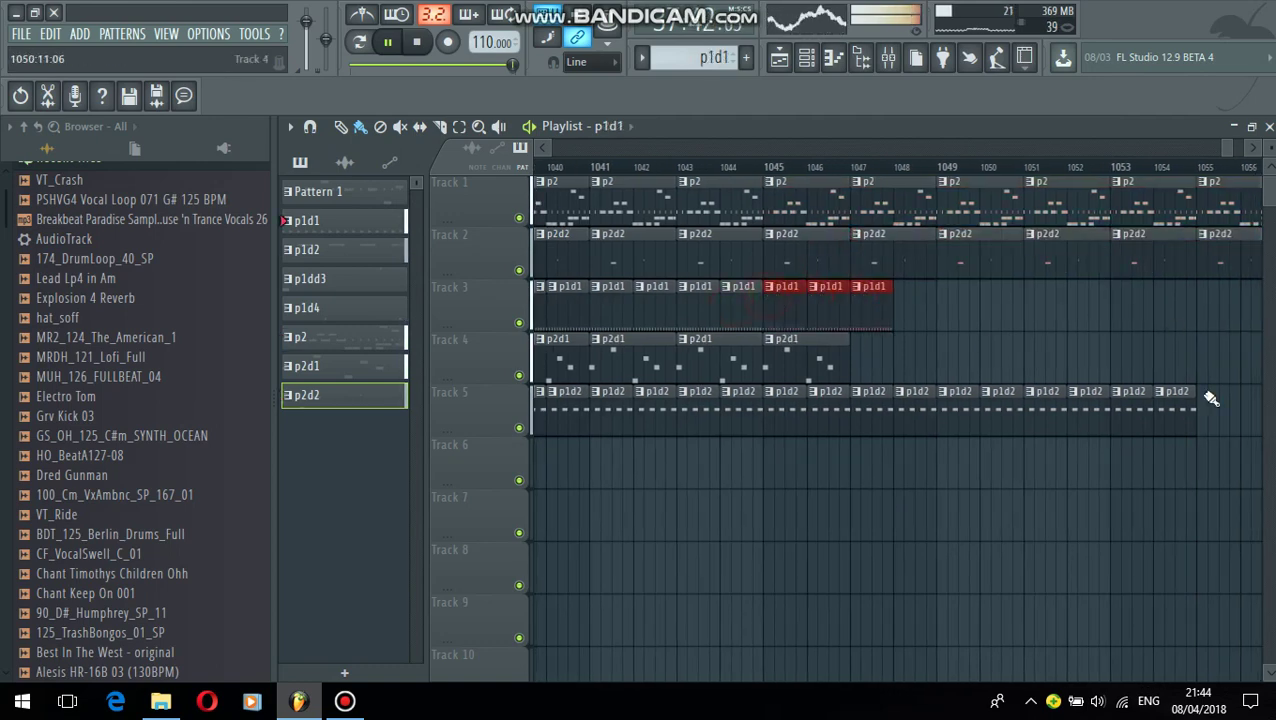
pyautogui.moveTo(1211, 398); pyautogui.dragTo(1246, 398)
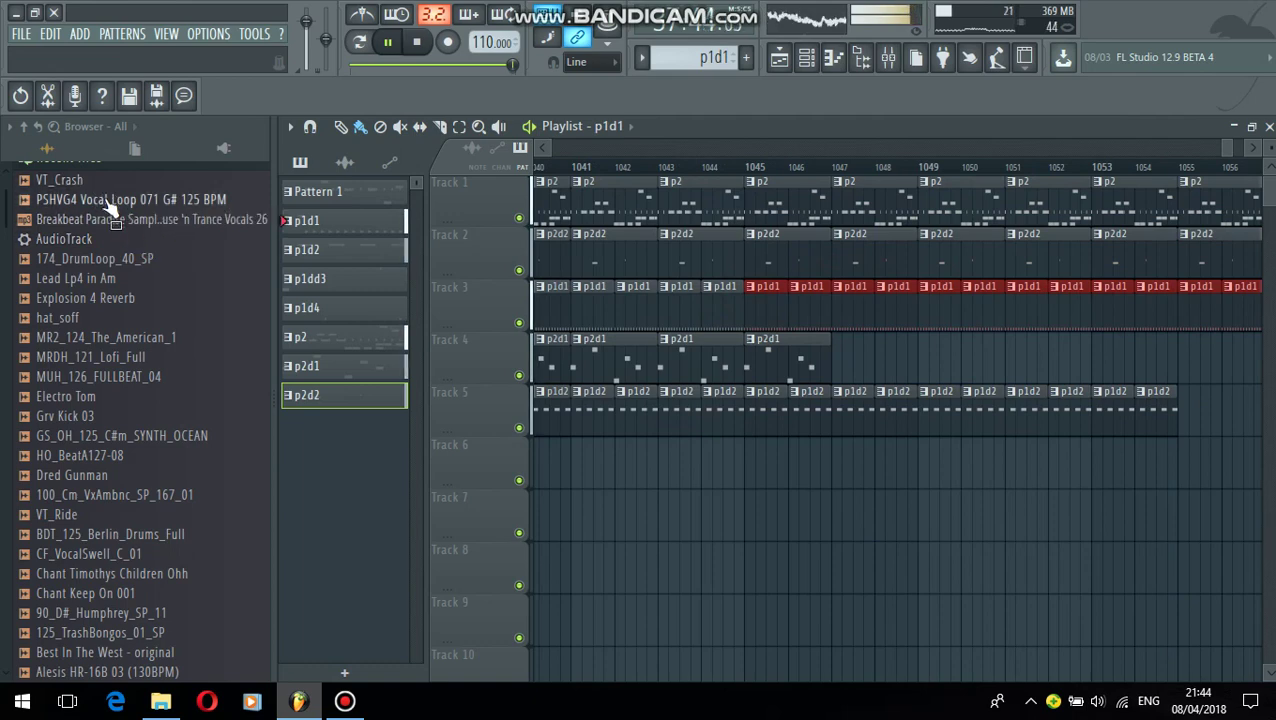
# Place the PSHVG4 Vocal Loop 071 sample on Track 6 at bar 1047
pyautogui.moveTo(110, 201); pyautogui.dragTo(543, 448)
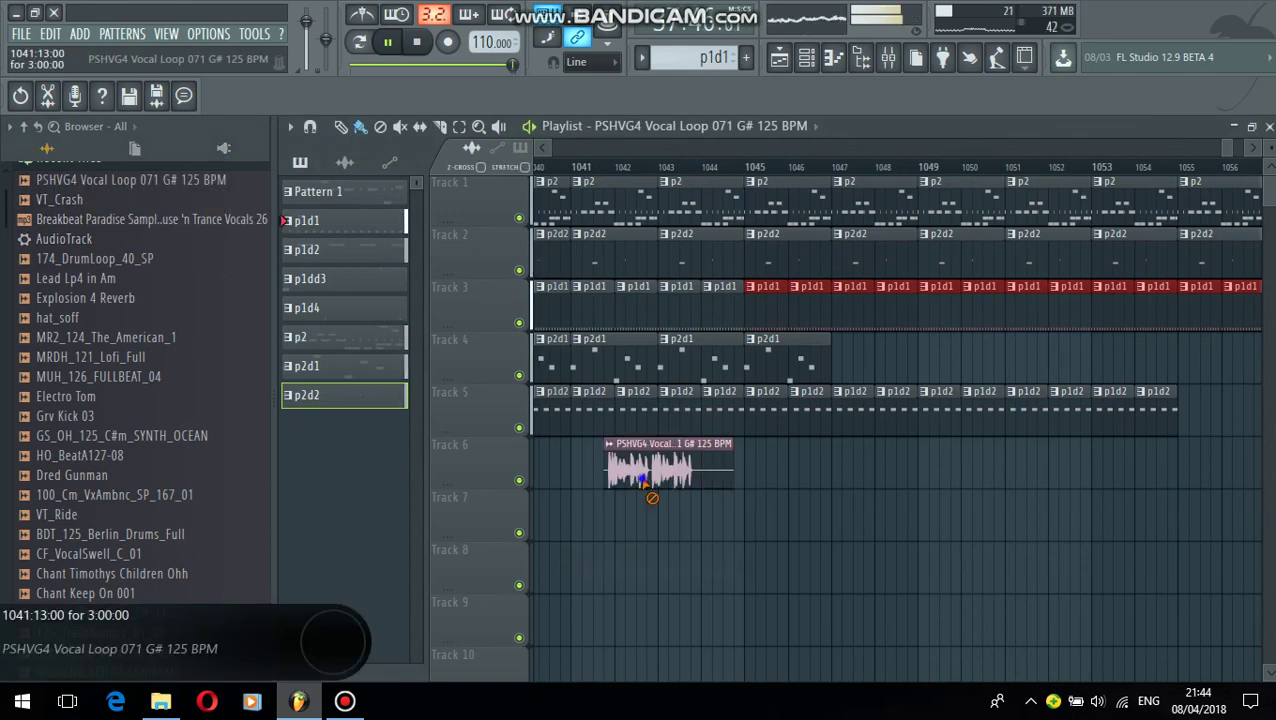
pyautogui.rightClick(648, 484)
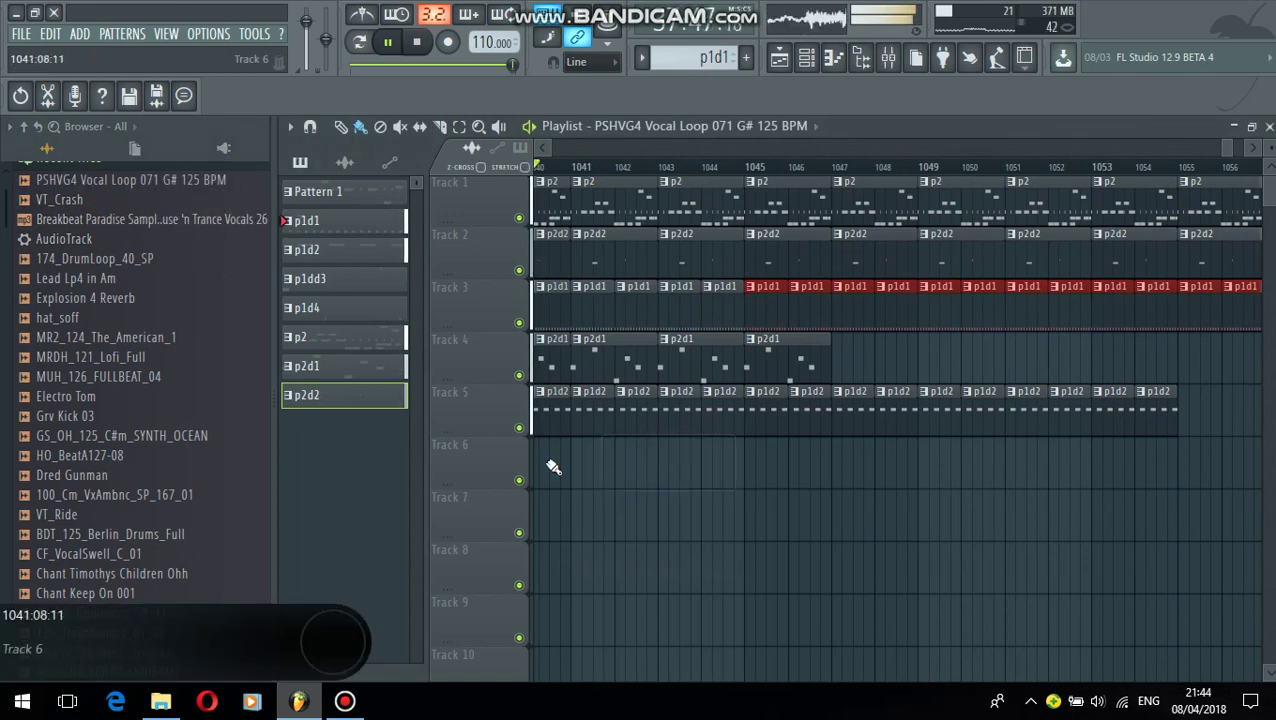
pyautogui.click(840, 470)
# Extend the p2d1 clips on Track 4 from bar 1047 and the p1d2 clips on Track 5 from bar 1055, both to bar 1061
pyautogui.click(804, 363)
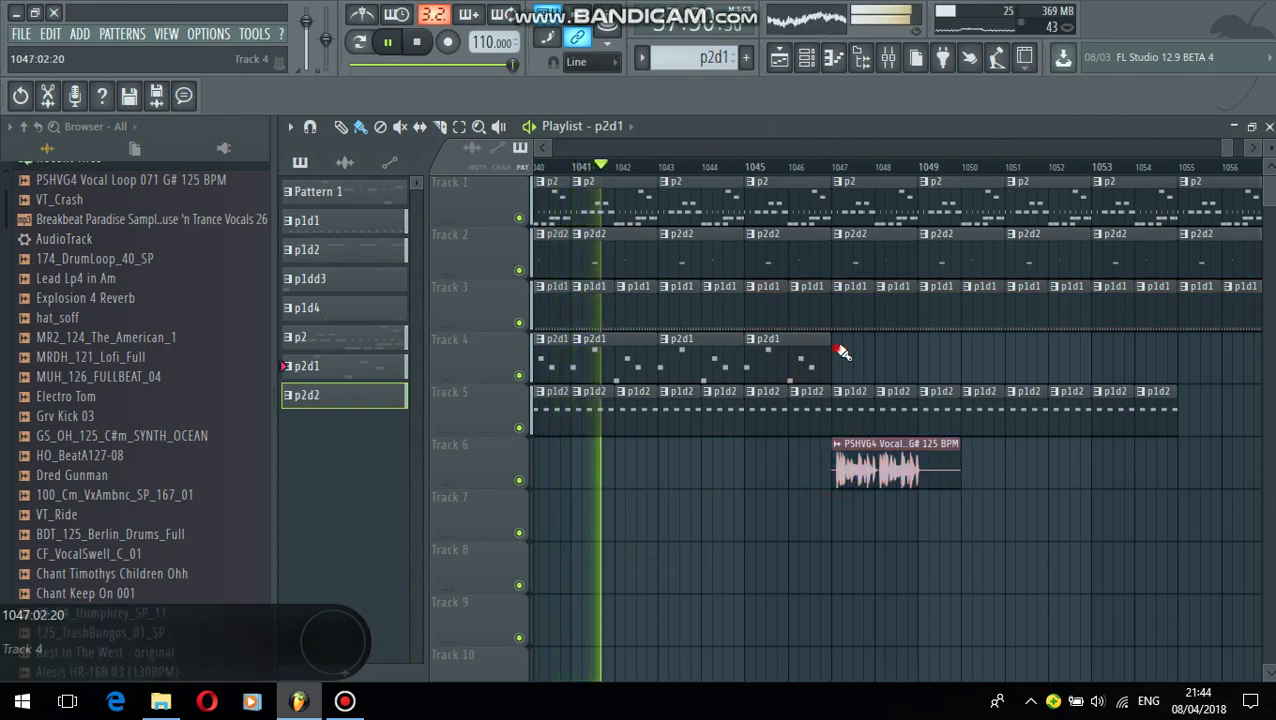
pyautogui.moveTo(840, 352); pyautogui.dragTo(1255, 355)
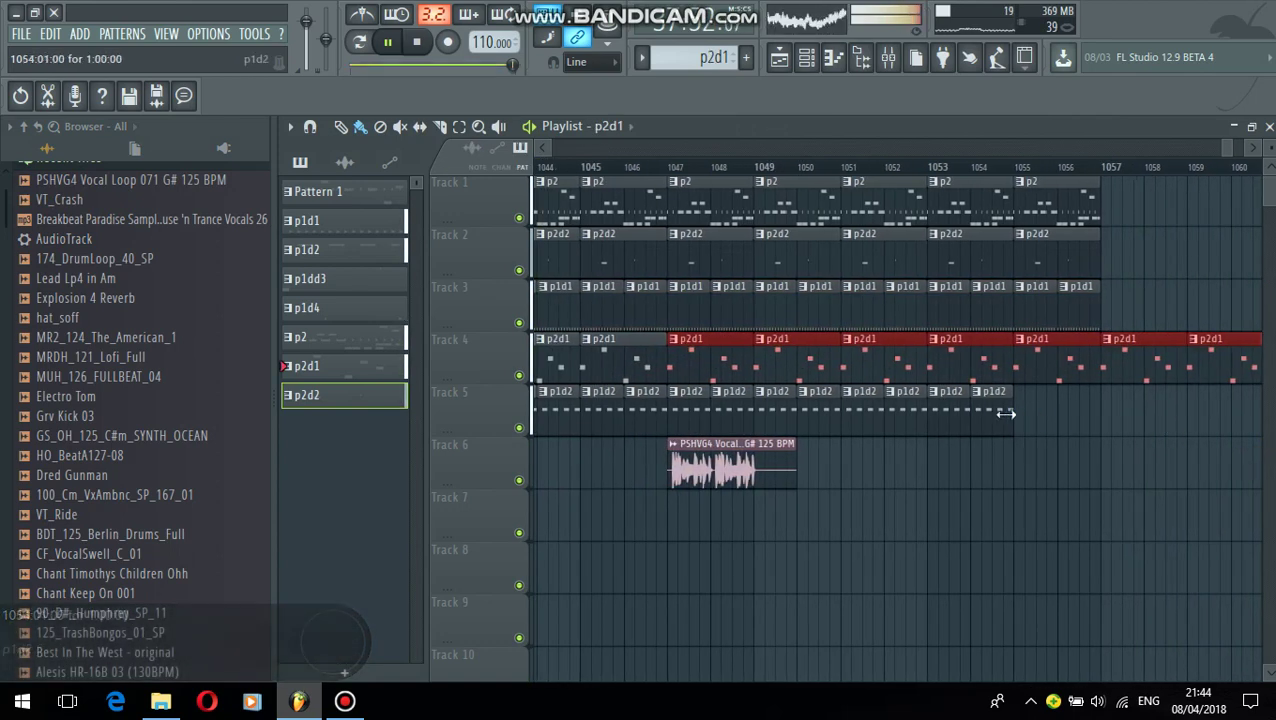
pyautogui.click(1000, 414)
pyautogui.moveTo(1018, 406); pyautogui.dragTo(1262, 455)
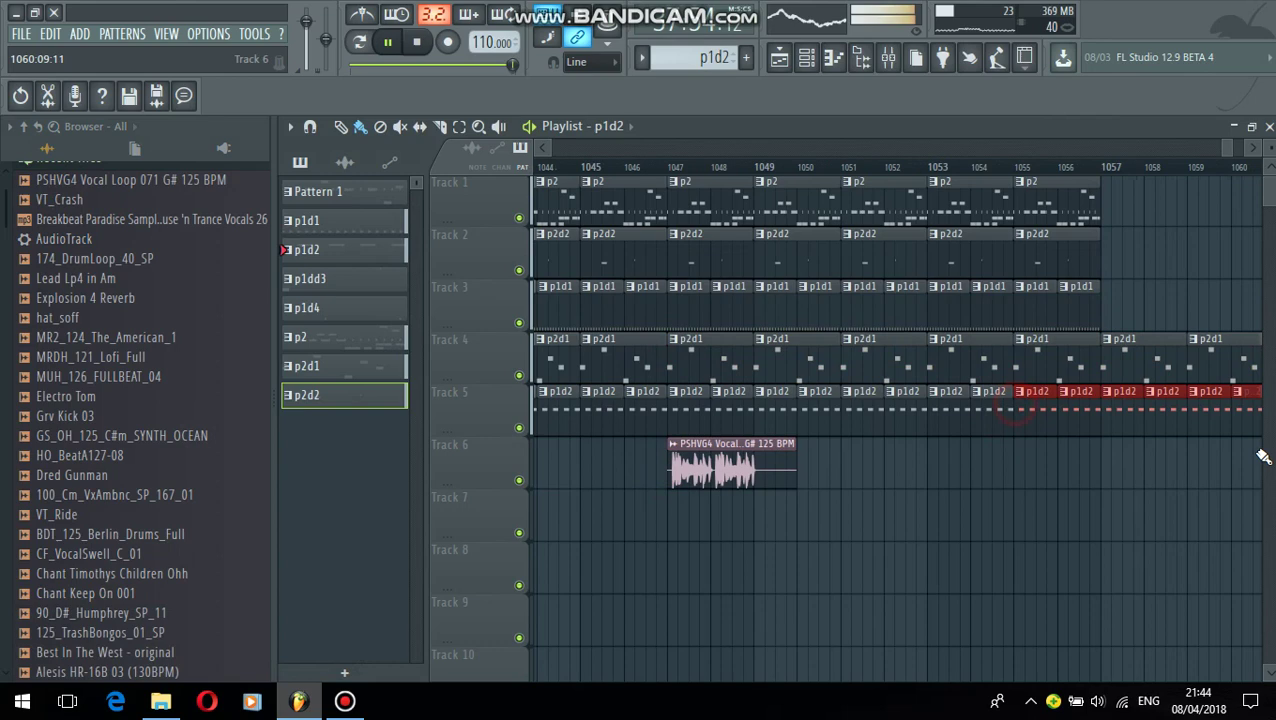
# Re-place the vocal loop at bar 1047 on Track 6 and paint 174_DrumLoop_40_SP clips on Track 7 from bar 1049 to bar 1057
pyautogui.rightClick(718, 470)
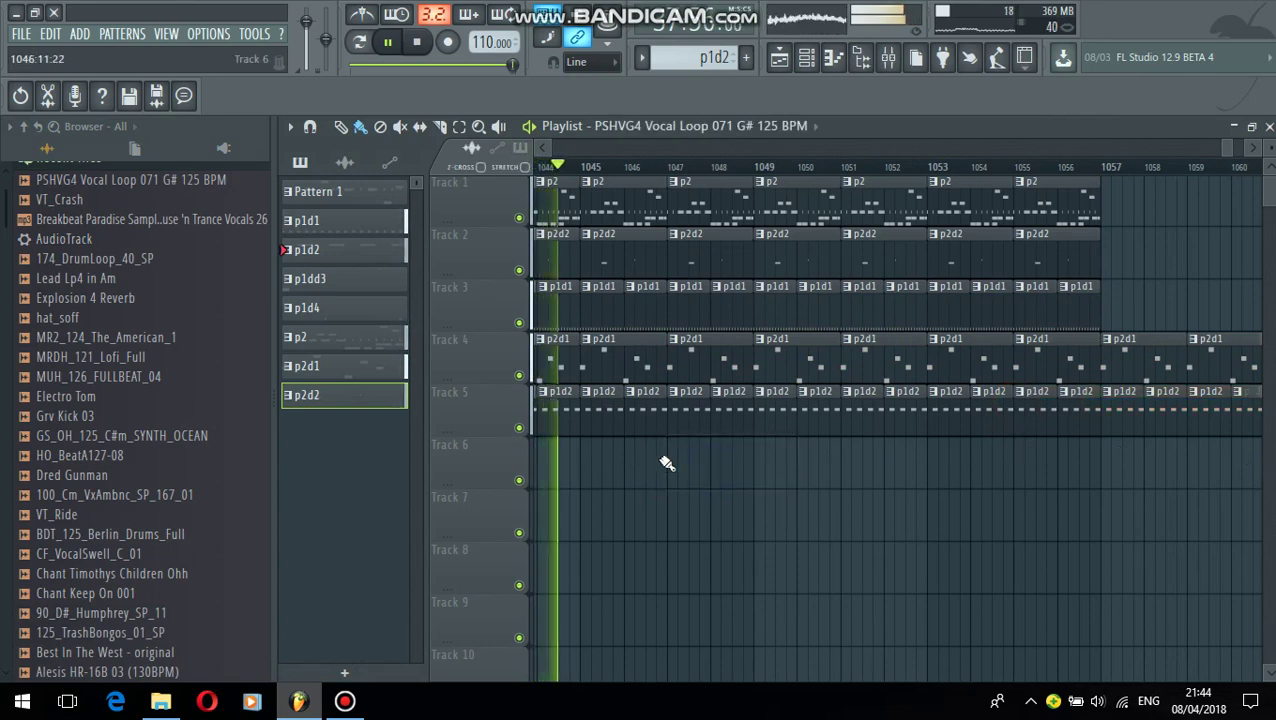
pyautogui.click(672, 464)
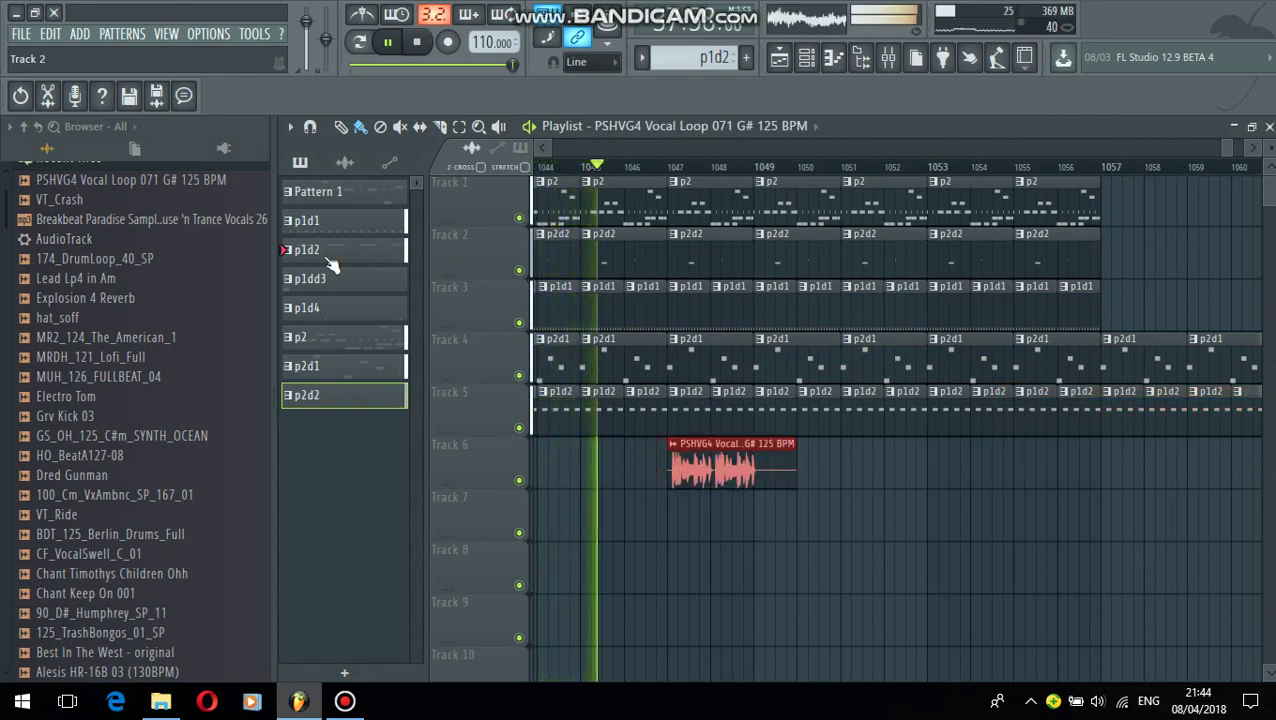
pyautogui.moveTo(132, 257); pyautogui.dragTo(765, 560)
pyautogui.rightClick(765, 560)
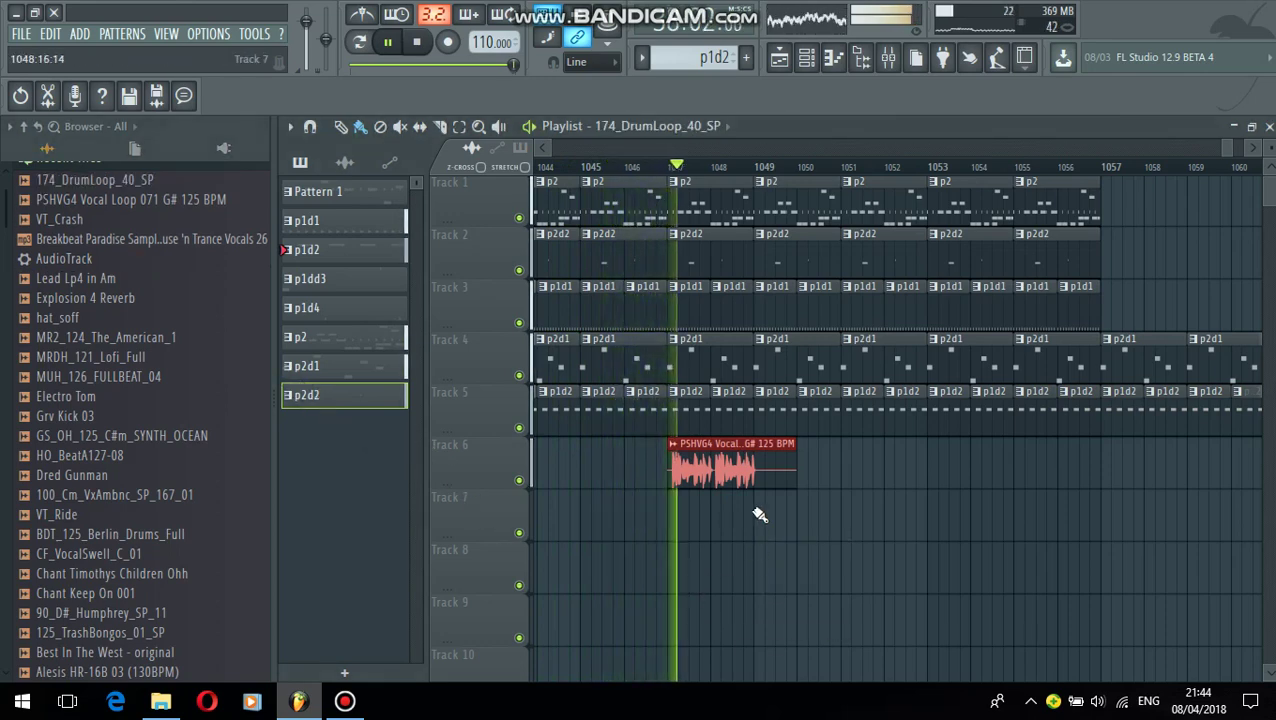
pyautogui.moveTo(755, 515); pyautogui.dragTo(1262, 515)
pyautogui.moveTo(1270, 560); pyautogui.dragTo(1052, 560)
pyautogui.rightClick(928, 520)
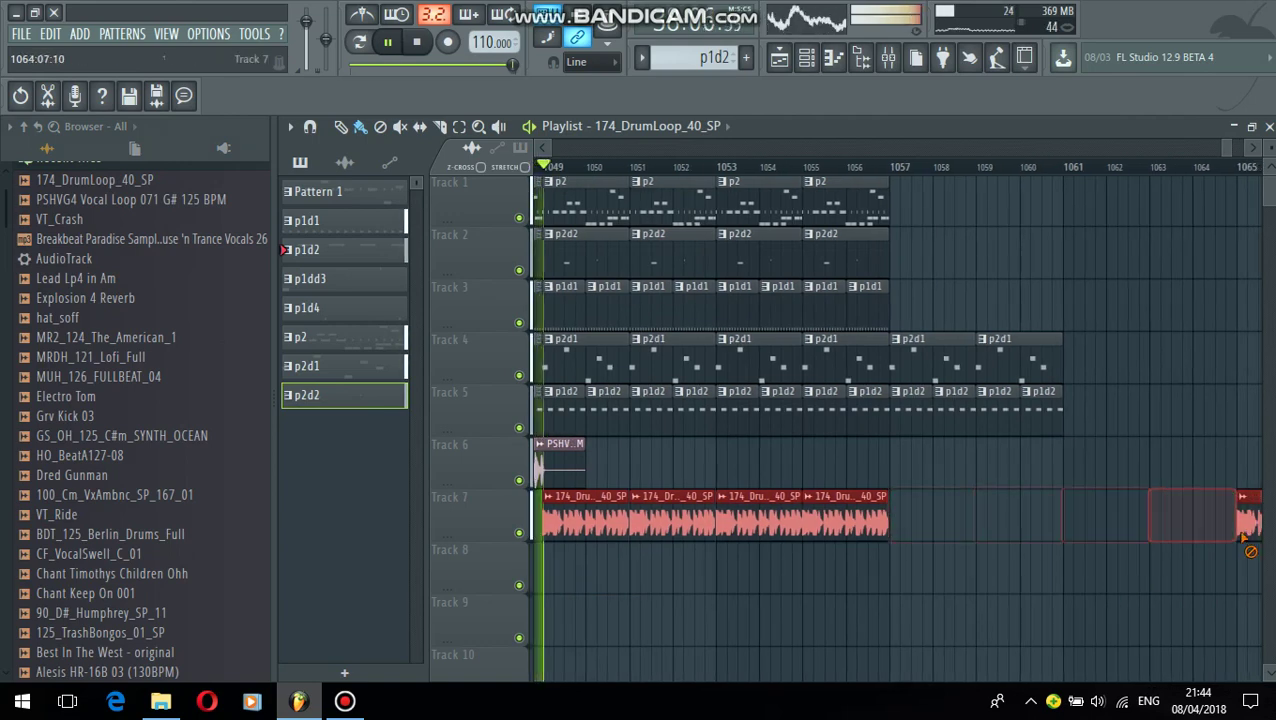
# Continue the 174_DrumLoop_40_SP clips on Track 6 from bar 1057 to bar 1067 and check the sample's channel settings
pyautogui.moveTo(893, 464); pyautogui.dragTo(1255, 462)
pyautogui.doubleClick(745, 520)
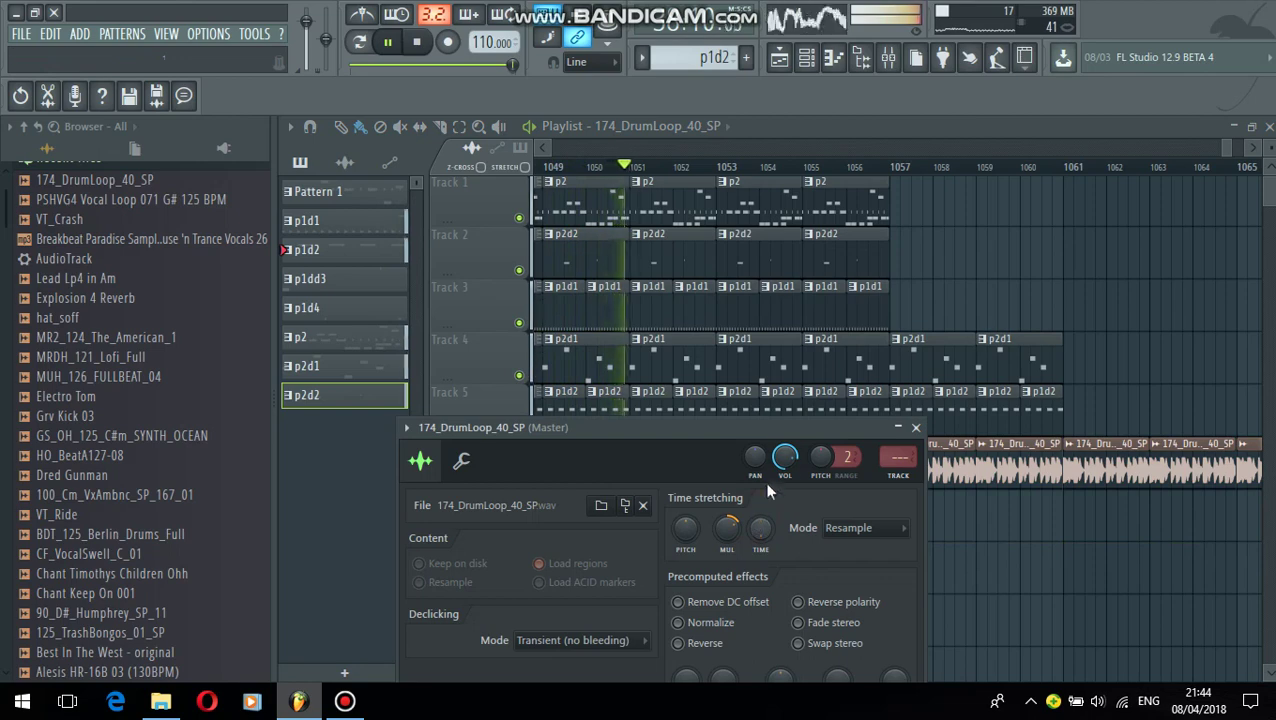
pyautogui.rightClick(1046, 534)
# Extend the p2 clips on Track 1 from bar 1057 to bar 1073 and the p2d2 clips on Track 2 from bar 1057 to bar 1071
pyautogui.click(860, 191)
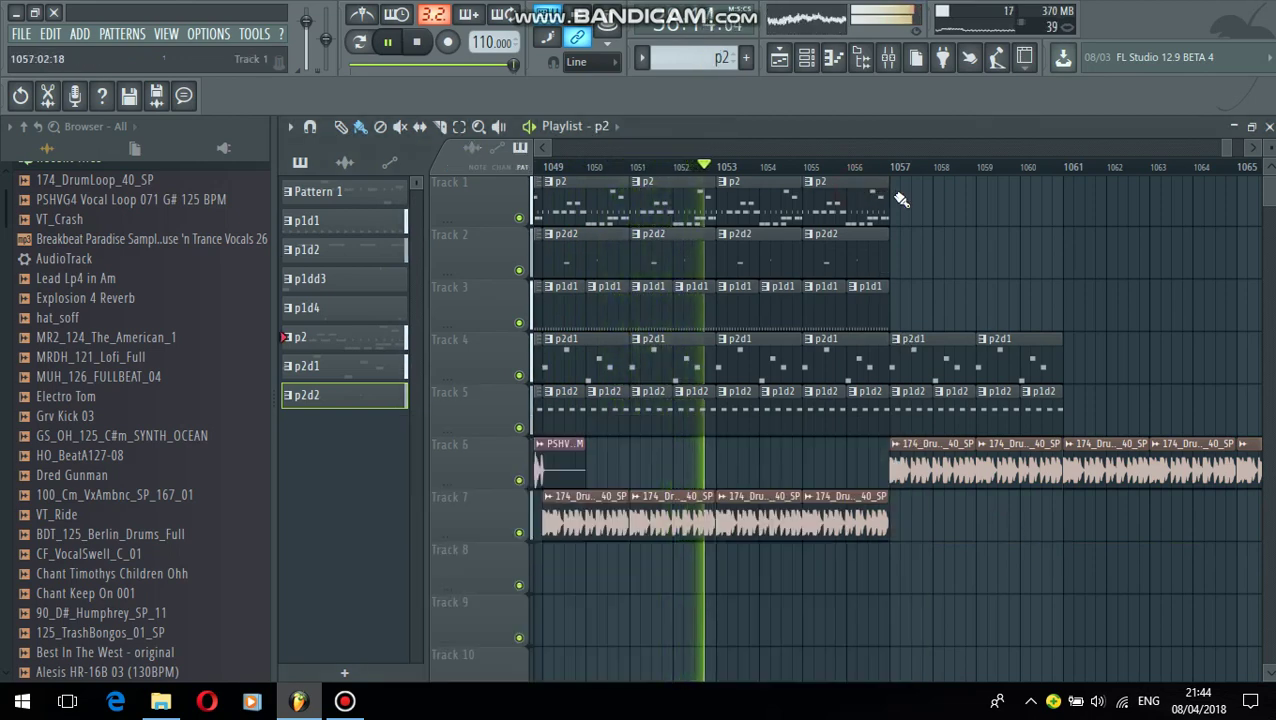
pyautogui.moveTo(899, 197)
pyautogui.mouseDown()
pyautogui.moveTo(940, 214)
pyautogui.moveTo(1257, 205)
pyautogui.moveTo(1230, 208)
pyautogui.mouseUp()
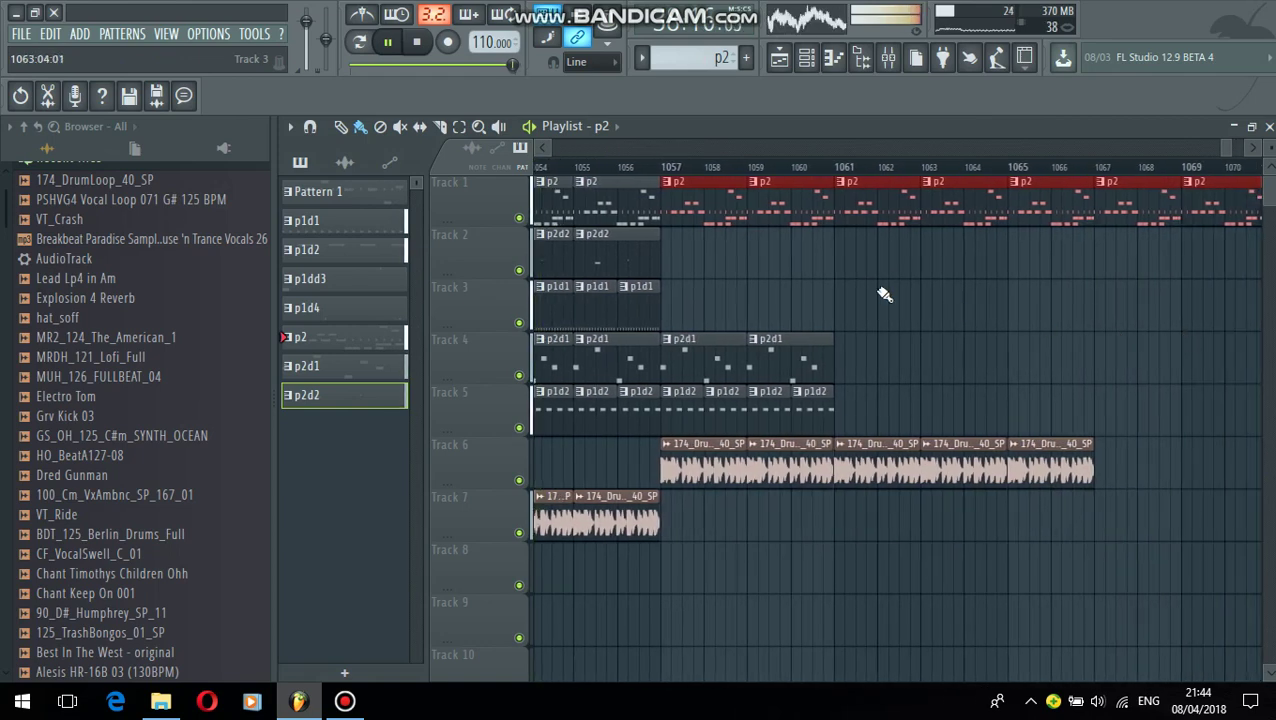
pyautogui.click(645, 256)
pyautogui.moveTo(662, 256)
pyautogui.mouseDown()
pyautogui.moveTo(678, 239)
pyautogui.moveTo(1202, 370)
pyautogui.moveTo(1255, 368)
pyautogui.mouseUp()
# Extend the p1d1 clips on Track 3 from bar 1057 to bar 1071 and the p2d1 clips on Track 4 from bar 1061 to bar 1073
pyautogui.click(652, 305)
pyautogui.moveTo(672, 307); pyautogui.dragTo(1258, 443)
pyautogui.click(790, 356)
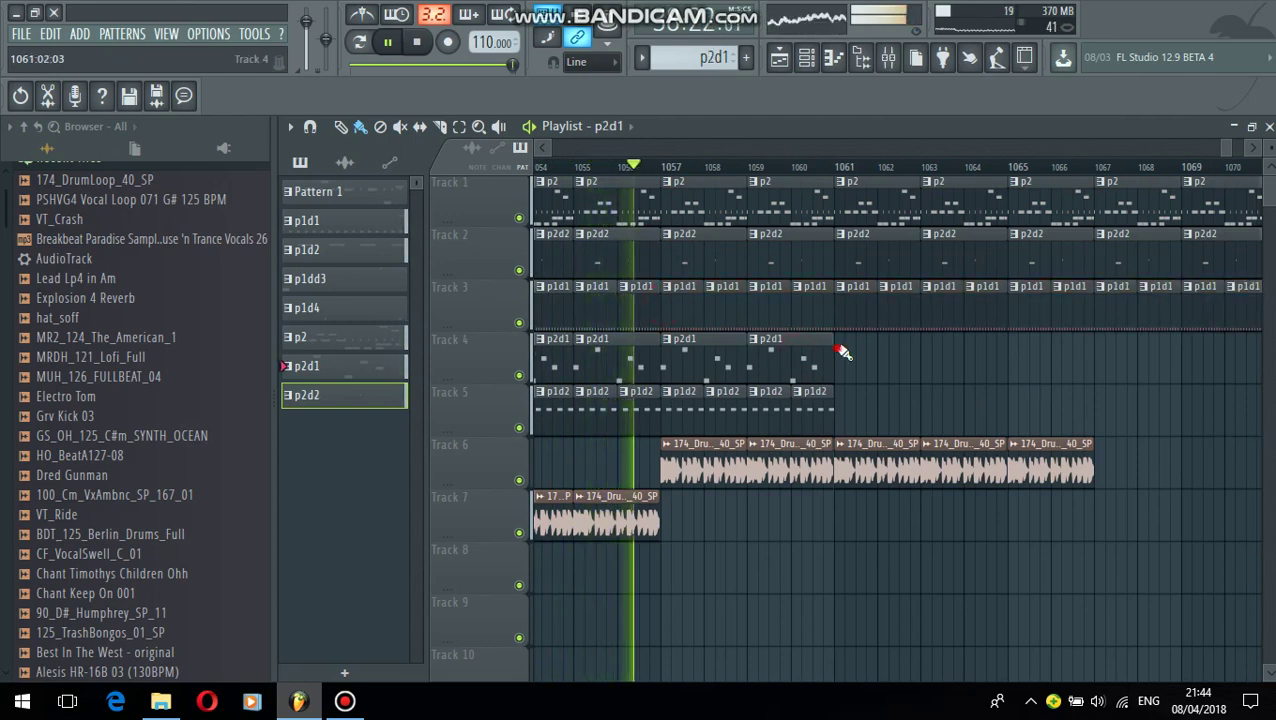
pyautogui.moveTo(845, 352); pyautogui.dragTo(1258, 360)
# Extend the p1d2 clips on Track 5 from bar 1061 to bar 1074 and the drum loops on Track 6 from bar 1067 to bar 1075
pyautogui.click(776, 412)
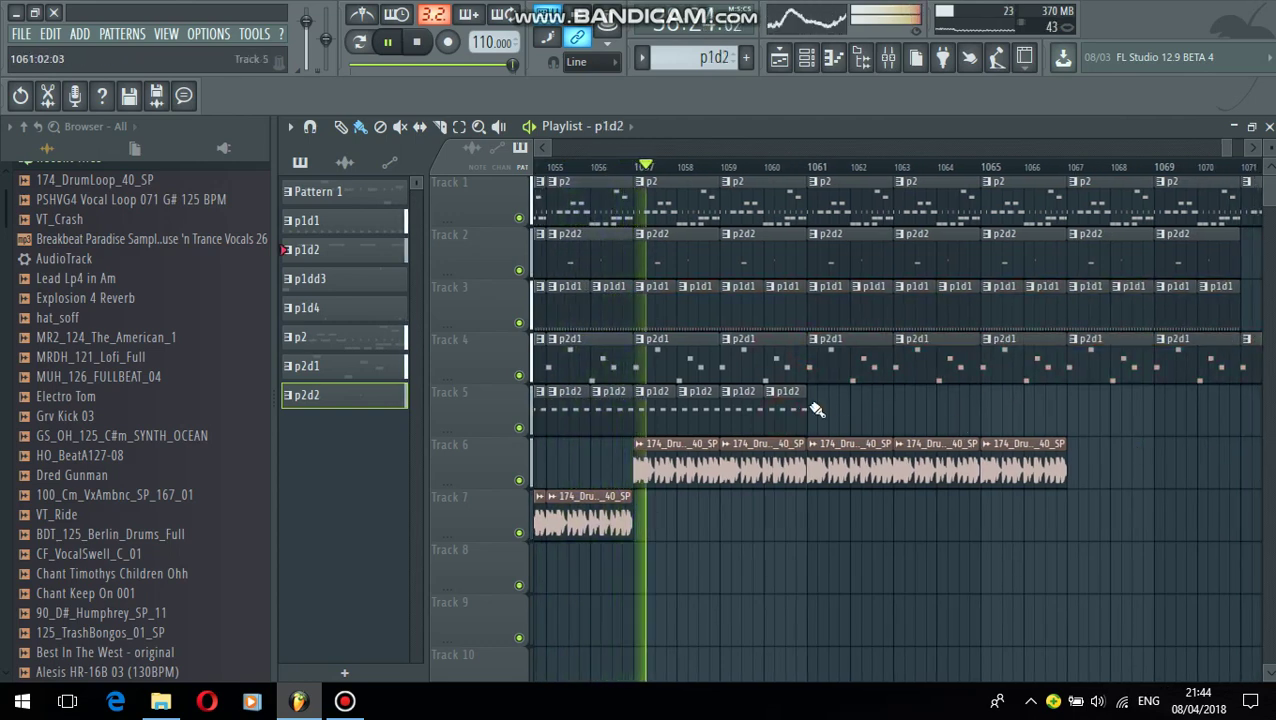
pyautogui.moveTo(810, 408); pyautogui.dragTo(1272, 510)
pyautogui.click(980, 456)
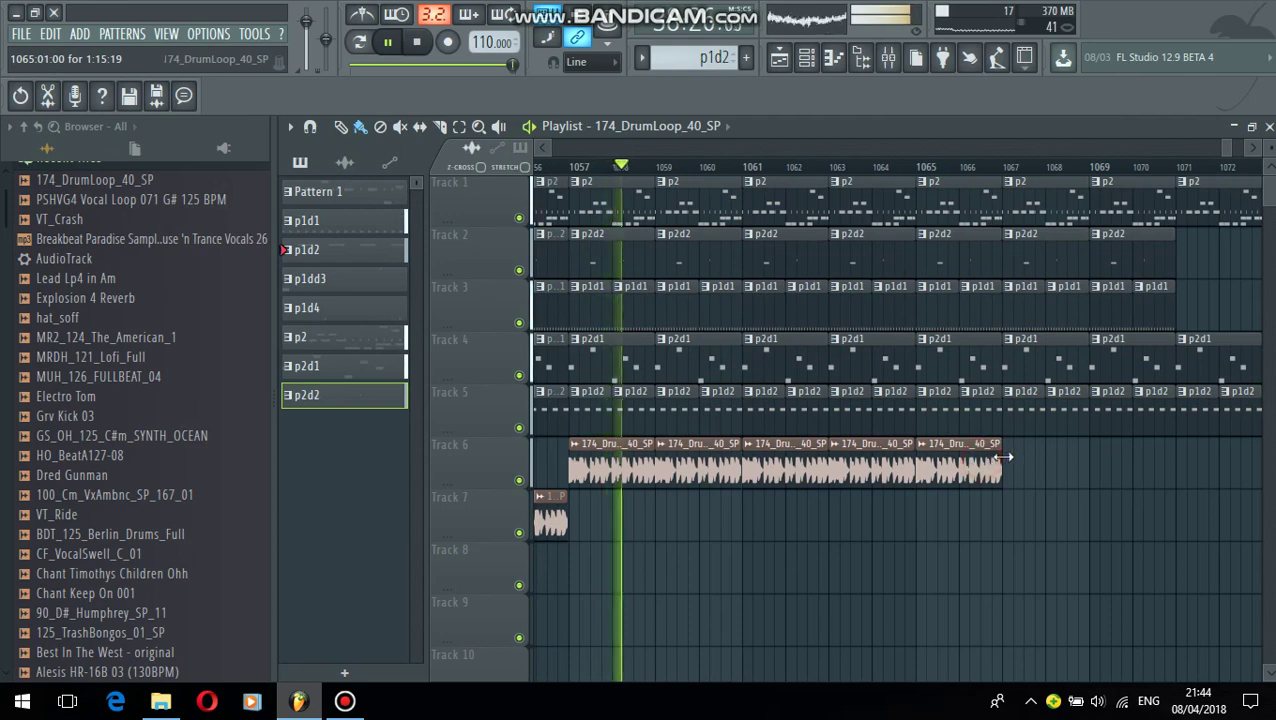
pyautogui.click(1005, 458)
pyautogui.moveTo(1065, 468); pyautogui.dragTo(1222, 512)
# Check the lead notes of the p2d1 pattern and set the Lead Lp4 in Am channel's volume to about 46%
pyautogui.doubleClick(758, 373)
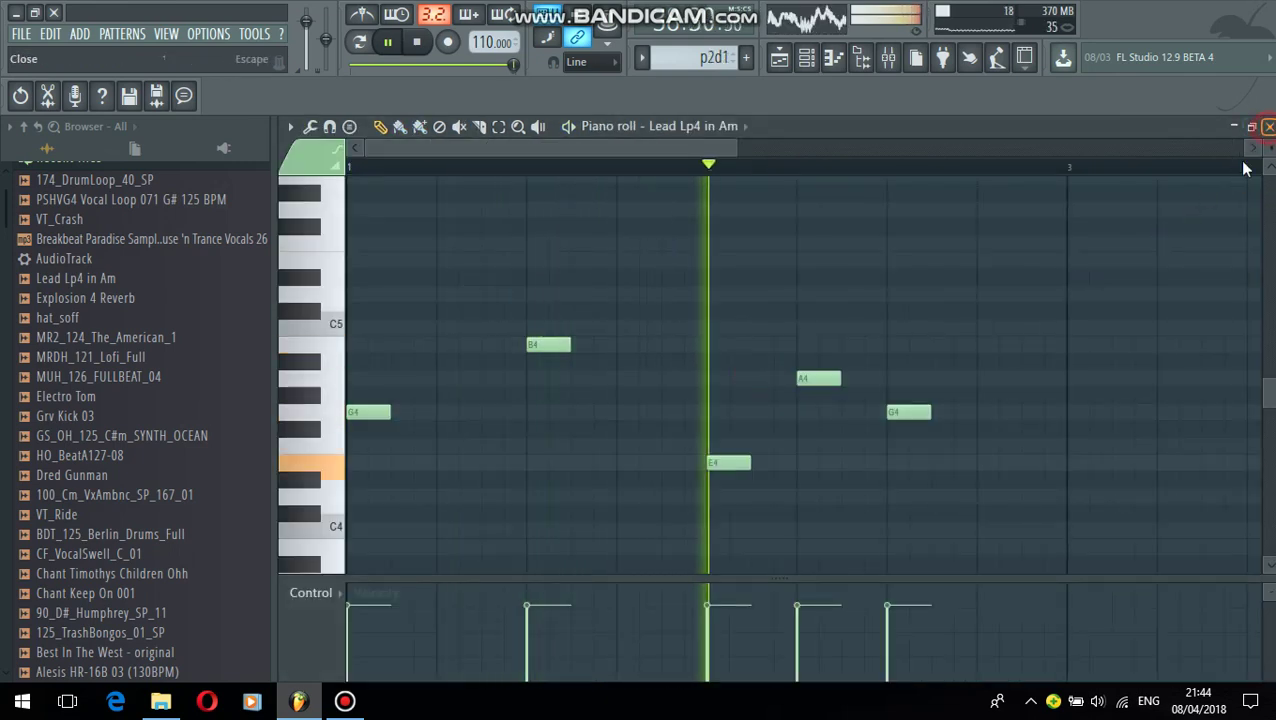
pyautogui.click(1269, 126)
pyautogui.scroll(-7, 576, 554)
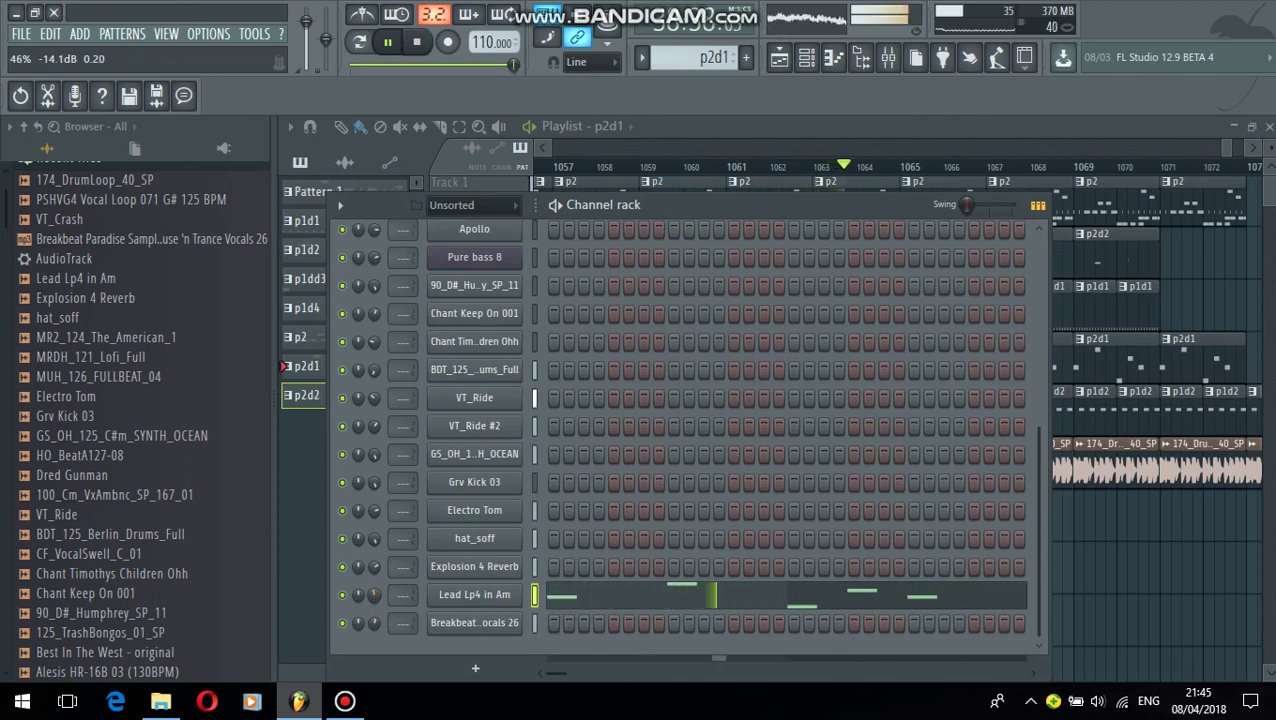
pyautogui.press('F6')
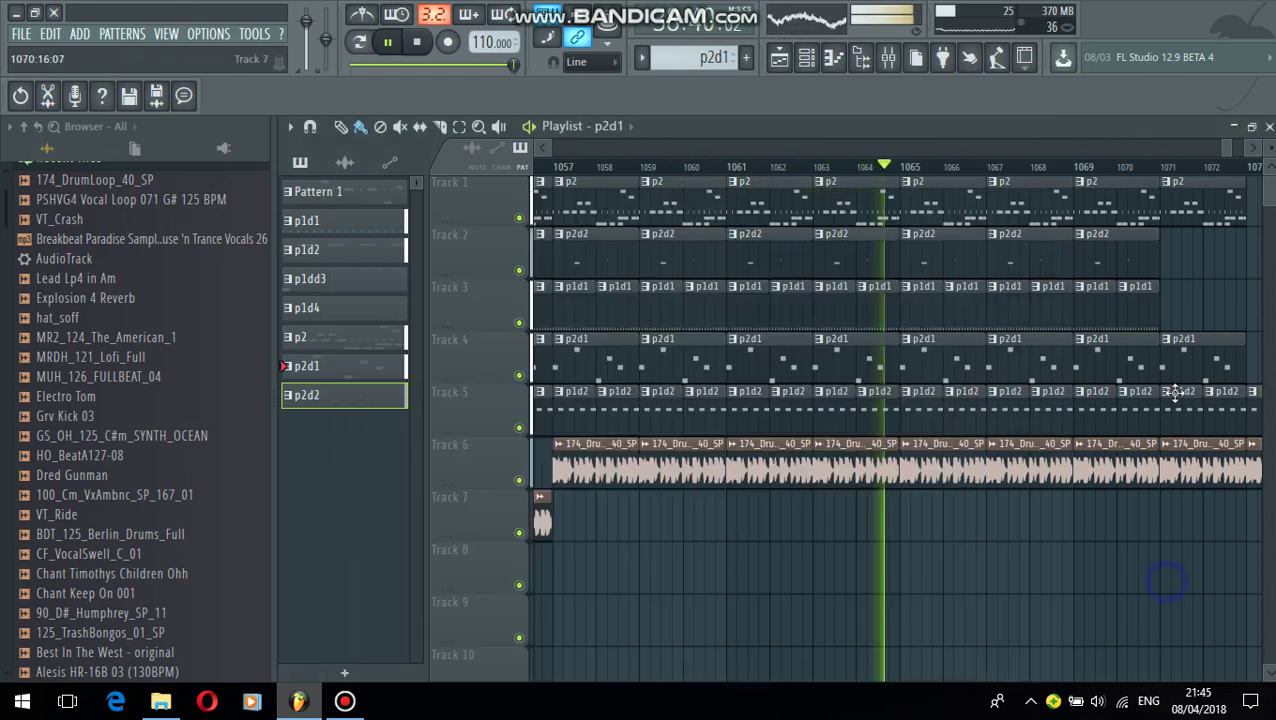
# Extend the p2d2 clips on Track 2 and the p1d1 clips on Track 3 from bar 1071 to bar 1085
pyautogui.moveTo(1168, 260)
pyautogui.mouseDown()
pyautogui.moveTo(1255, 280)
pyautogui.moveTo(1265, 355)
pyautogui.moveTo(1262, 340)
pyautogui.mouseUp()
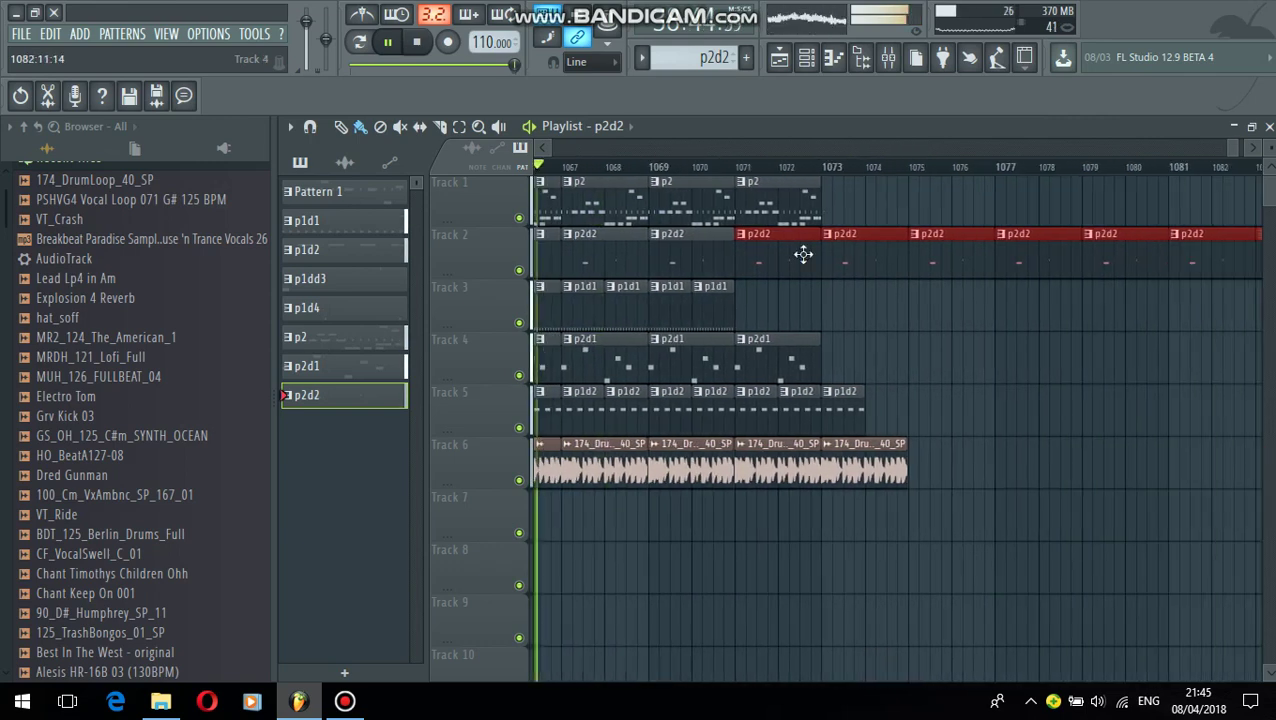
pyautogui.click(746, 307)
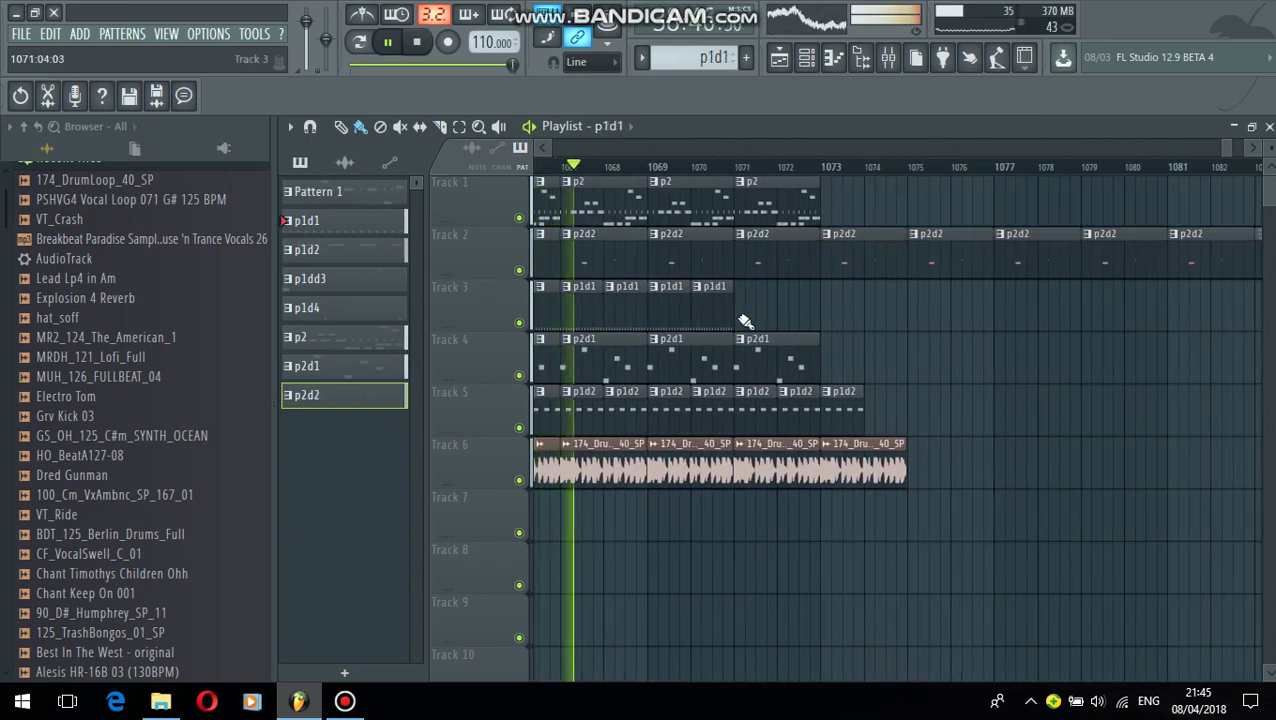
pyautogui.moveTo(746, 318)
pyautogui.mouseDown()
pyautogui.moveTo(1080, 305)
pyautogui.moveTo(855, 300)
pyautogui.mouseUp()
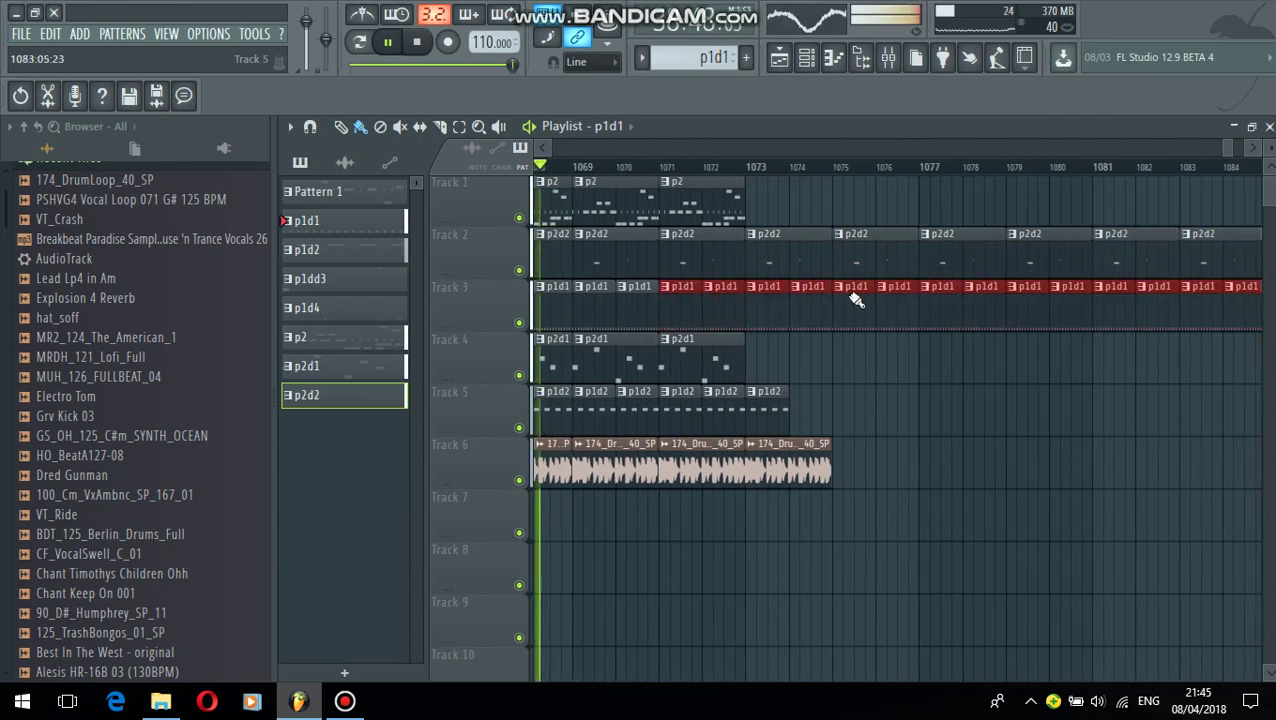
# Extend the p2 clips on Track 1 and the p2d1 clips on Track 4 from bar 1073 to bar 1087
pyautogui.click(740, 200)
pyautogui.moveTo(750, 195); pyautogui.dragTo(1250, 195)
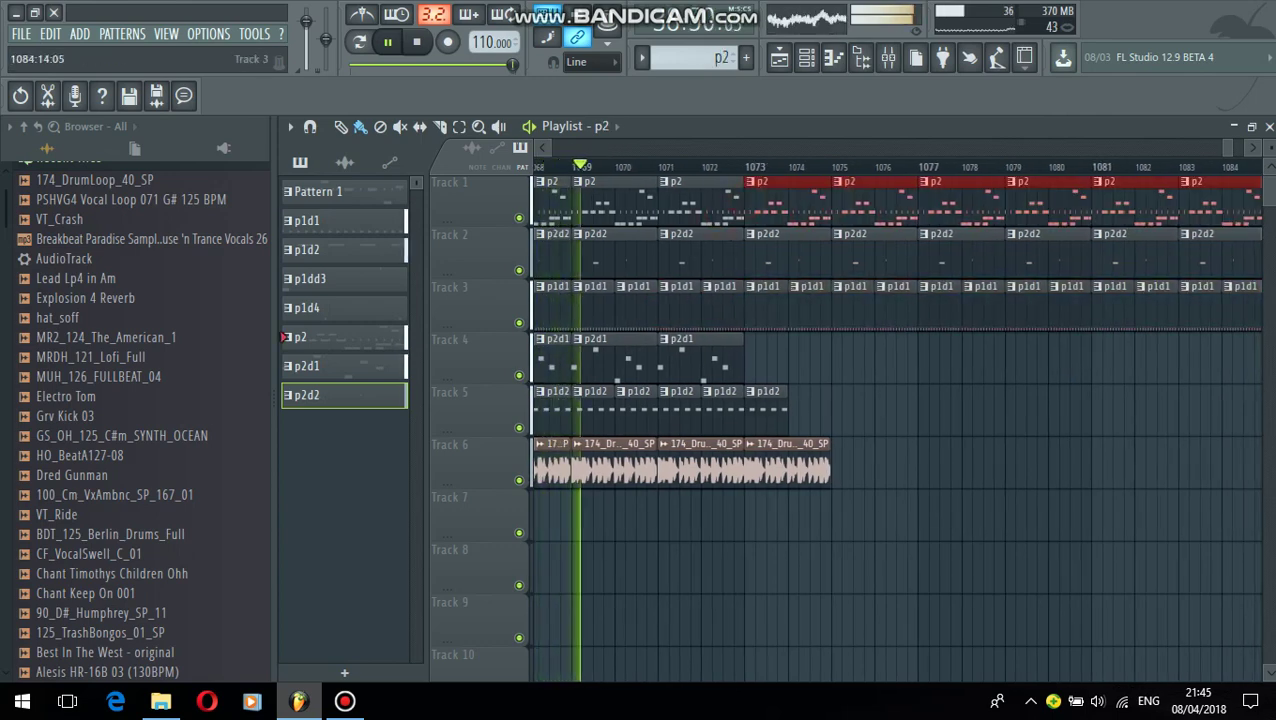
pyautogui.moveTo(1258, 300); pyautogui.dragTo(1260, 300)
pyautogui.click(703, 364)
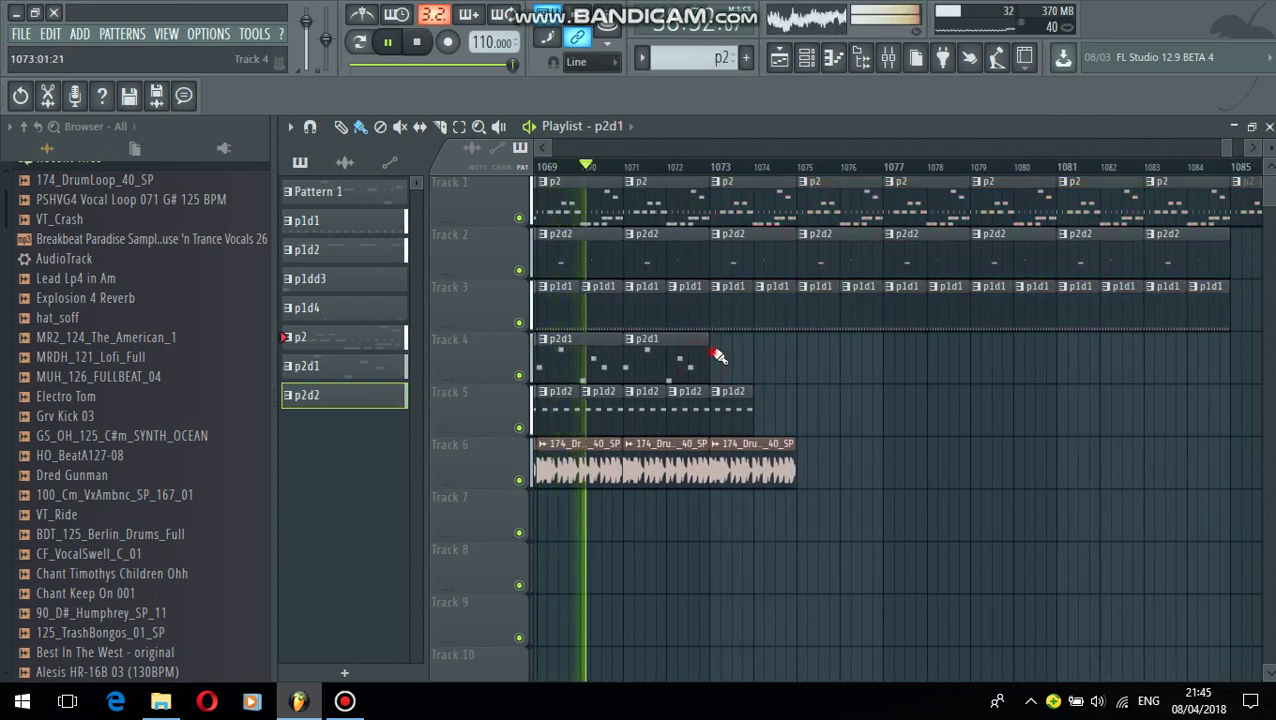
pyautogui.moveTo(718, 355); pyautogui.dragTo(1255, 358)
# Extend the p1d2 clips on Track 5 from bar 1074 to bar 1088 and the drum loops on Track 6 from bar 1075 to bar 1089
pyautogui.click(670, 402)
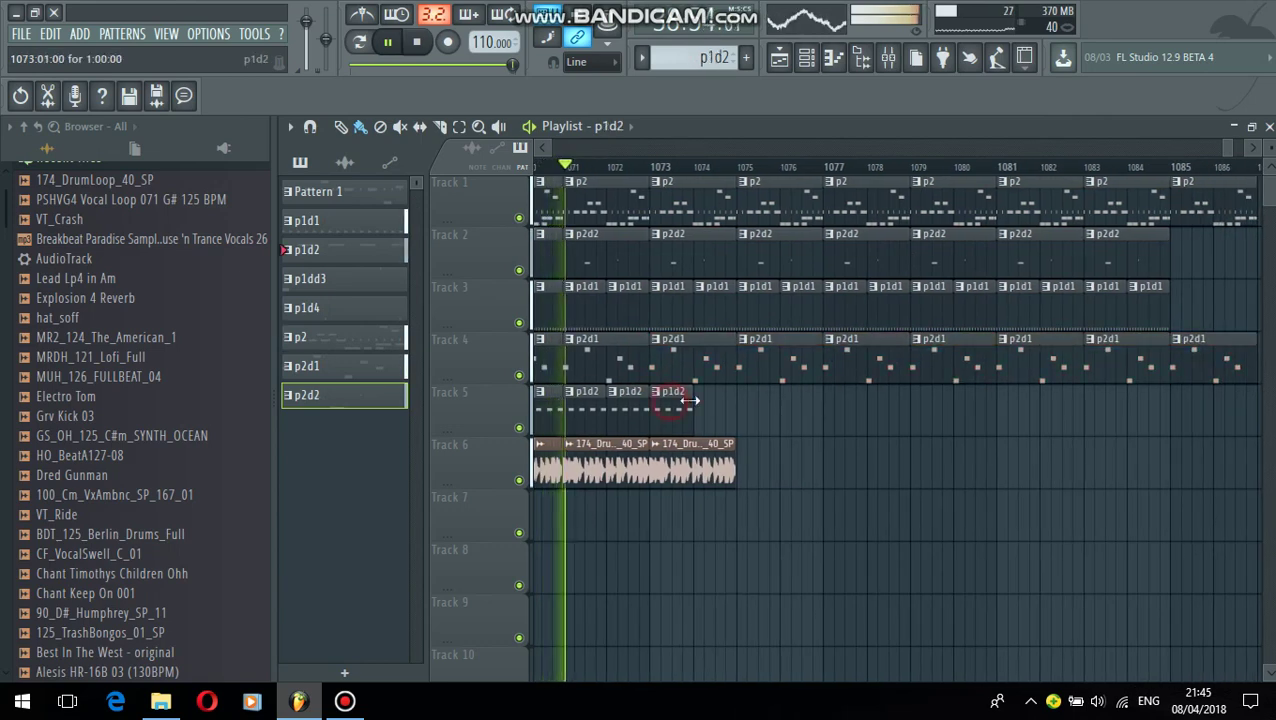
pyautogui.moveTo(700, 397); pyautogui.dragTo(1256, 398)
pyautogui.click(717, 462)
pyautogui.moveTo(745, 457)
pyautogui.mouseDown()
pyautogui.moveTo(1176, 524)
pyautogui.moveTo(1125, 455)
pyautogui.mouseUp()
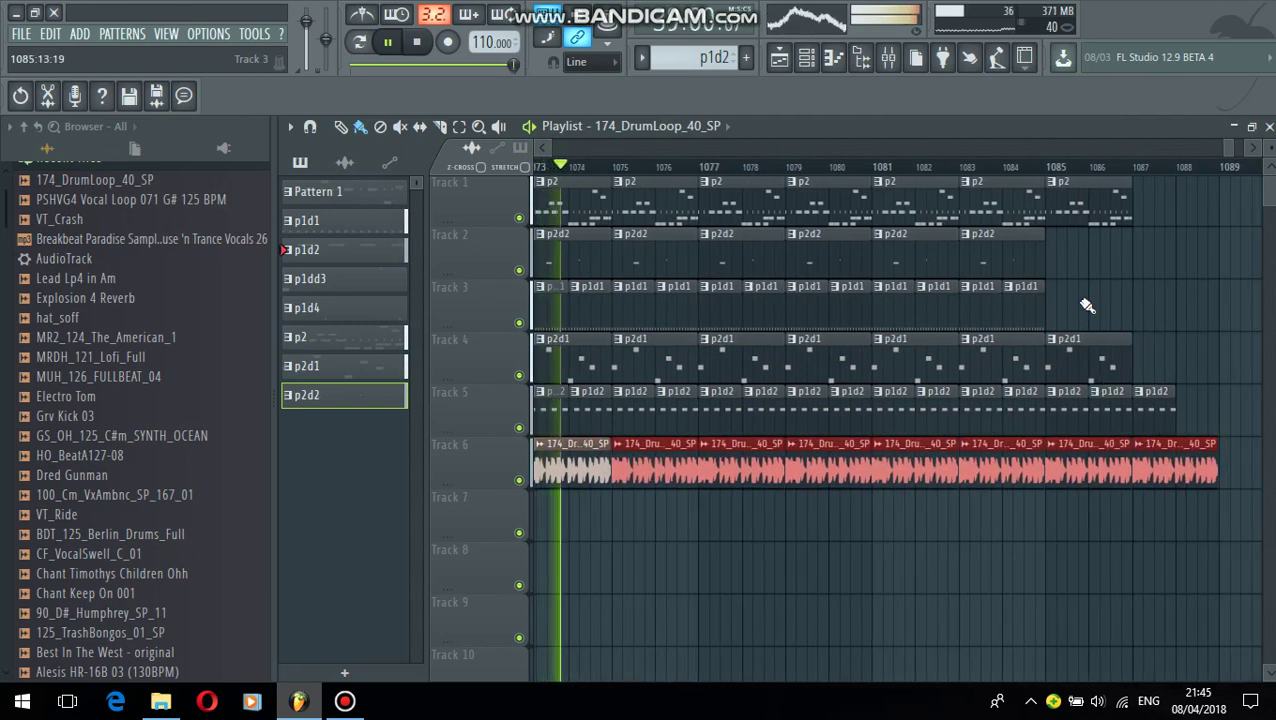
# Extend the p2d2 clips on Track 2 and the p1d1 clips on Track 3 from bar 1085 to bar 1095
pyautogui.click(1029, 272)
pyautogui.click(1056, 245)
pyautogui.rightClick(1085, 258)
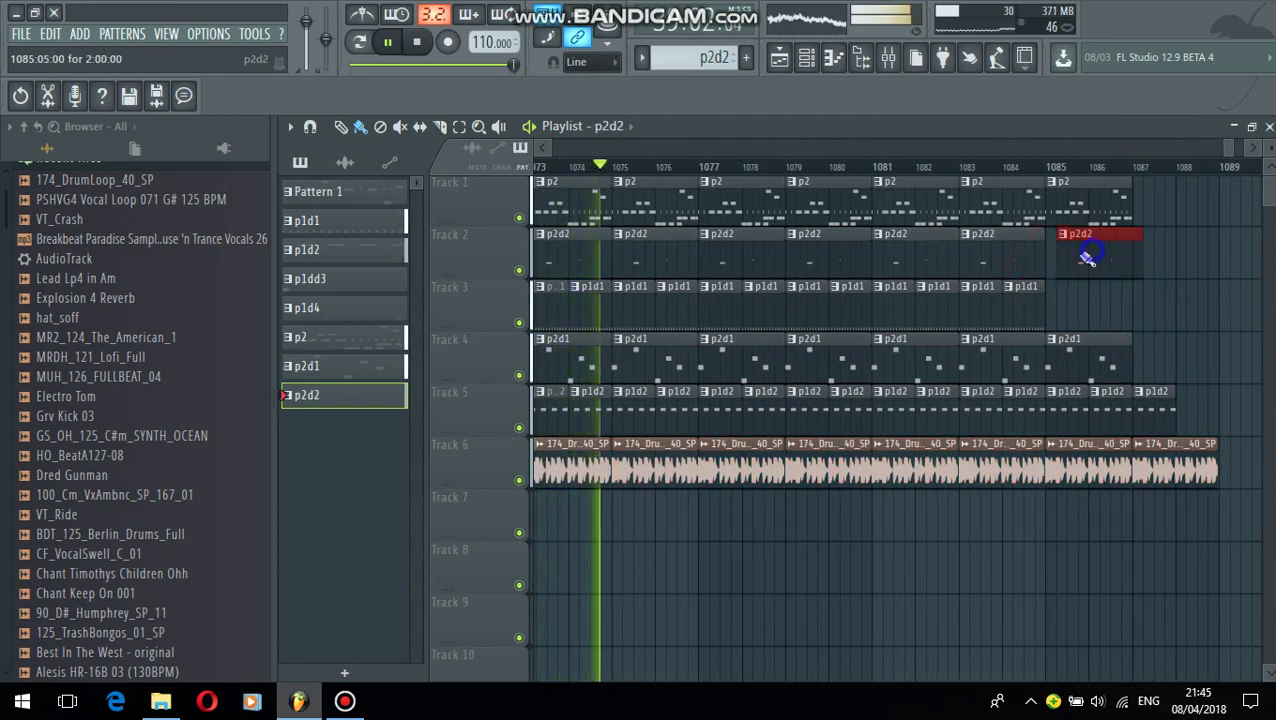
pyautogui.click(1003, 250)
pyautogui.moveTo(1057, 243)
pyautogui.mouseDown()
pyautogui.moveTo(1255, 285)
pyautogui.moveTo(1188, 328)
pyautogui.mouseUp()
pyautogui.click(837, 306)
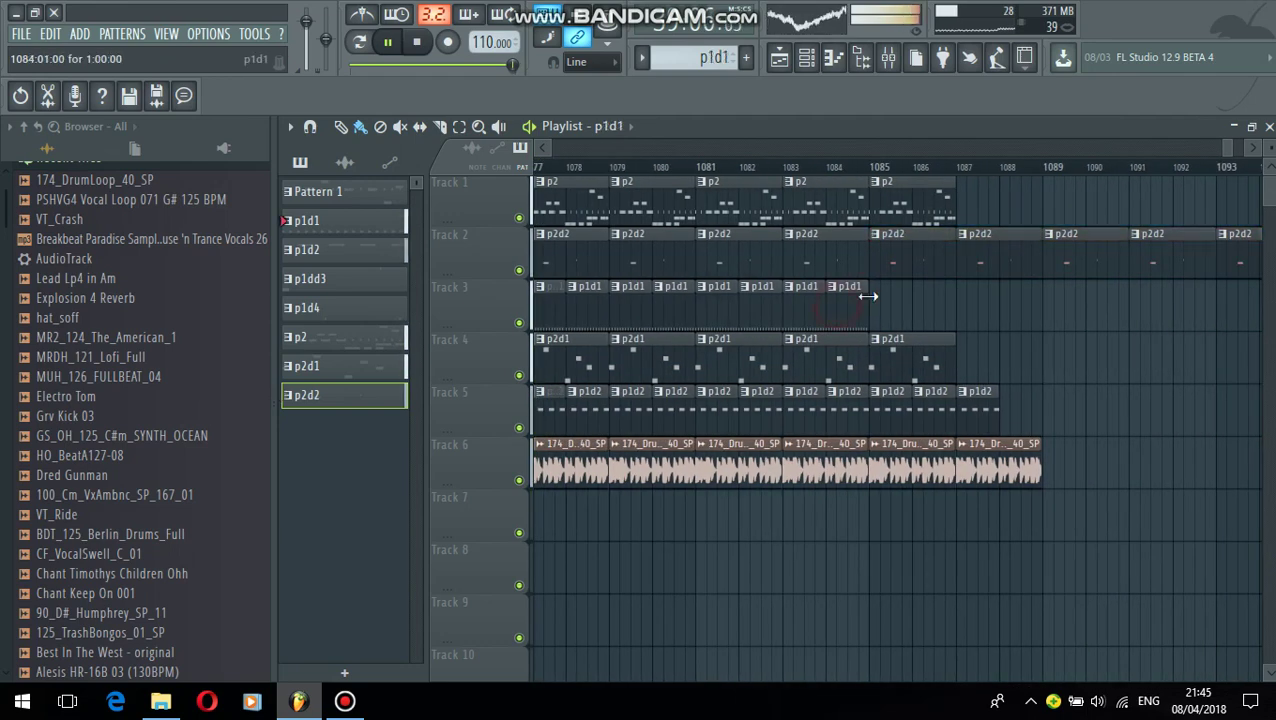
pyautogui.moveTo(953, 311)
pyautogui.mouseDown()
pyautogui.moveTo(1190, 373)
pyautogui.moveTo(1040, 385)
pyautogui.mouseUp()
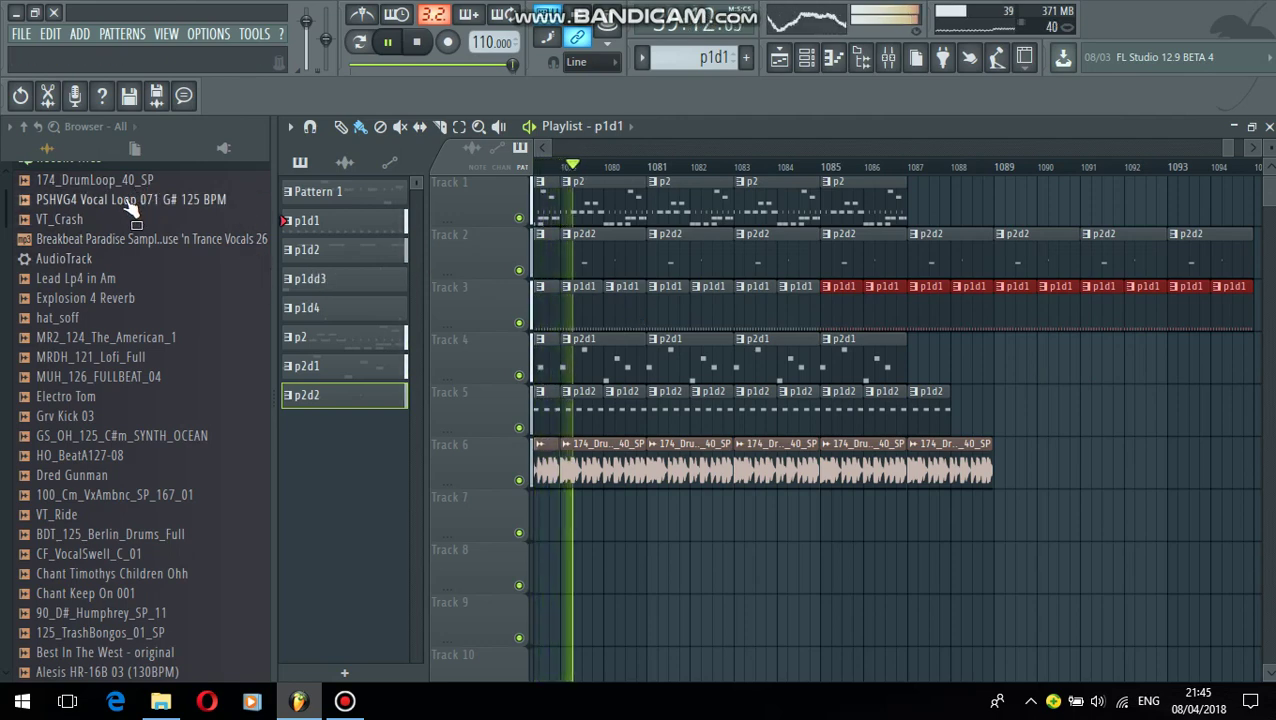
# Extend the p2 clips on Track 1 and the p2d1 clips on Track 4 from bar 1087 to bar 1101
pyautogui.click(895, 205)
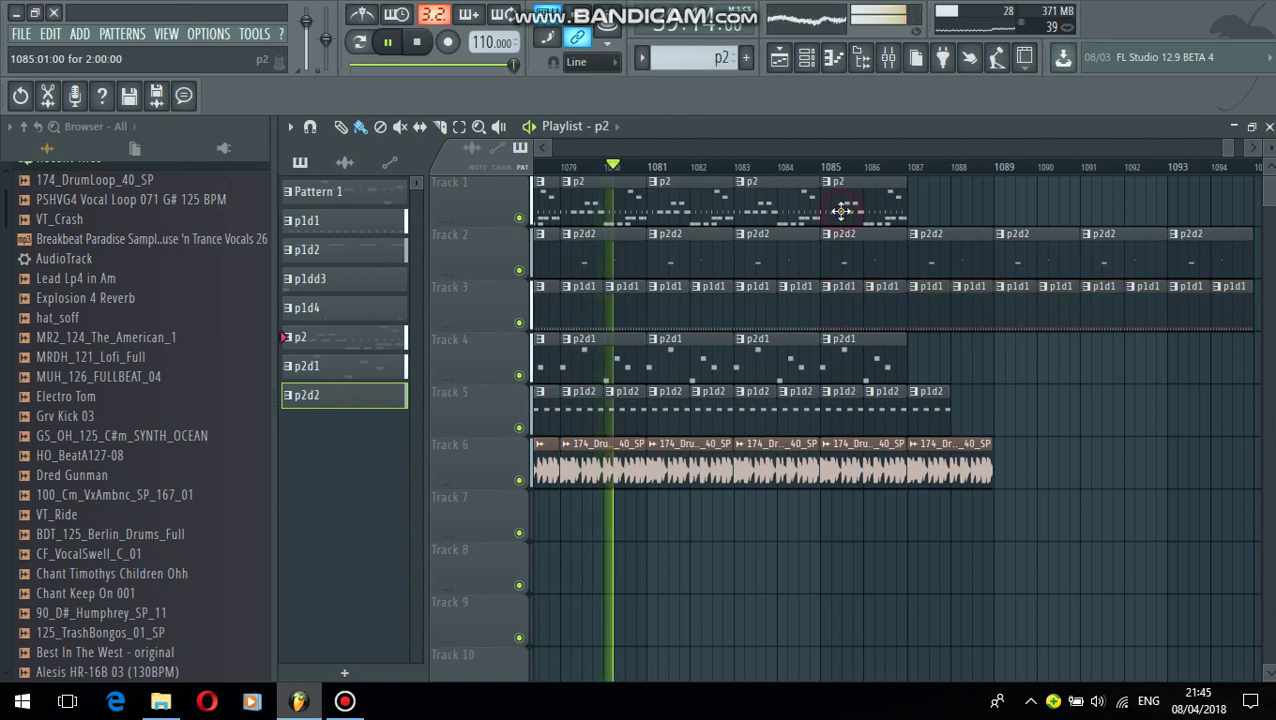
pyautogui.moveTo(916, 207); pyautogui.dragTo(1255, 210)
pyautogui.click(693, 362)
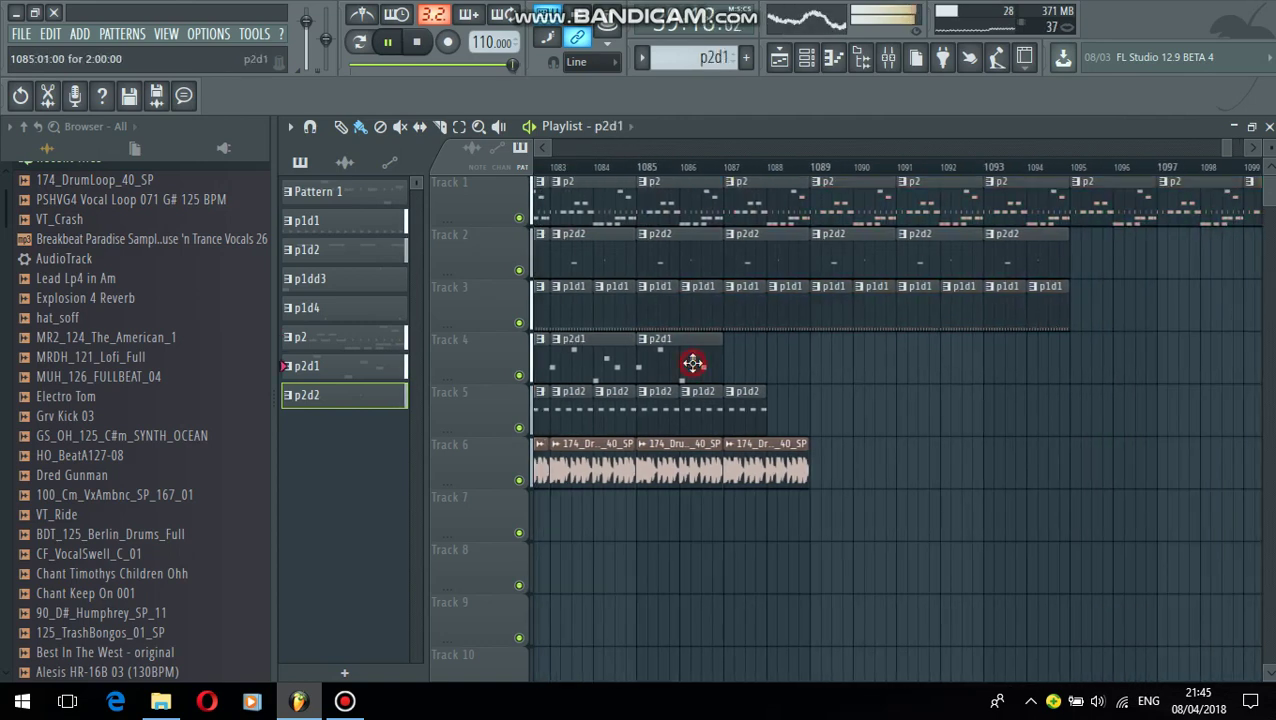
pyautogui.click(159, 703)
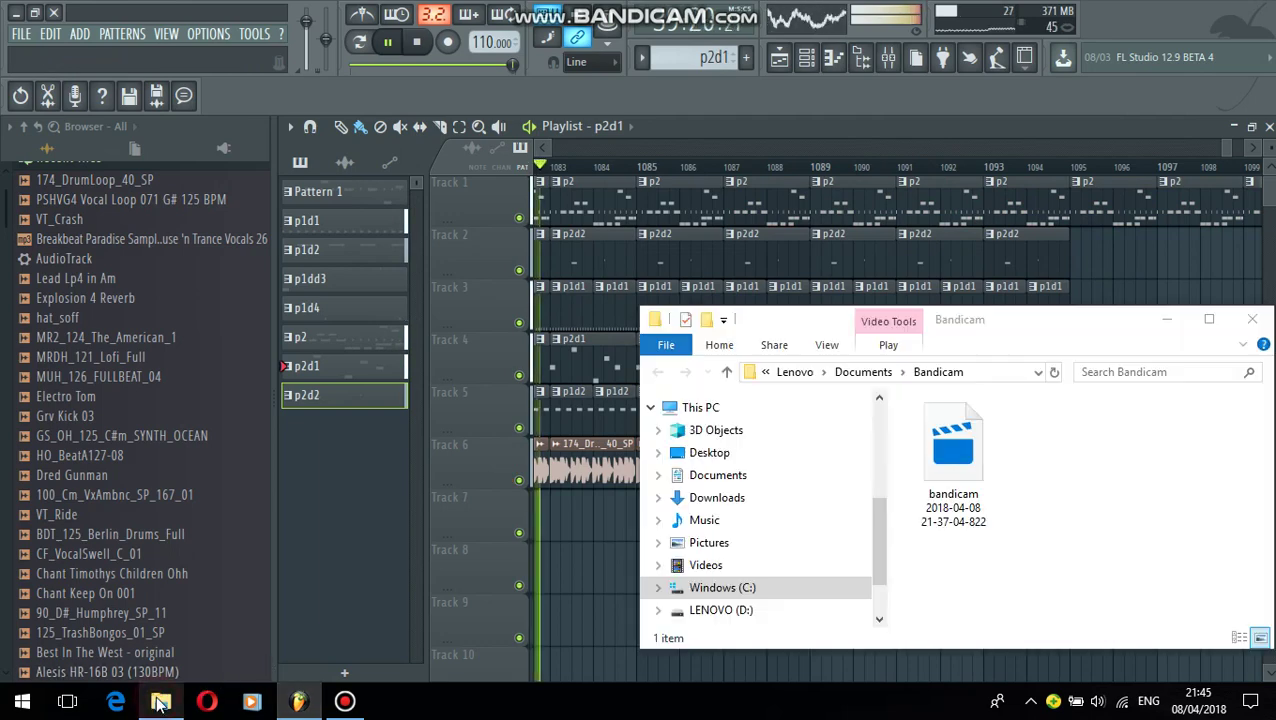
pyautogui.click(1255, 318)
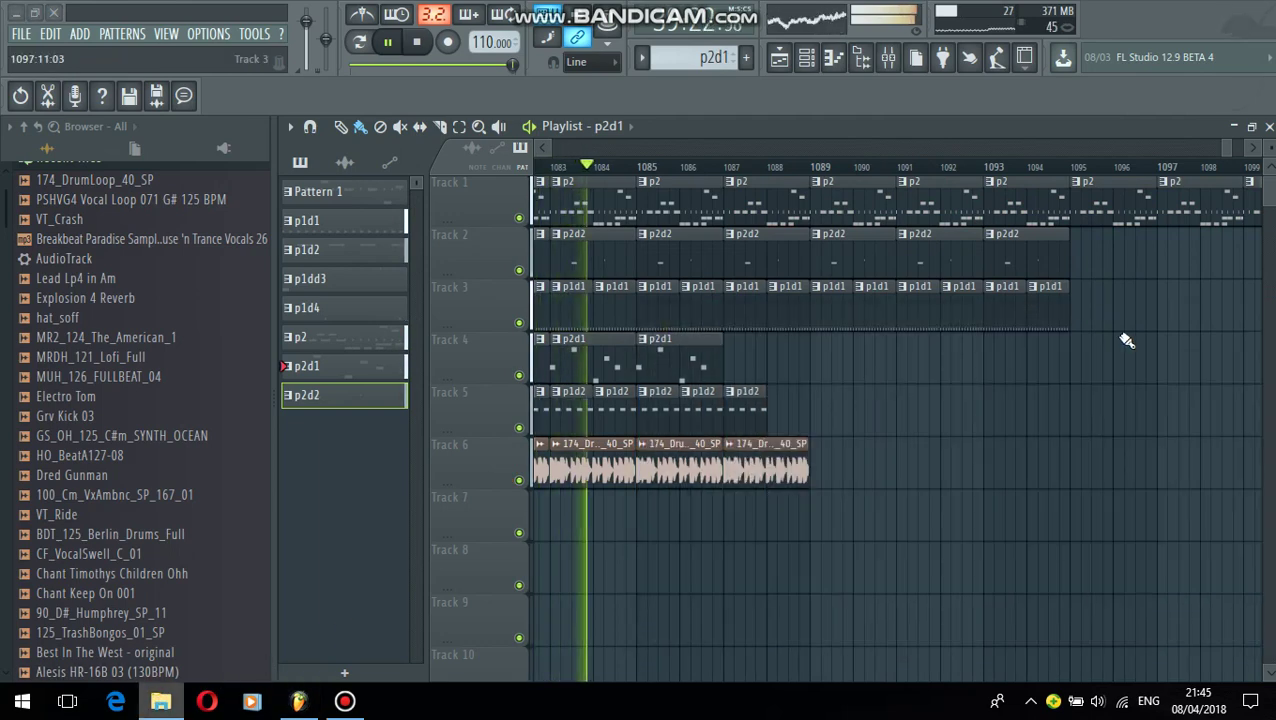
pyautogui.moveTo(729, 356); pyautogui.dragTo(1261, 436)
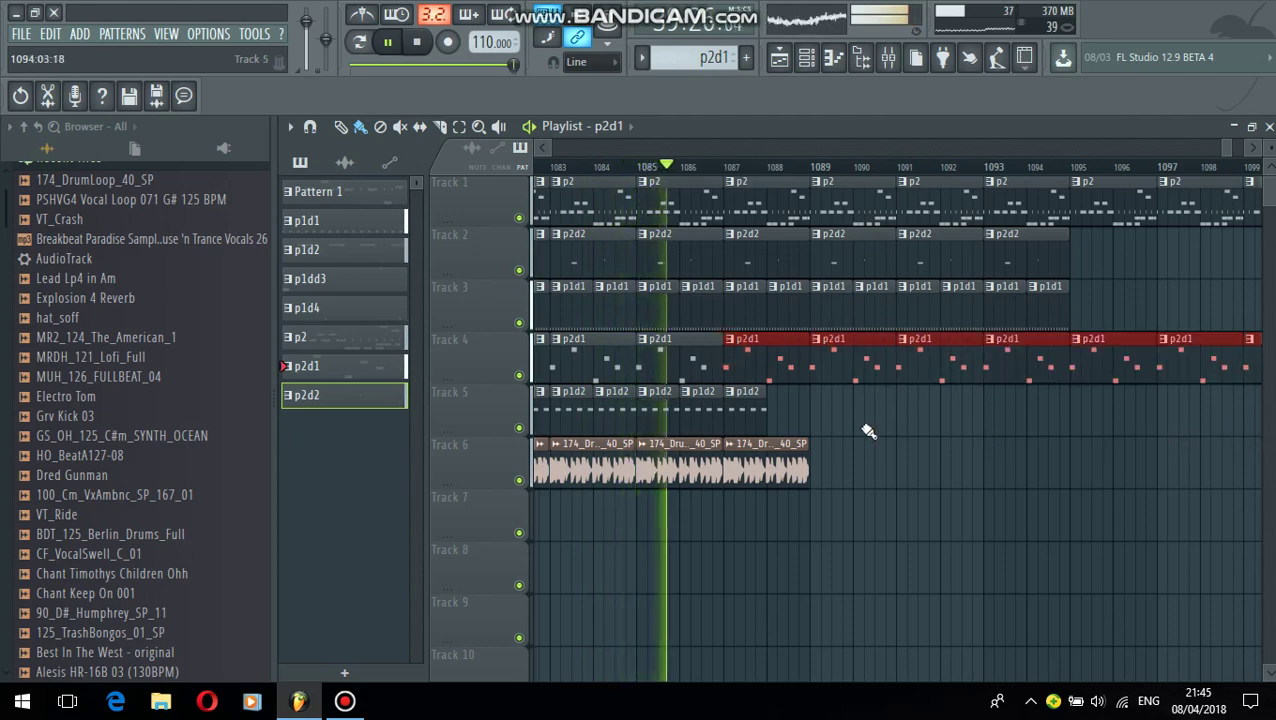
# Extend the p1d2 clips on Track 5 from bar 1088 to bar 1101 and the drum loops on Track 6 from bar 1089 to bar 1103
pyautogui.click(732, 412)
pyautogui.moveTo(777, 406)
pyautogui.mouseDown()
pyautogui.moveTo(1062, 450)
pyautogui.moveTo(1066, 490)
pyautogui.moveTo(1258, 480)
pyautogui.mouseUp()
pyautogui.click(735, 470)
pyautogui.moveTo(745, 465)
pyautogui.mouseDown()
pyautogui.moveTo(1262, 470)
pyautogui.moveTo(1092, 432)
pyautogui.mouseUp()
# Extend the p2d2 clips on Track 2 from bar 1095 to bar 1107 and the p1d1 clips on Track 3 from bar 1095 to bar 1112
pyautogui.click(943, 262)
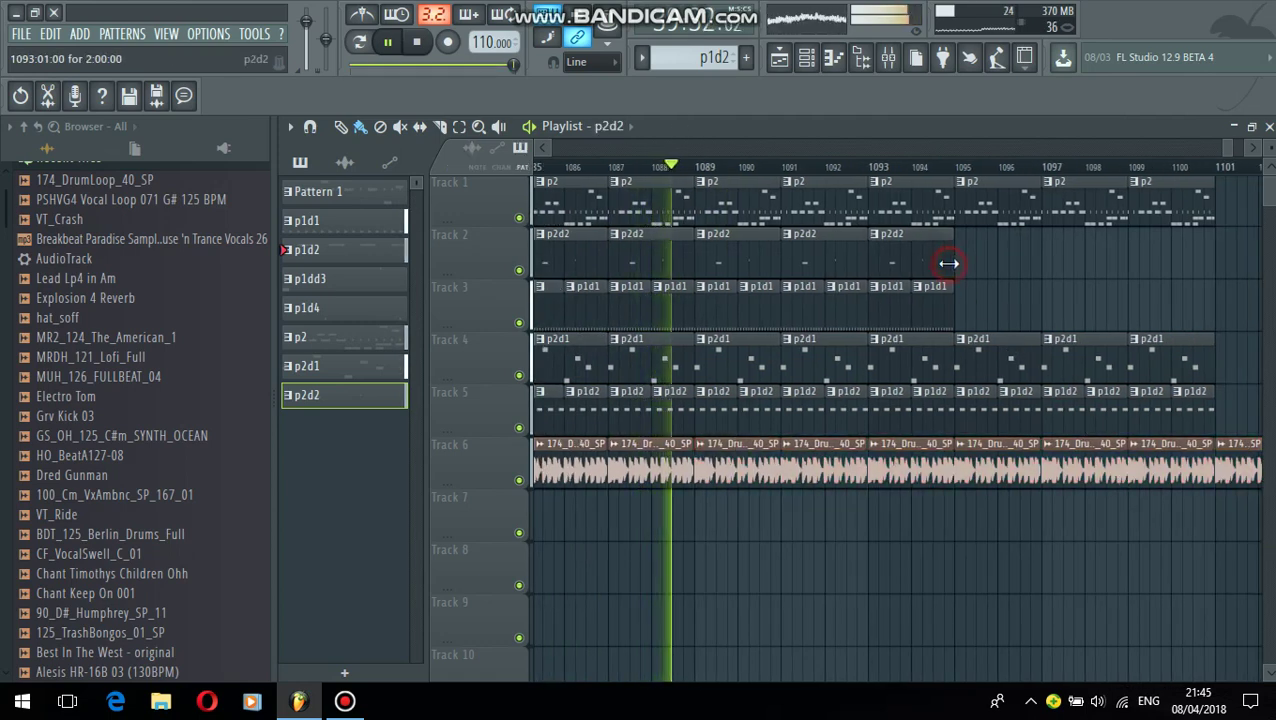
pyautogui.moveTo(958, 253)
pyautogui.mouseDown()
pyautogui.moveTo(1042, 276)
pyautogui.moveTo(1255, 265)
pyautogui.moveTo(987, 334)
pyautogui.mouseUp()
pyautogui.click(760, 308)
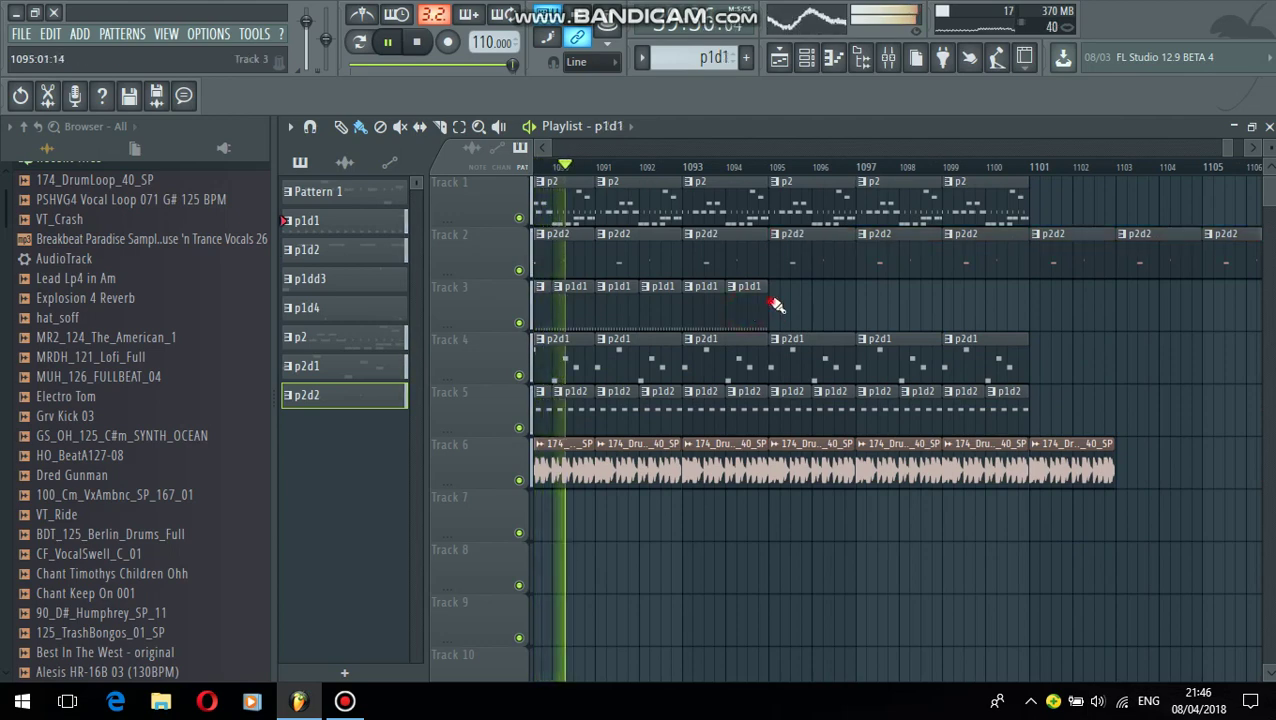
pyautogui.moveTo(776, 305)
pyautogui.mouseDown()
pyautogui.moveTo(1255, 370)
pyautogui.moveTo(1248, 404)
pyautogui.moveTo(1031, 330)
pyautogui.mouseUp()
# From bar 1101, extend the p2 and p2d1 clips on Tracks 1 and 4 to bar 1115 and the p1d2 clips on Track 5 to bar 1114
pyautogui.click(818, 204)
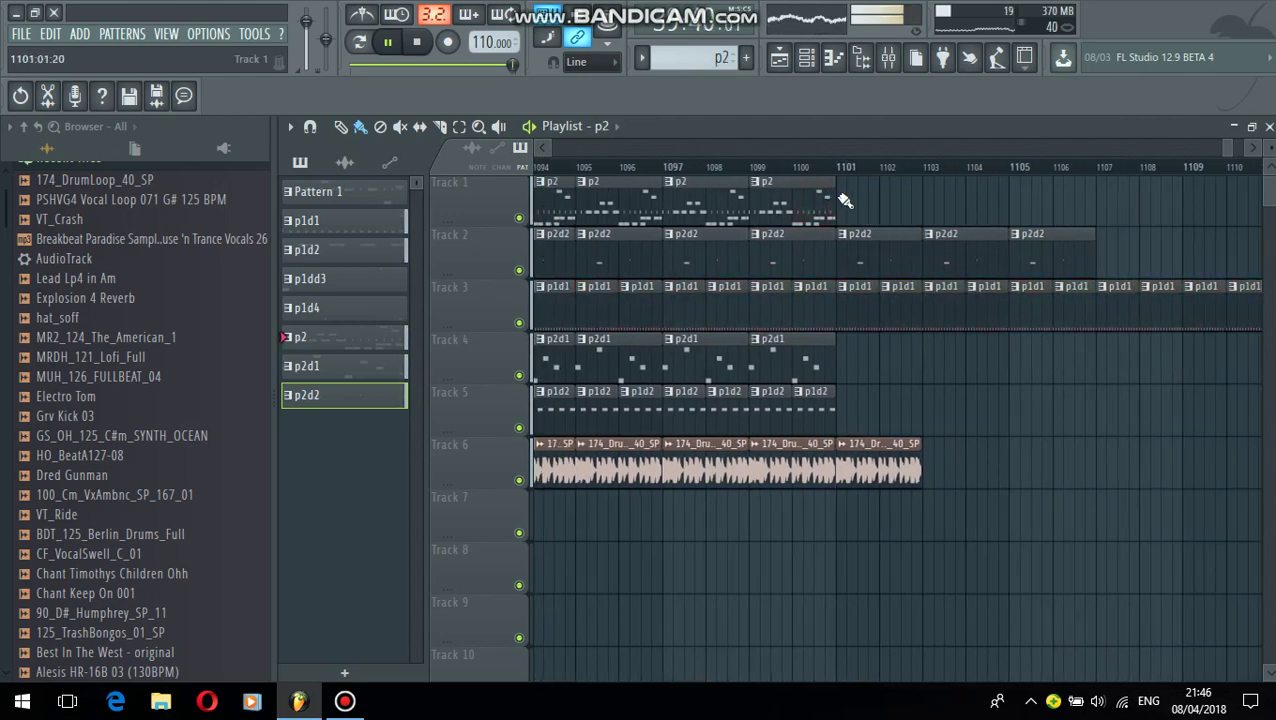
pyautogui.moveTo(957, 225); pyautogui.dragTo(1245, 205)
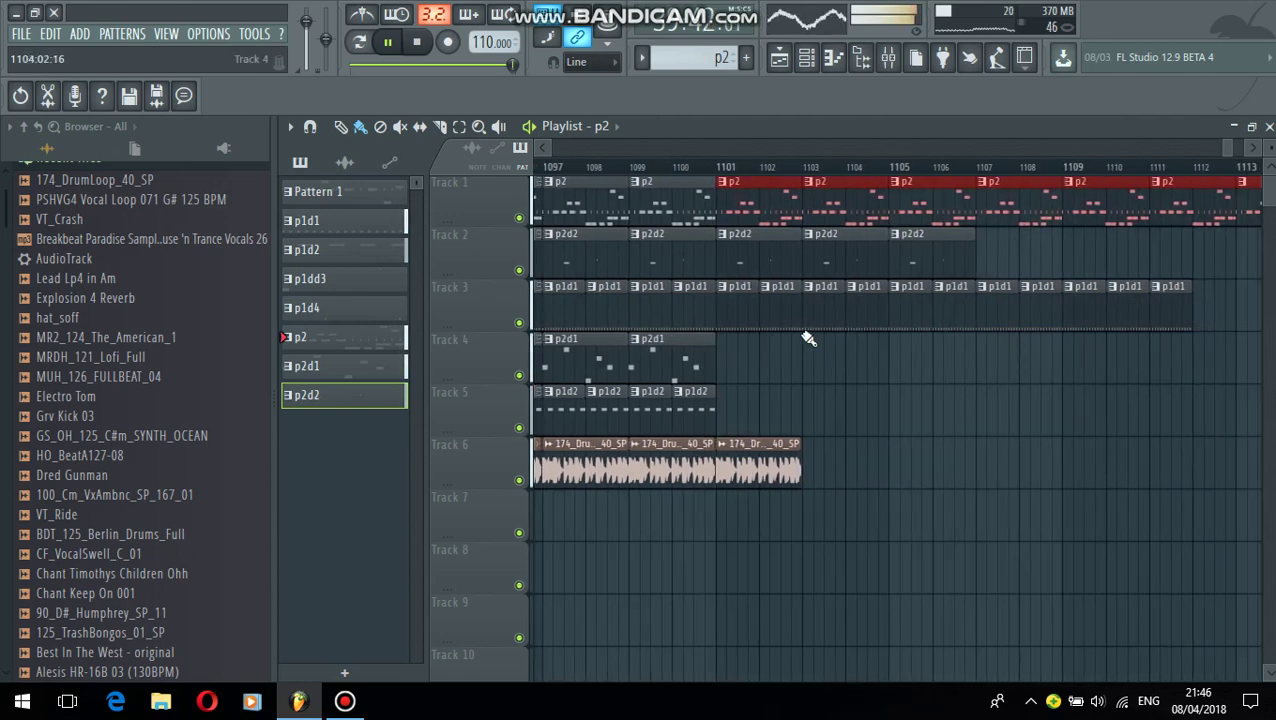
pyautogui.click(690, 352)
pyautogui.moveTo(727, 347)
pyautogui.mouseDown()
pyautogui.moveTo(1199, 441)
pyautogui.moveTo(1146, 437)
pyautogui.mouseUp()
pyautogui.click(673, 399)
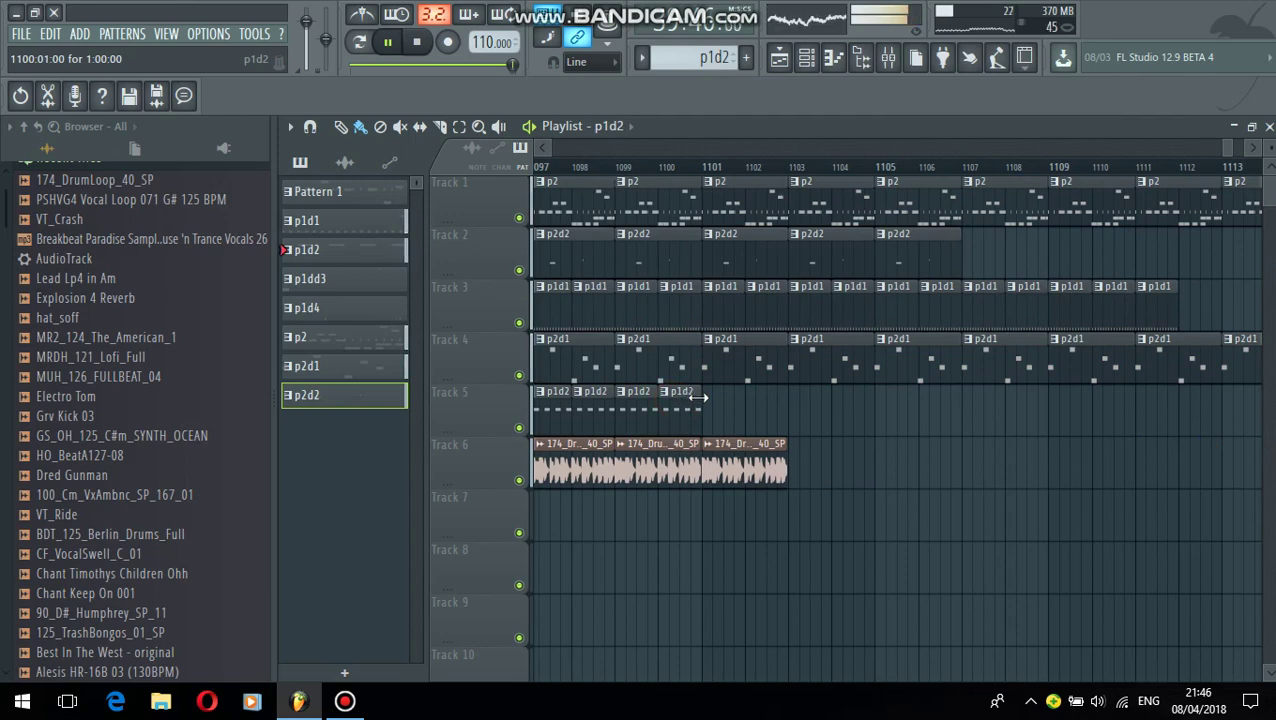
pyautogui.moveTo(710, 398); pyautogui.dragTo(1258, 492)
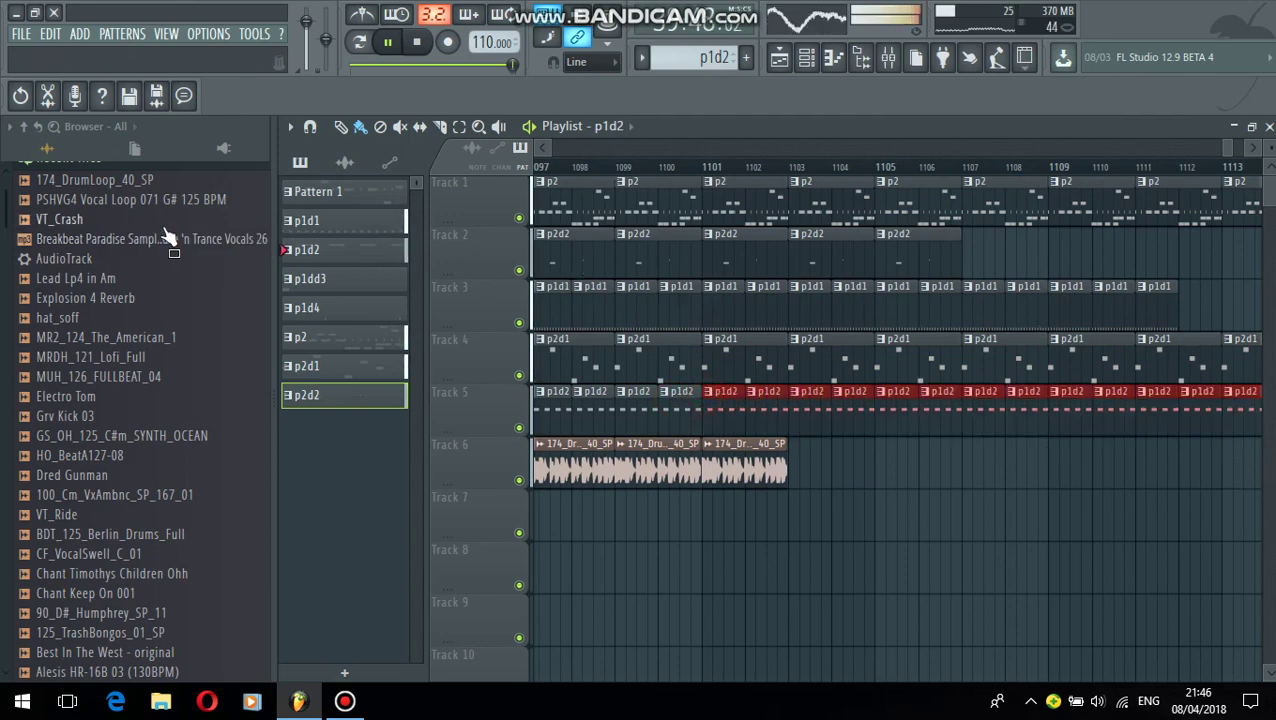
# Try the PSHVG4 Vocal Loop 071 G# 125 BPM on Track 7 near bar 1097 and, after removing it, at bar 1103
pyautogui.moveTo(115, 205); pyautogui.dragTo(377, 418)
pyautogui.moveTo(503, 523); pyautogui.dragTo(538, 526)
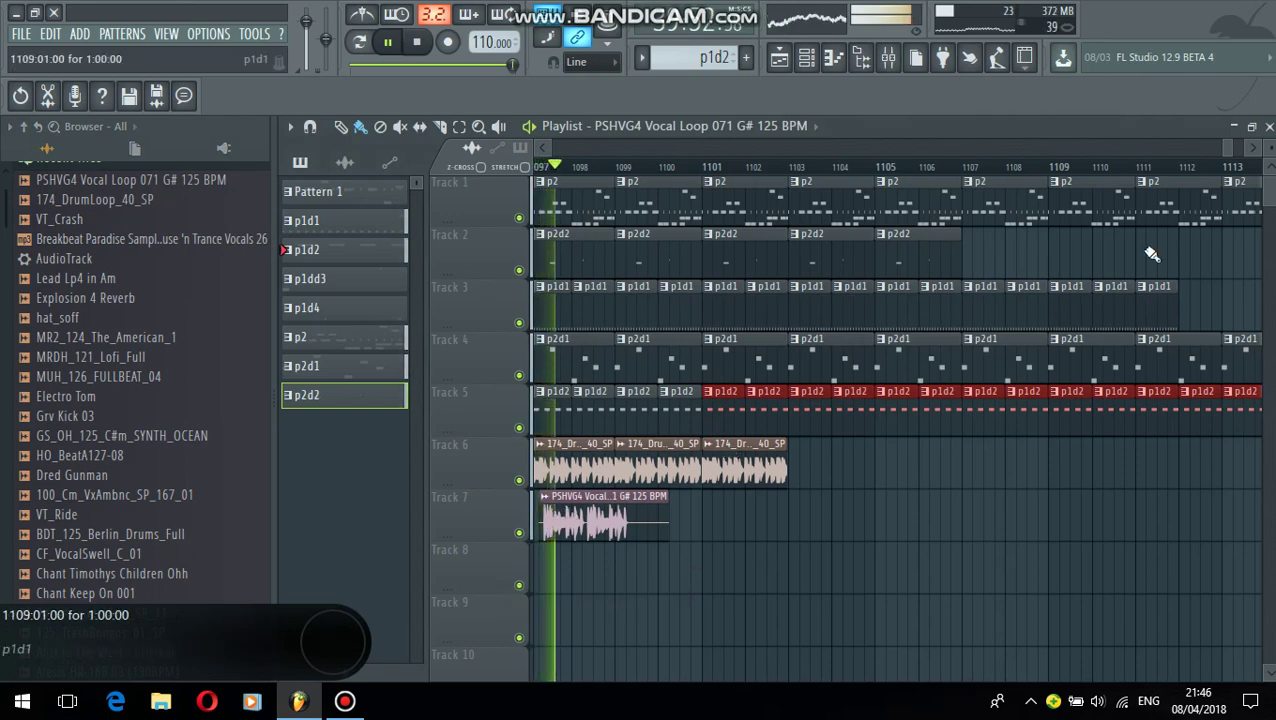
pyautogui.moveTo(1230, 147); pyautogui.dragTo(1225, 158)
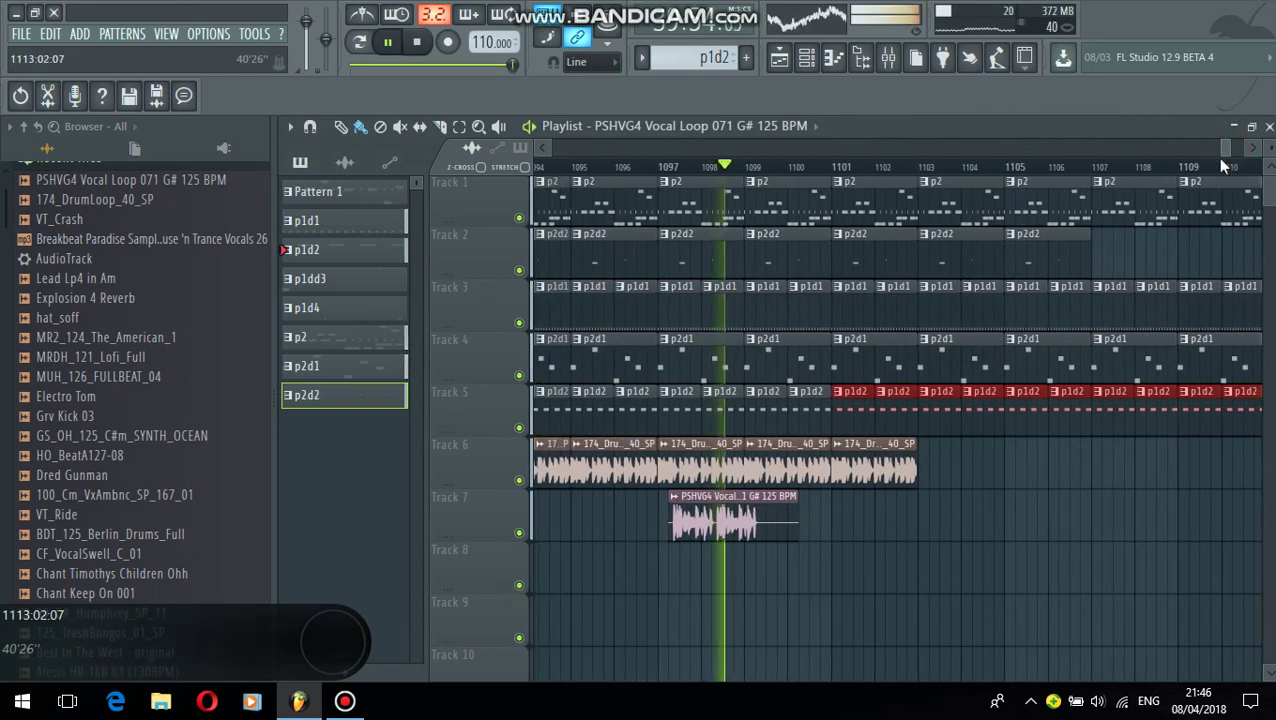
pyautogui.rightClick(709, 517)
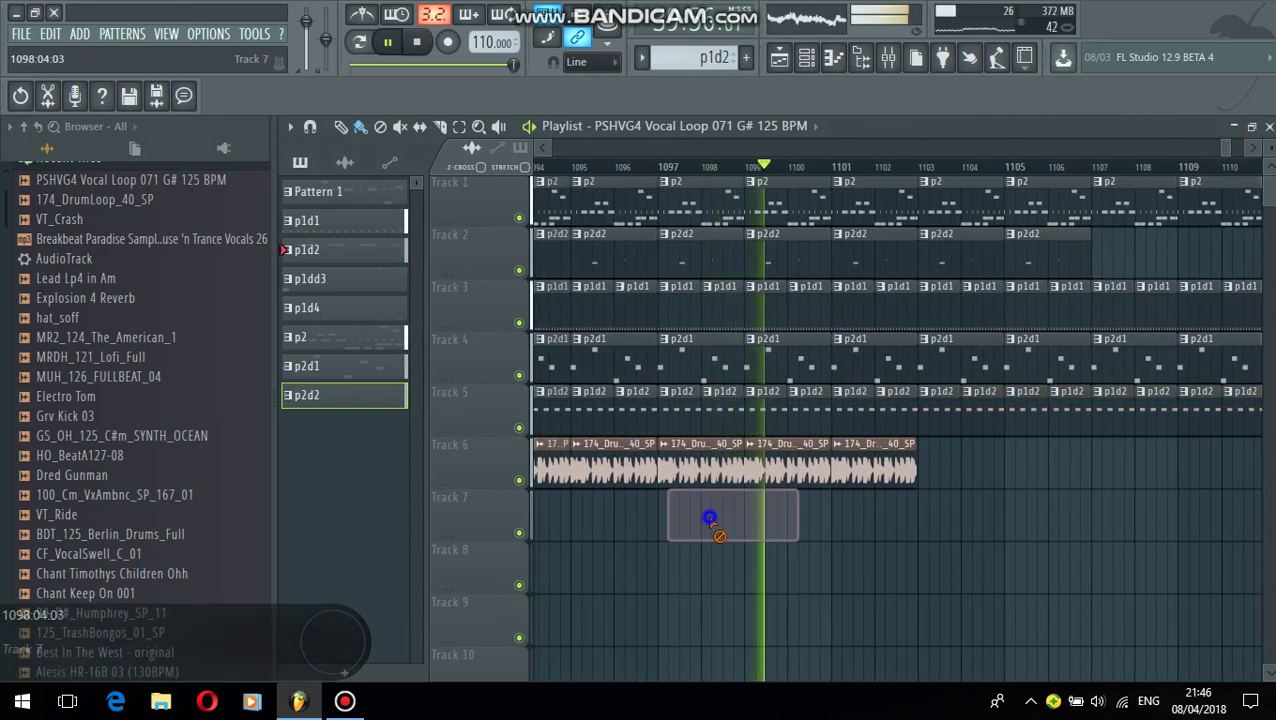
pyautogui.click(660, 521)
pyautogui.rightClick(658, 520)
pyautogui.click(920, 515)
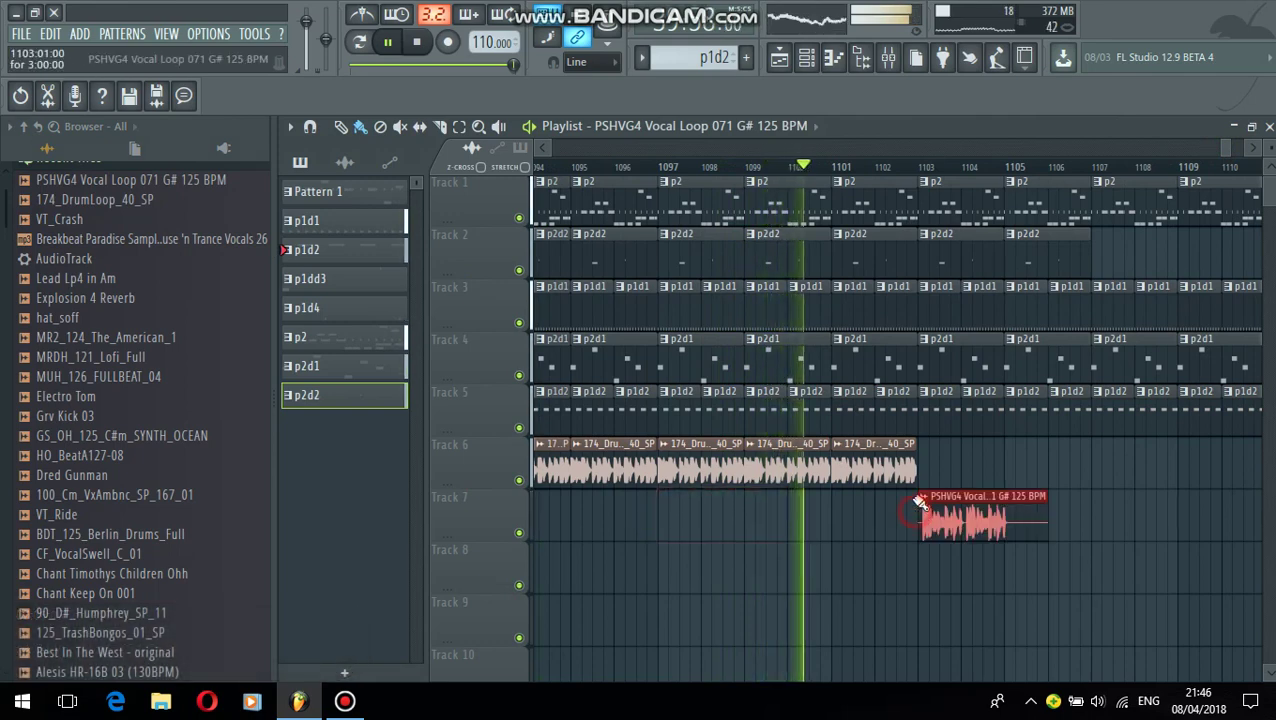
# Extend the drum loops on Track 6 from bar 1103 to bar 1119 and replace the Track 7 vocal loop with one at bar 1105
pyautogui.click(922, 464)
pyautogui.moveTo(921, 461)
pyautogui.mouseDown()
pyautogui.moveTo(1270, 510)
pyautogui.moveTo(1270, 525)
pyautogui.moveTo(1113, 539)
pyautogui.mouseUp()
pyautogui.rightClick(735, 521)
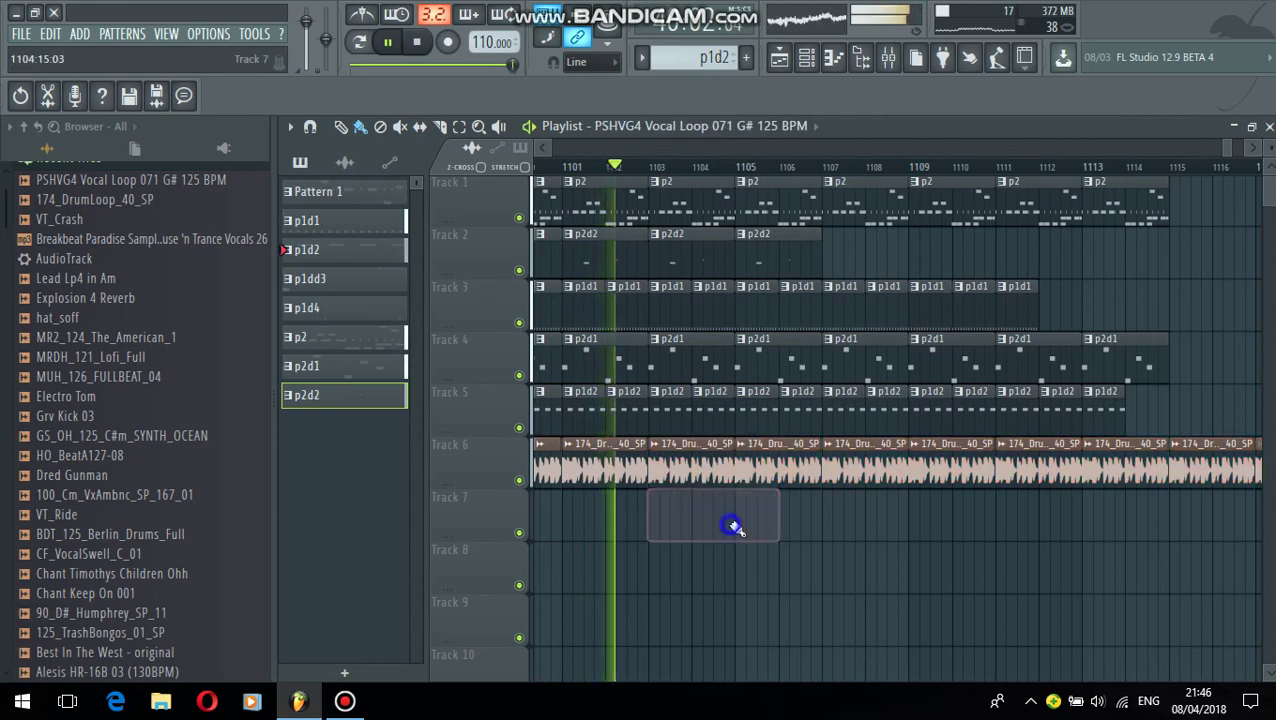
pyautogui.click(735, 521)
# Extend the p2d2 clips on Track 2 from bar 1107 to bar 1123 and the p1d1 clips on Track 3 from bar 1112 to bar 1122
pyautogui.click(812, 257)
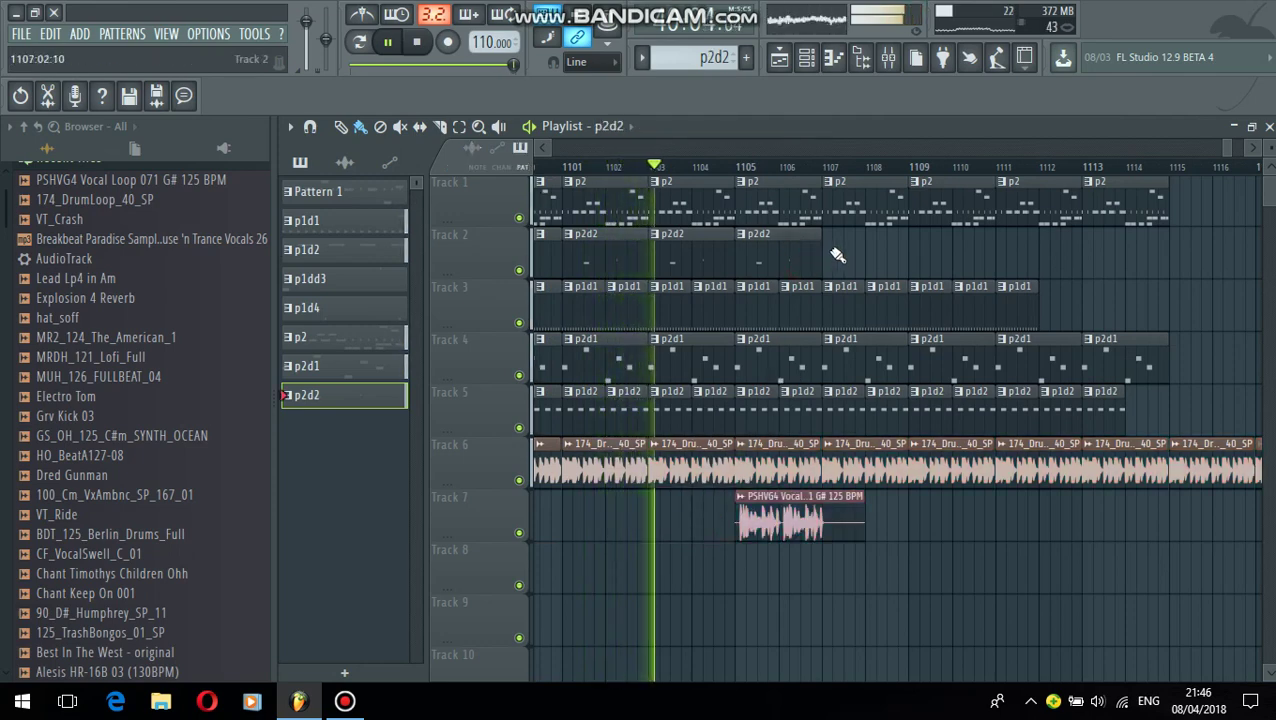
pyautogui.moveTo(830, 258)
pyautogui.mouseDown()
pyautogui.moveTo(883, 272)
pyautogui.moveTo(1265, 262)
pyautogui.moveTo(1262, 330)
pyautogui.moveTo(1235, 403)
pyautogui.mouseUp()
pyautogui.click(770, 315)
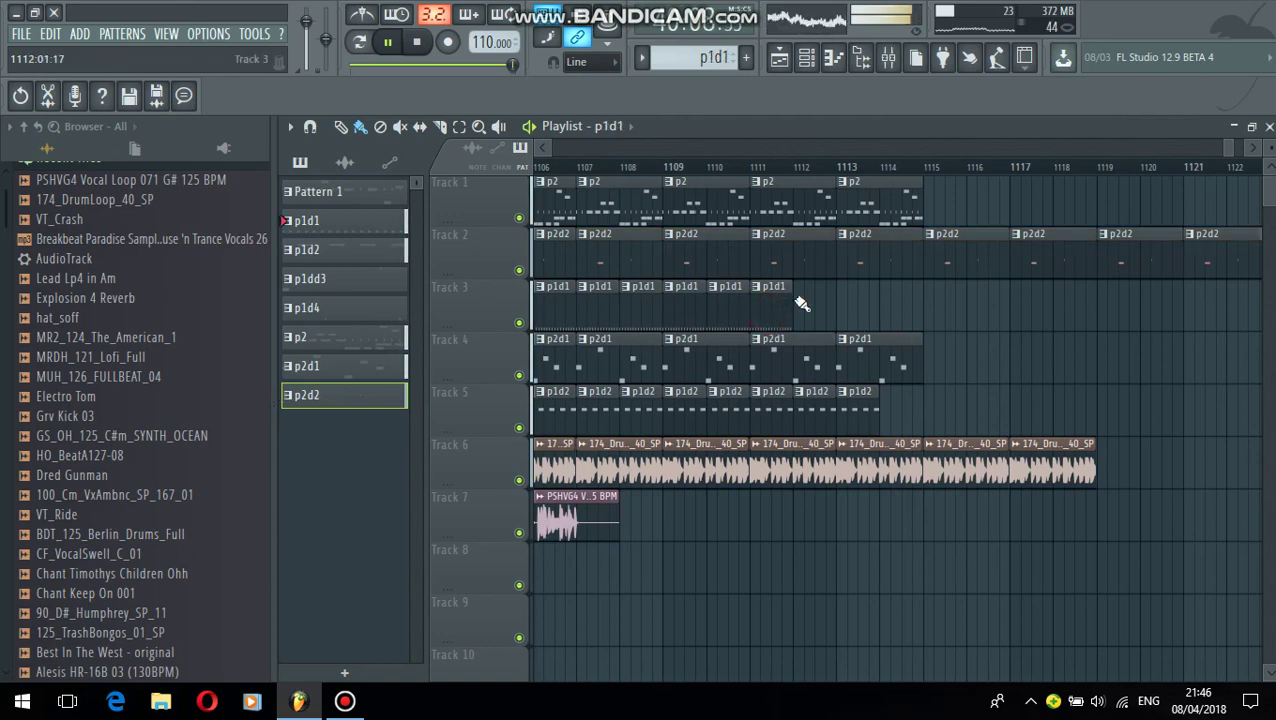
pyautogui.moveTo(834, 311); pyautogui.dragTo(1216, 384)
# Extend the p2 clips on Track 1 from bar 1115 to bar 1123 and remove the vocal loop from Track 7
pyautogui.click(901, 213)
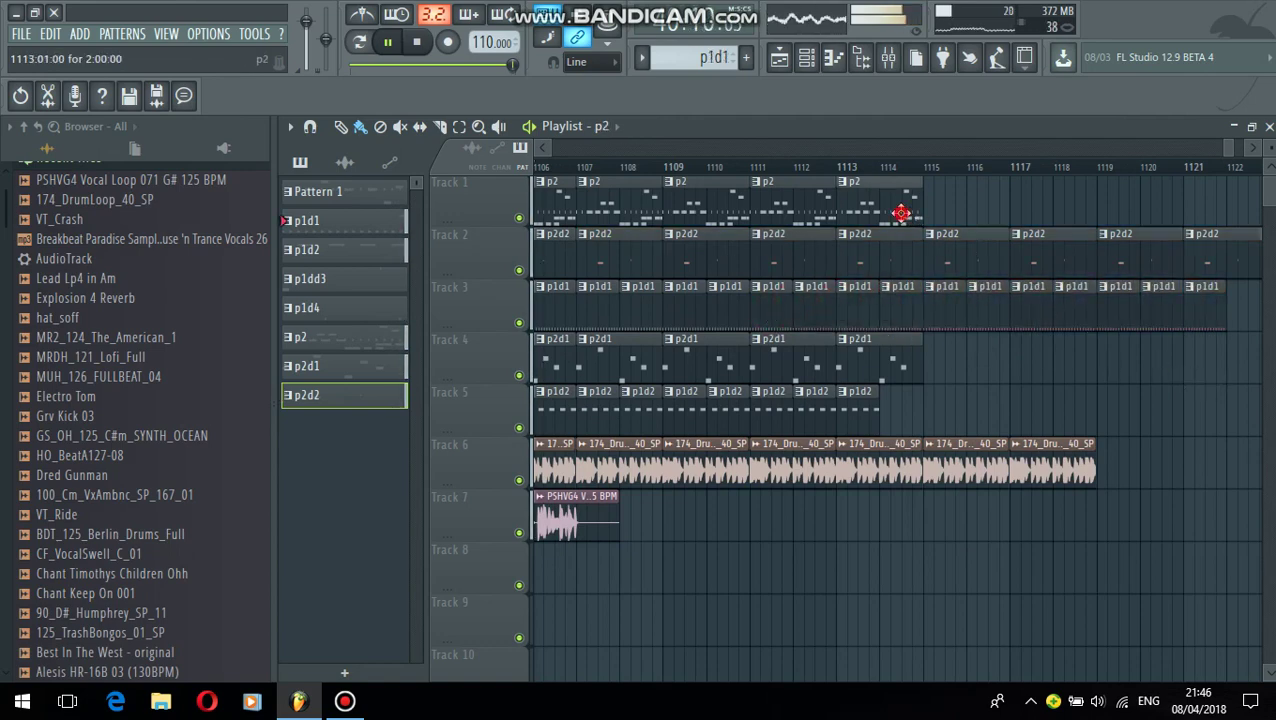
pyautogui.moveTo(933, 203); pyautogui.dragTo(1245, 205)
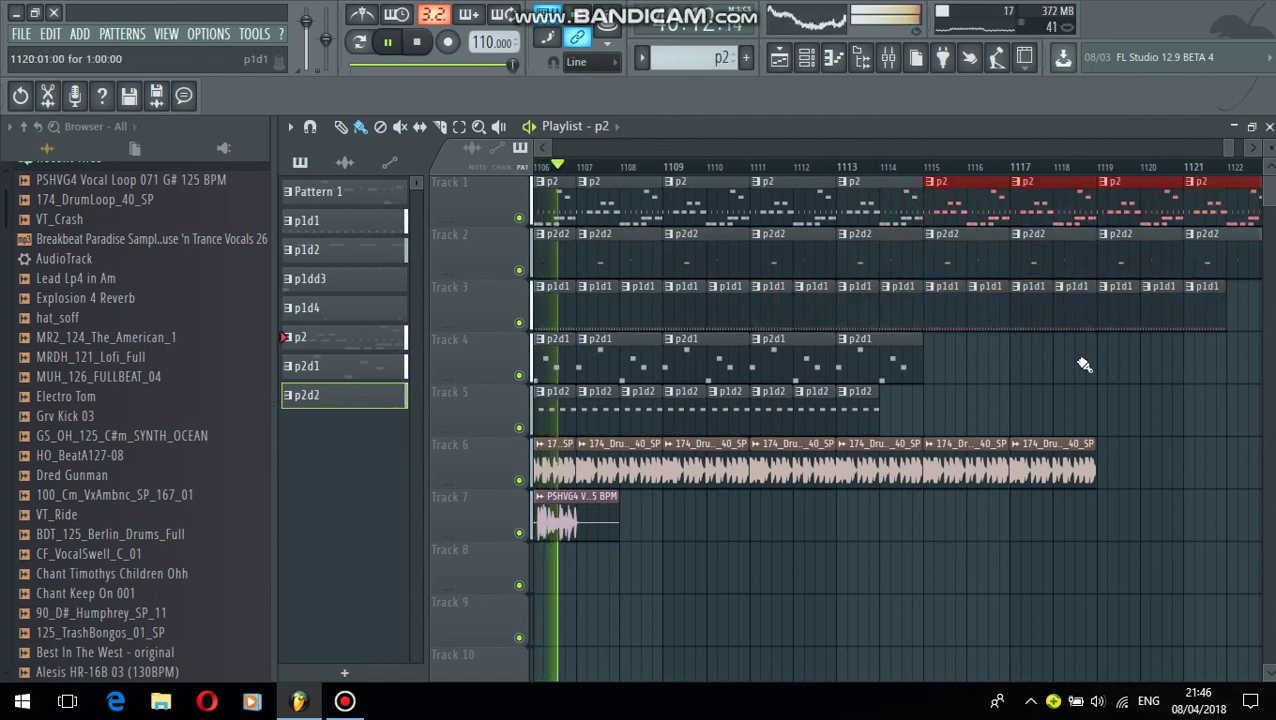
pyautogui.click(574, 513)
pyautogui.rightClick(574, 513)
# Extend the p2d1 clips on Track 4 from bar 1115 to bar 1127 and the p1d2 clips on Track 5 from bar 1114 to bar 1131
pyautogui.click(900, 362)
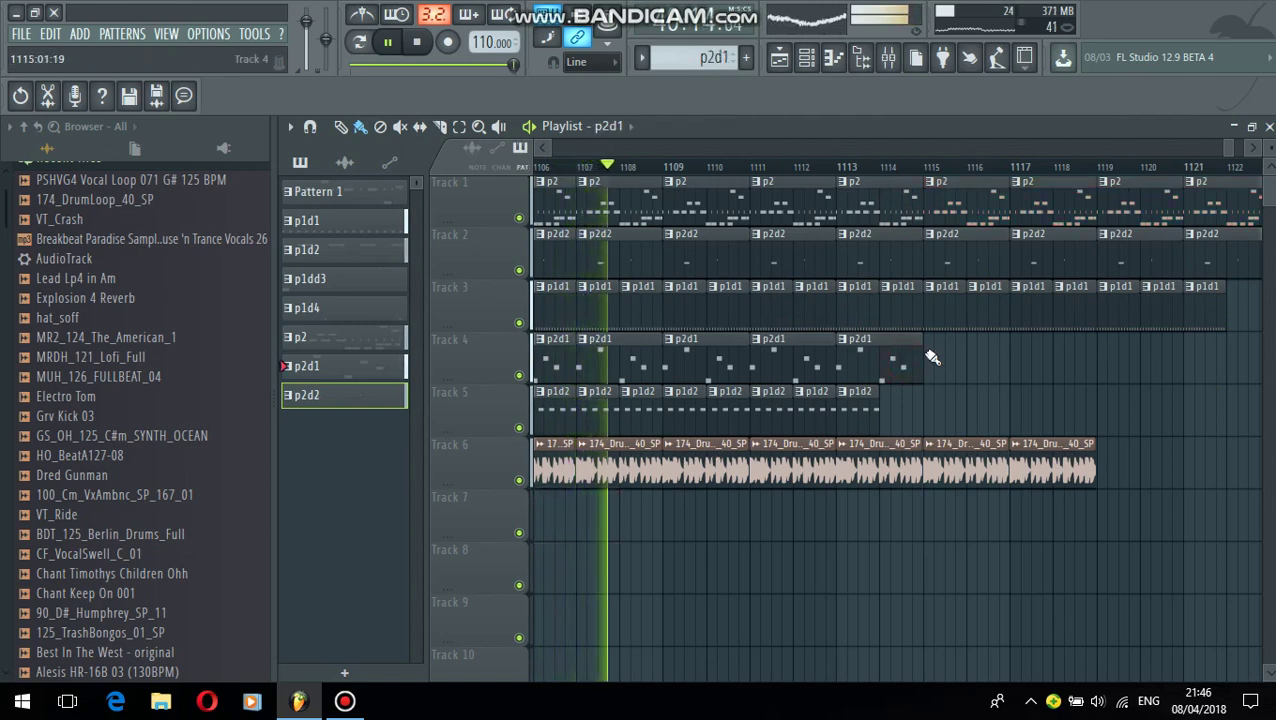
pyautogui.moveTo(925, 352)
pyautogui.mouseDown()
pyautogui.moveTo(1075, 388)
pyautogui.moveTo(1078, 427)
pyautogui.mouseUp()
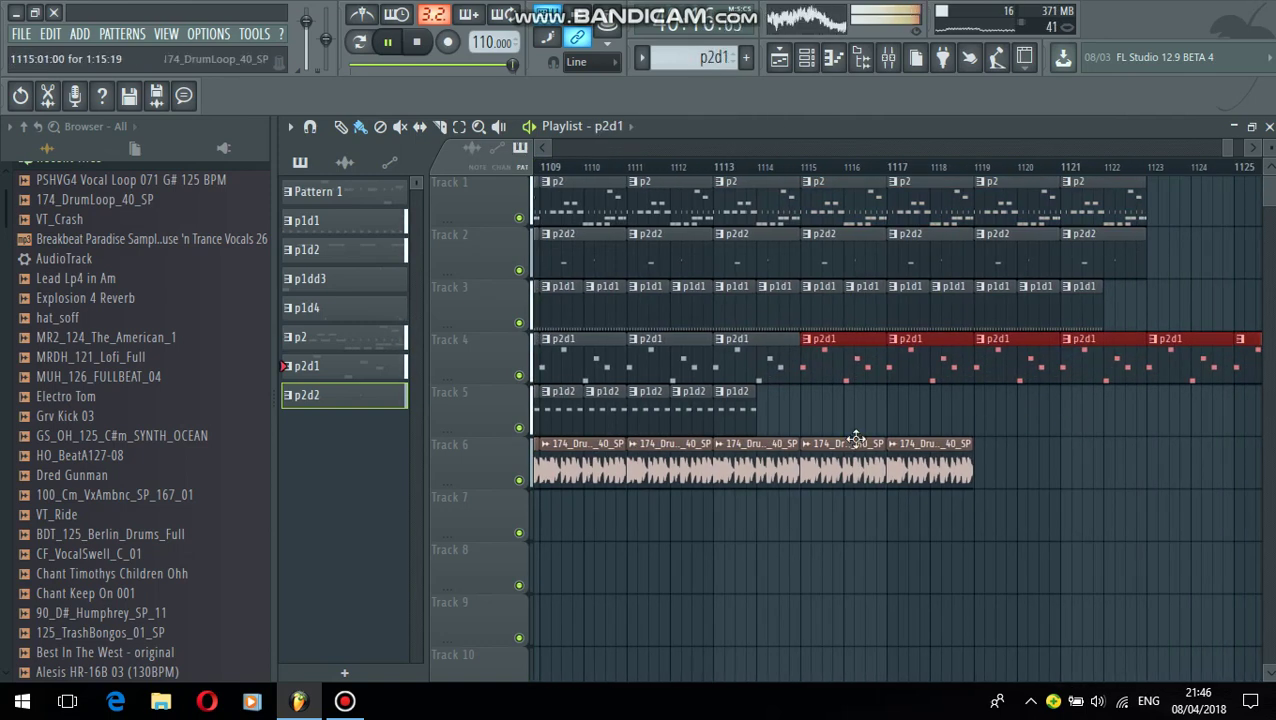
pyautogui.click(740, 398)
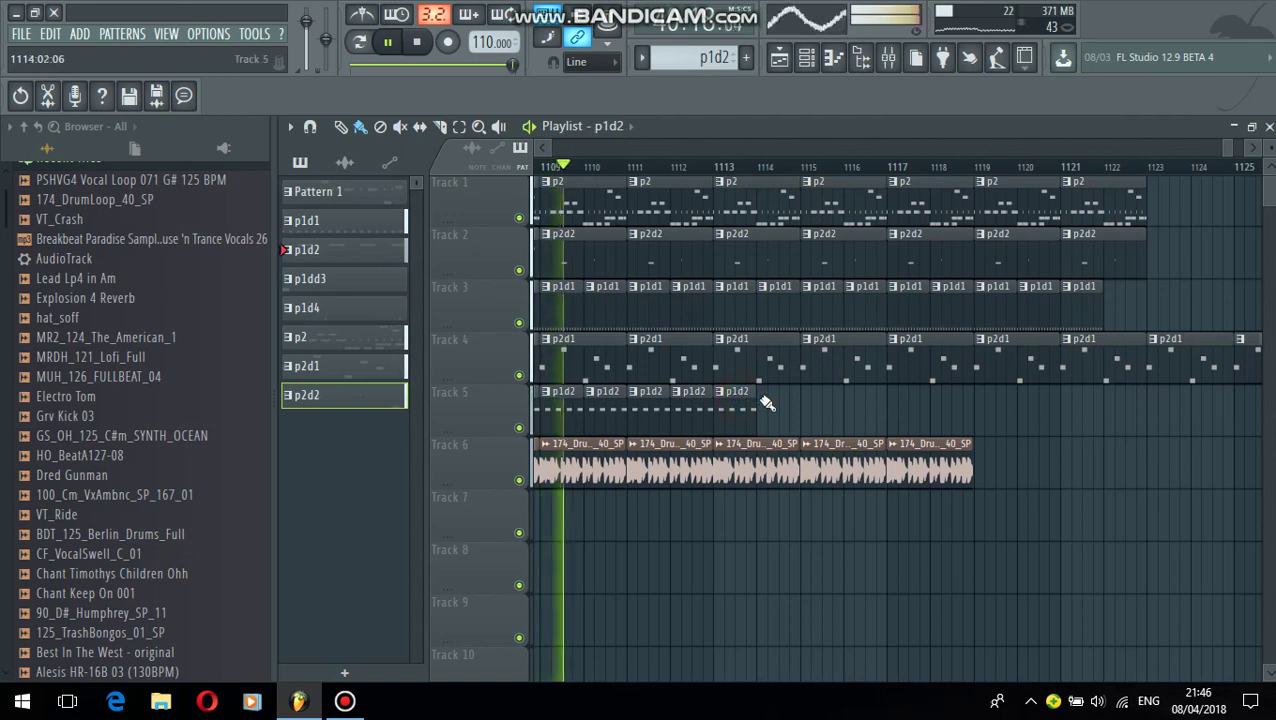
pyautogui.moveTo(768, 403)
pyautogui.mouseDown()
pyautogui.moveTo(1262, 412)
pyautogui.moveTo(1250, 430)
pyautogui.mouseUp()
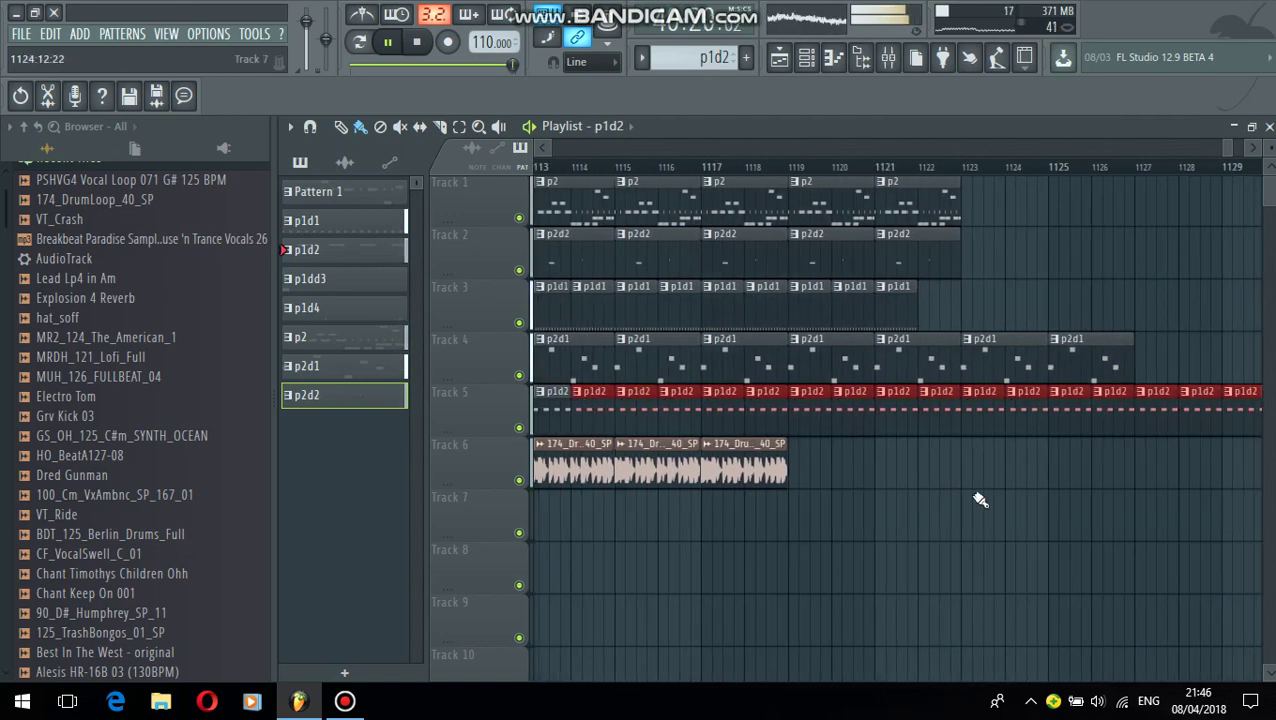
# Extend the drum loops on Track 6 from bar 1119 to bar 1133 and the p2 clips on Track 1 from bar 1123 to bar 1137
pyautogui.click(765, 467)
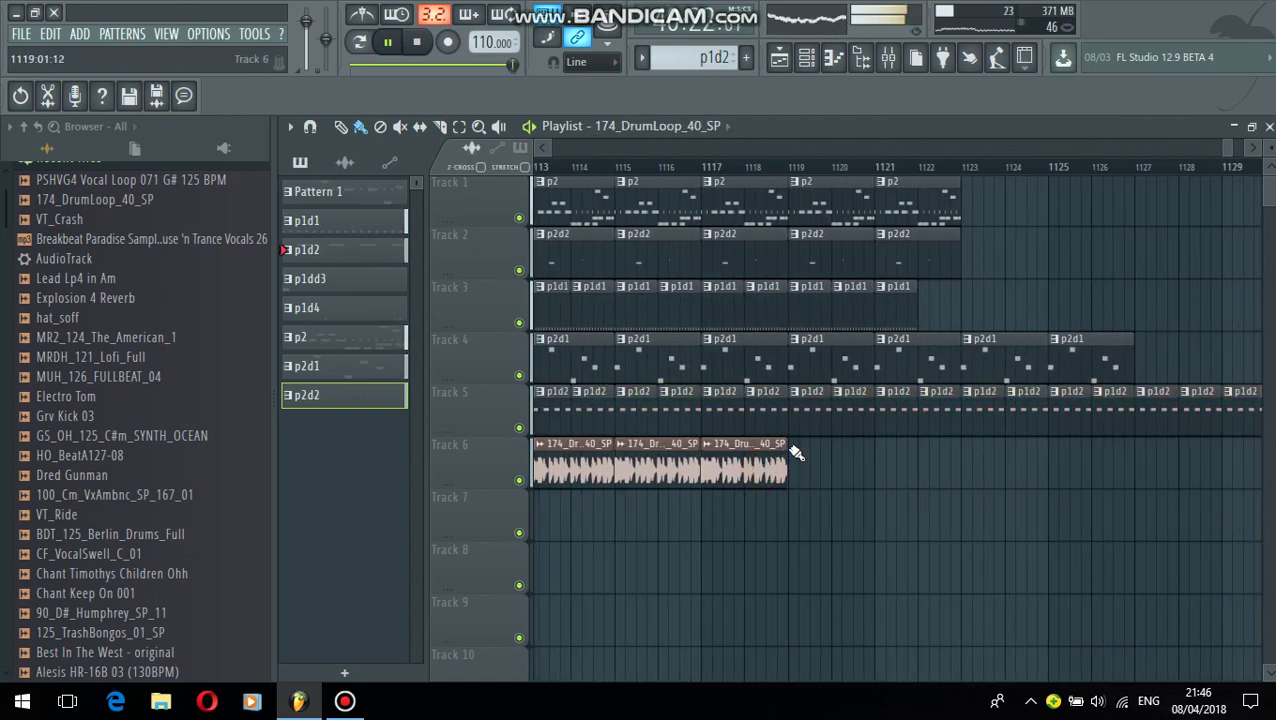
pyautogui.moveTo(815, 452)
pyautogui.mouseDown()
pyautogui.moveTo(1255, 465)
pyautogui.moveTo(1091, 478)
pyautogui.mouseUp()
pyautogui.click(830, 196)
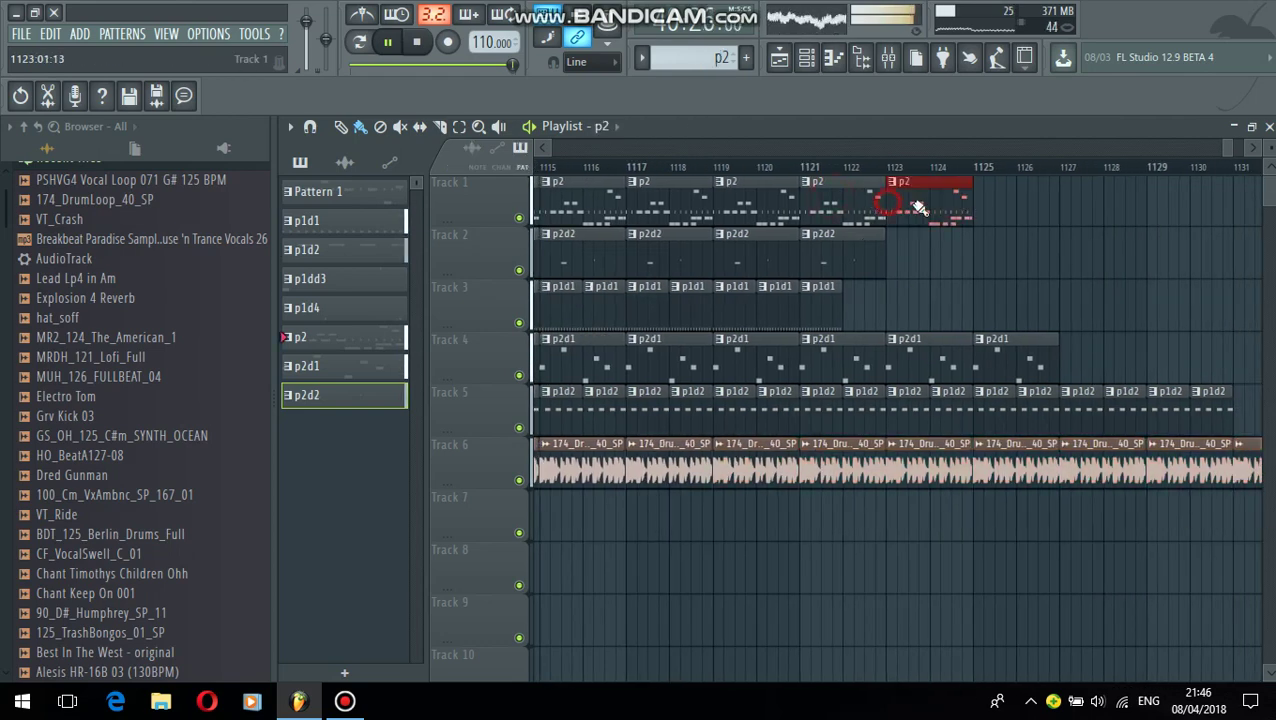
pyautogui.moveTo(1270, 298); pyautogui.dragTo(1027, 306)
# Extend the p2d2 clips on Track 2 from bar 1123 to bar 1135 and the p1d1 clips on Track 3 from bar 1122 to bar 1136
pyautogui.click(706, 260)
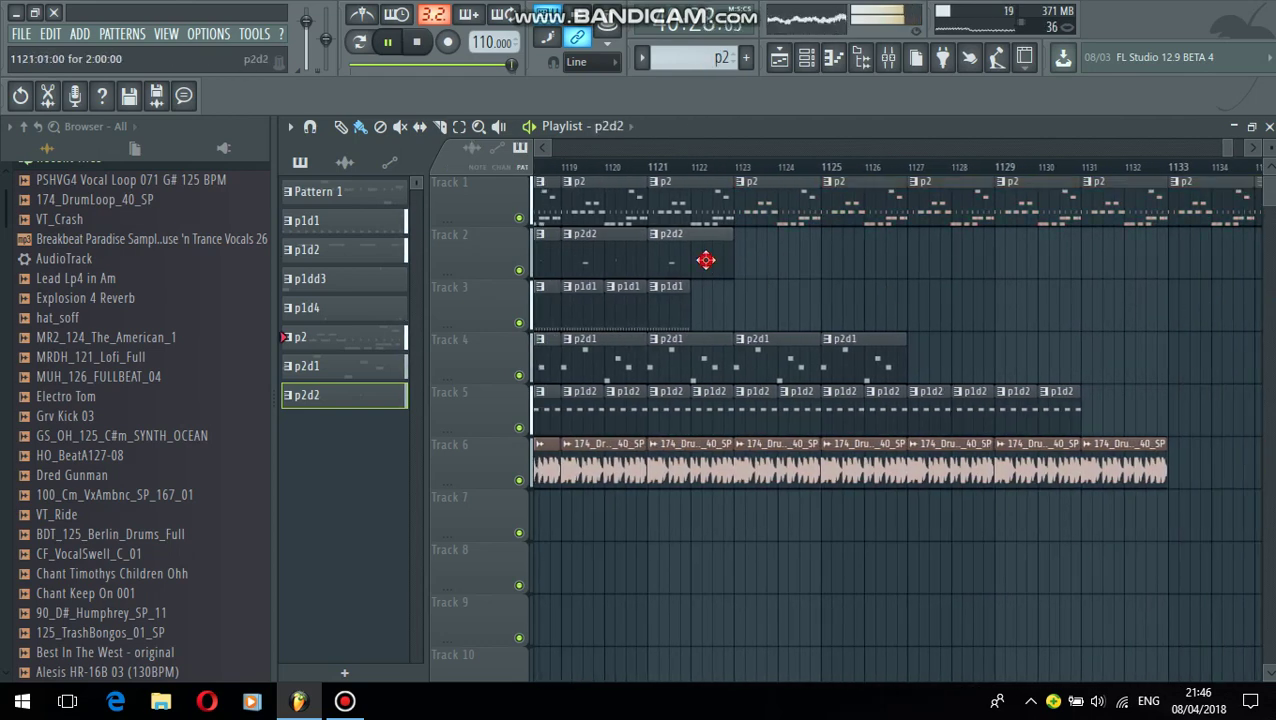
pyautogui.moveTo(745, 249); pyautogui.dragTo(1243, 343)
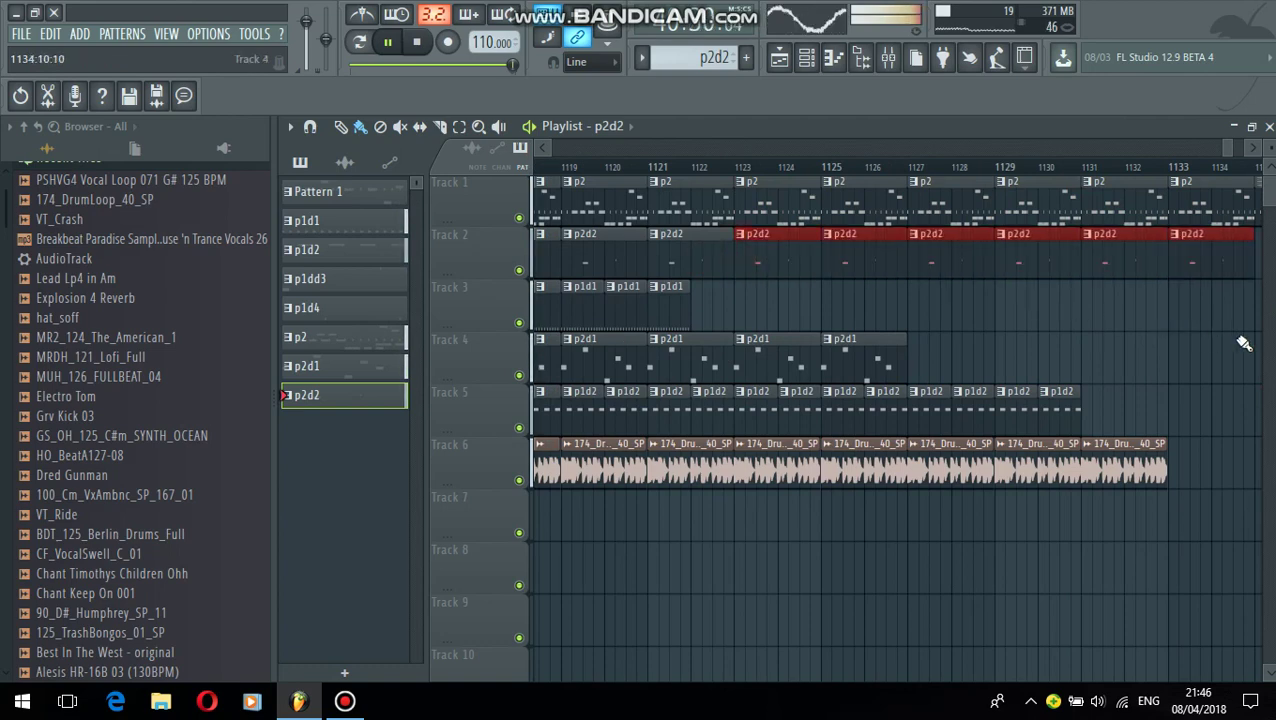
pyautogui.click(663, 311)
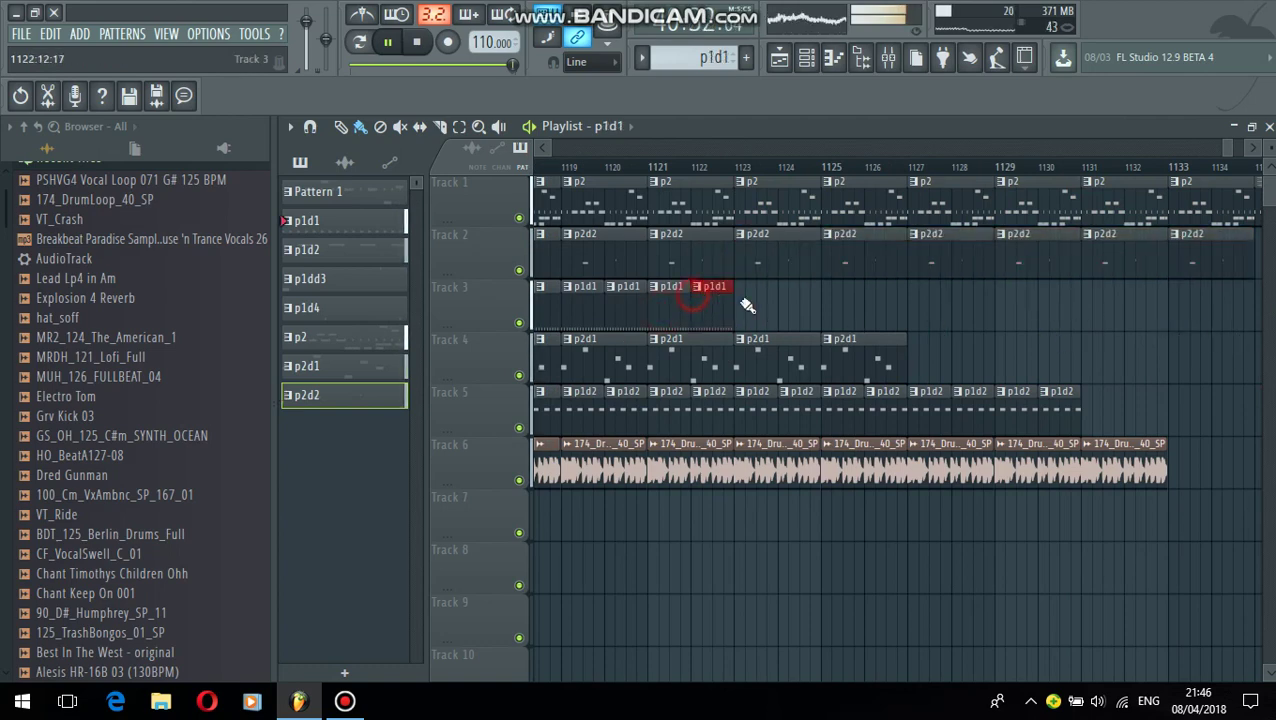
pyautogui.moveTo(747, 305)
pyautogui.mouseDown()
pyautogui.moveTo(1119, 356)
pyautogui.moveTo(1075, 379)
pyautogui.moveTo(1240, 408)
pyautogui.moveTo(1218, 434)
pyautogui.mouseUp()
# Extend the p2d1 clips on Track 4 from bar 1127 to bar 1143 and the p1d2 clips on Track 5 from bar 1131 to bar 1146
pyautogui.click(849, 357)
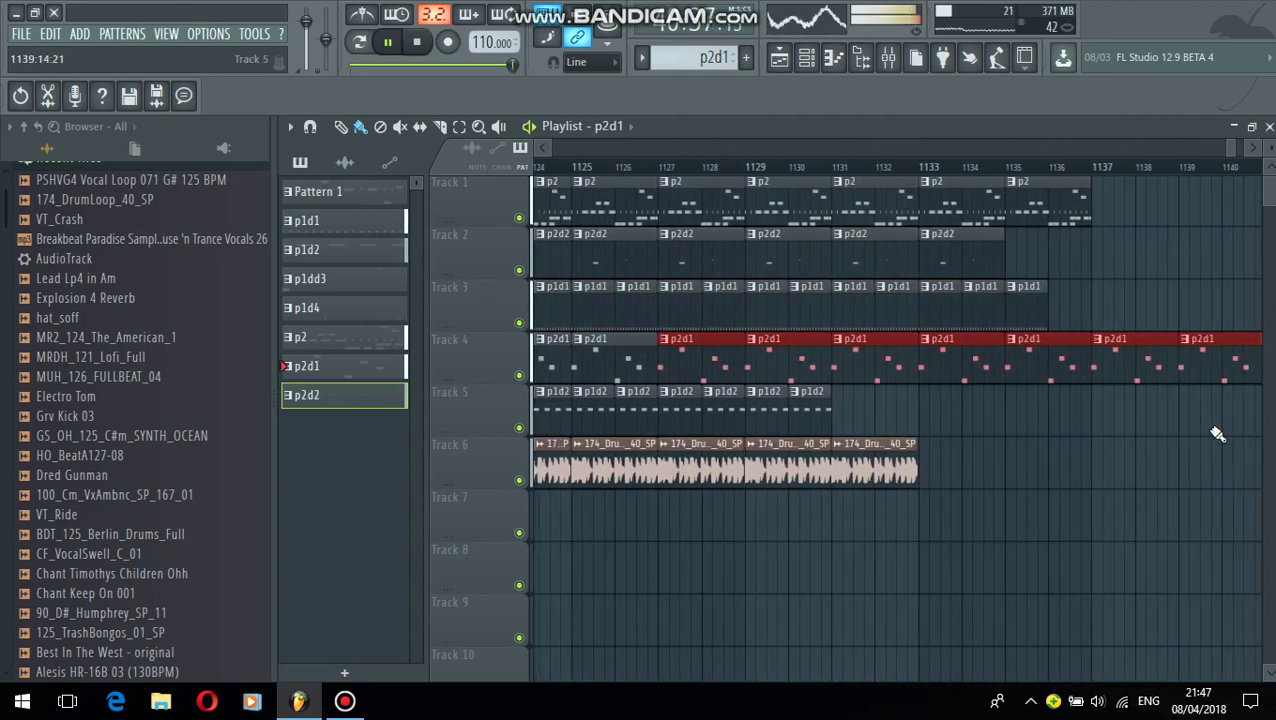
pyautogui.click(797, 408)
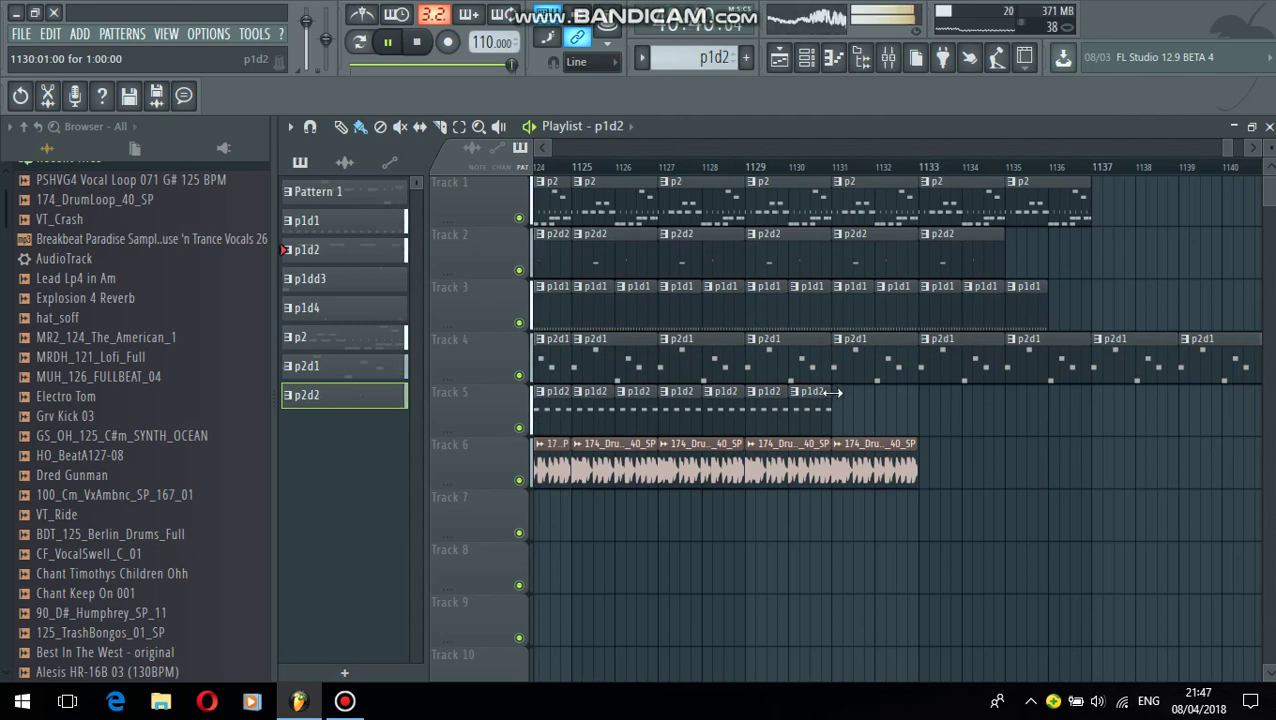
pyautogui.moveTo(838, 397)
pyautogui.mouseDown()
pyautogui.moveTo(1210, 470)
pyautogui.moveTo(1150, 514)
pyautogui.mouseUp()
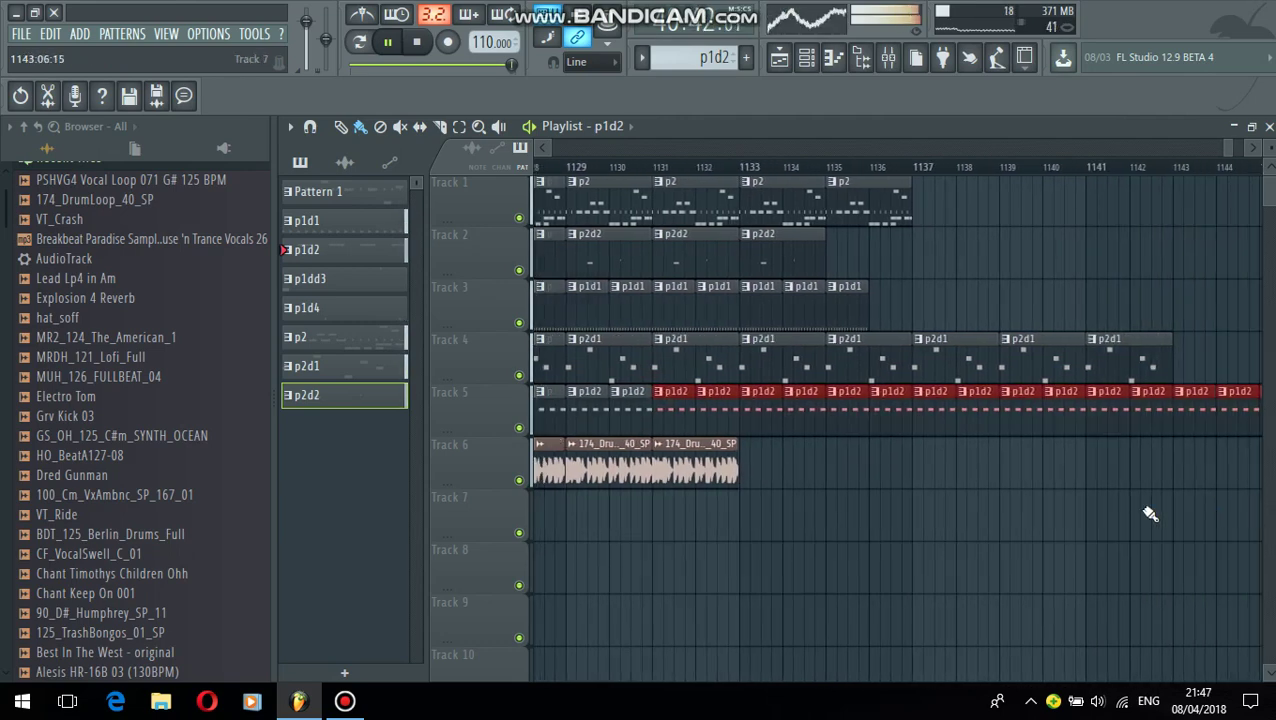
# Extend the 174_DrumLoop_40_SP clips on Track 6 from bar 1133 past bar 1145
pyautogui.click(720, 472)
pyautogui.moveTo(745, 456); pyautogui.dragTo(1255, 525)
# Extend the p2d2 clips on Track 2 from bar 1135
pyautogui.click(738, 262)
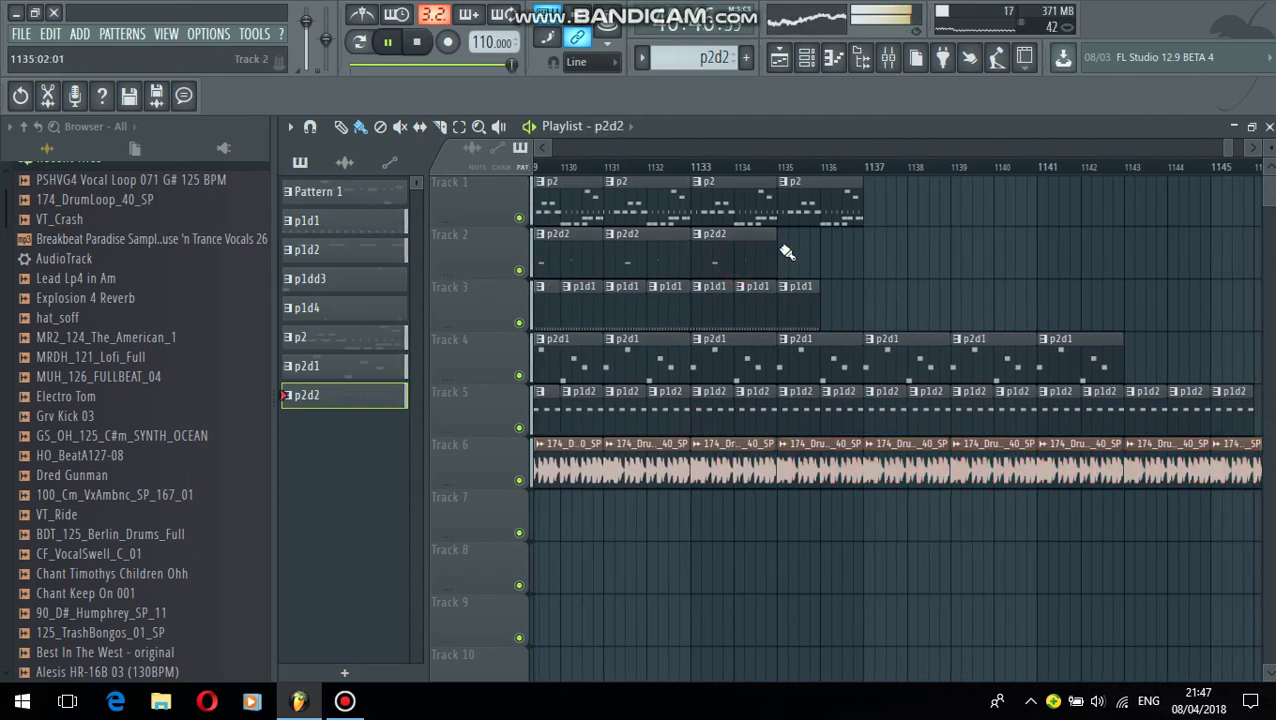